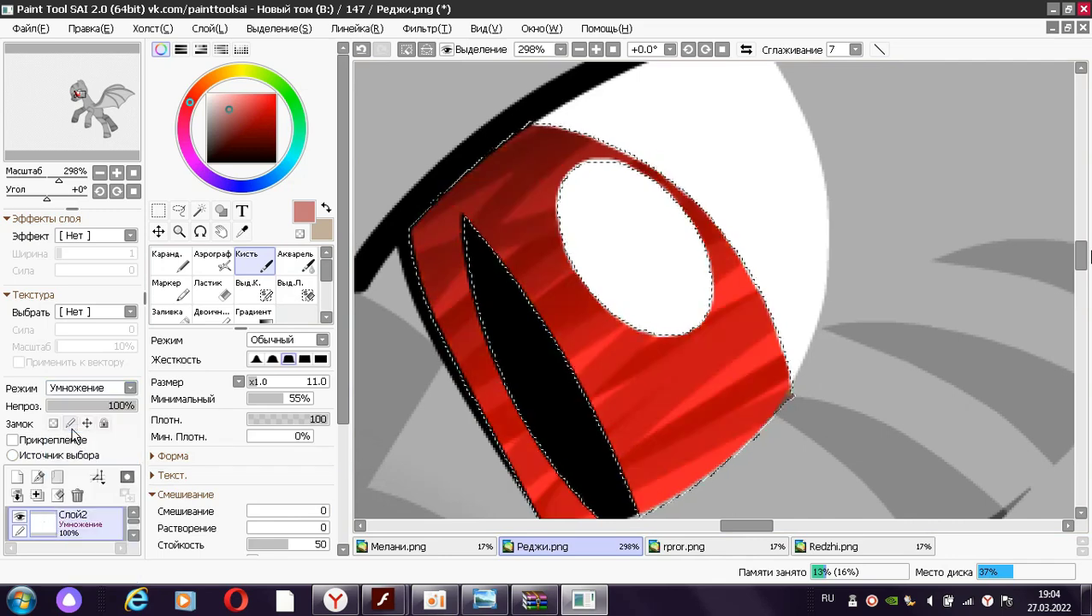
Blend the dark strokes across the red iris with the Watercolour brush and set their Multiply layer to 83% opacity
key(w)
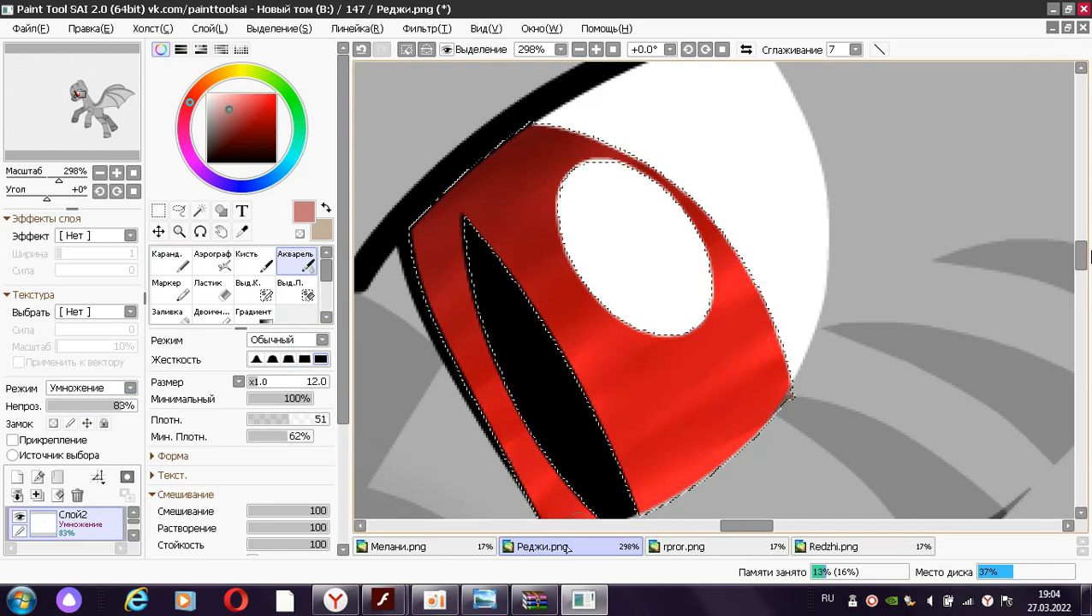
Add a new layer and paint black shading along the bottom, front and upper edges of the iris with the Brush
key(ctrl+shift+n)
key(b)
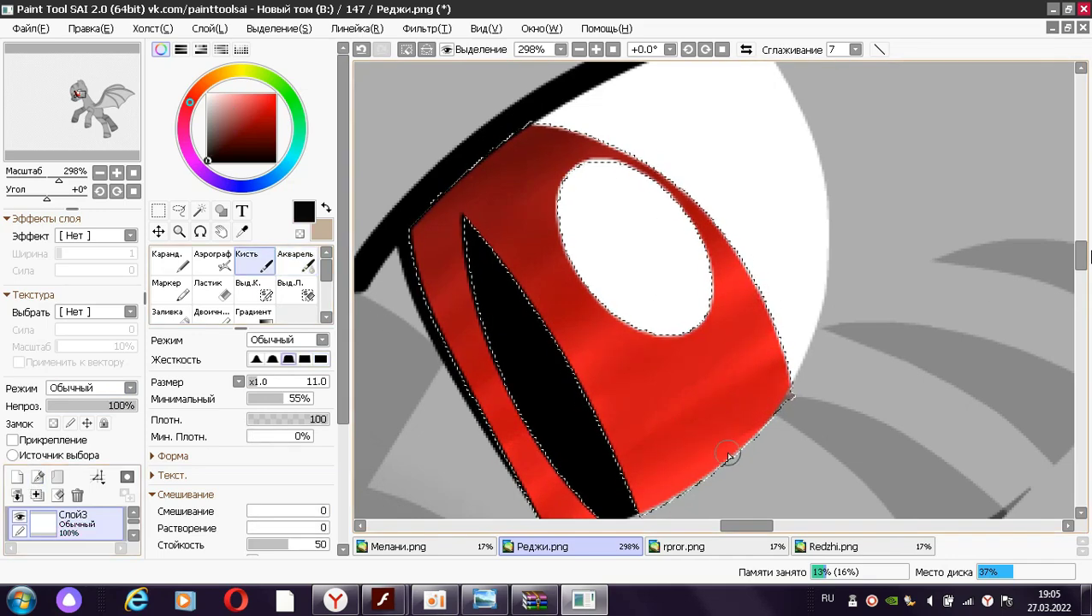
scroll(1080, 257, down, 3)
mouse_move(605, 409)
mouse_down()
mouse_move(790, 331)
mouse_move(684, 402)
mouse_up()
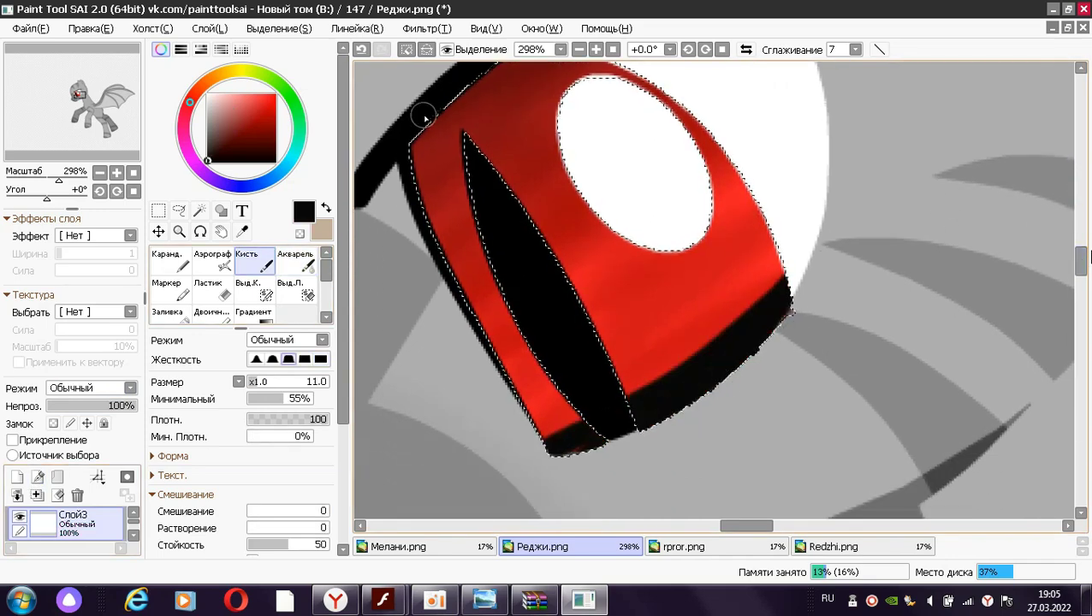
drag(425, 118, 500, 402)
scroll(425, 313, up, 2)
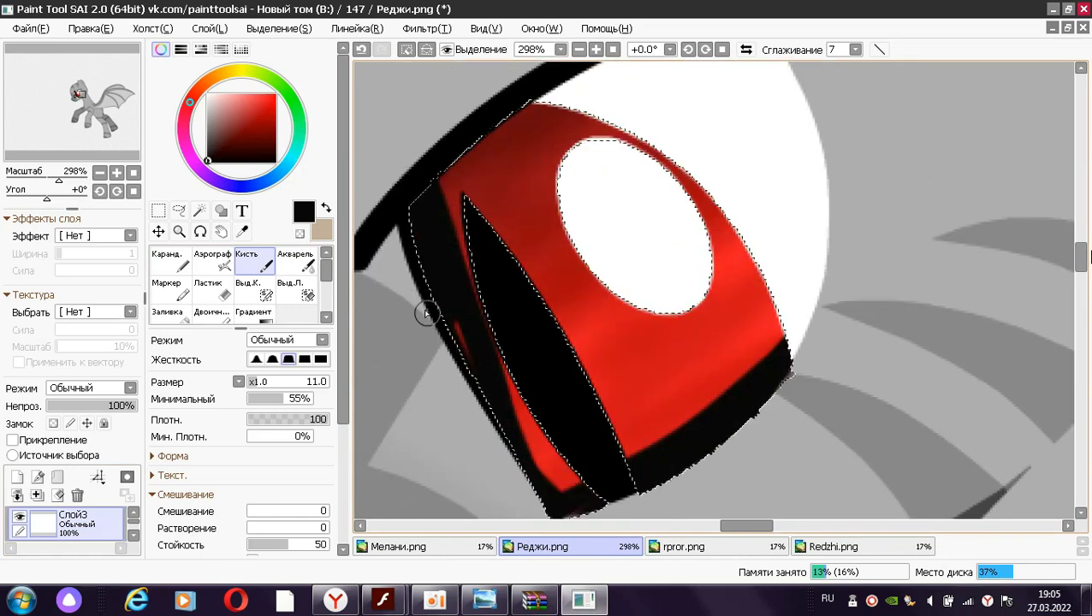
mouse_move(439, 268)
mouse_down()
mouse_move(509, 125)
mouse_move(611, 68)
mouse_move(499, 171)
mouse_move(568, 145)
mouse_move(552, 144)
mouse_move(728, 214)
mouse_up()
Set the black shading layer to Overlay mode and its opacity to 87%
click(90, 387)
click(72, 454)
drag(135, 406, 125, 406)
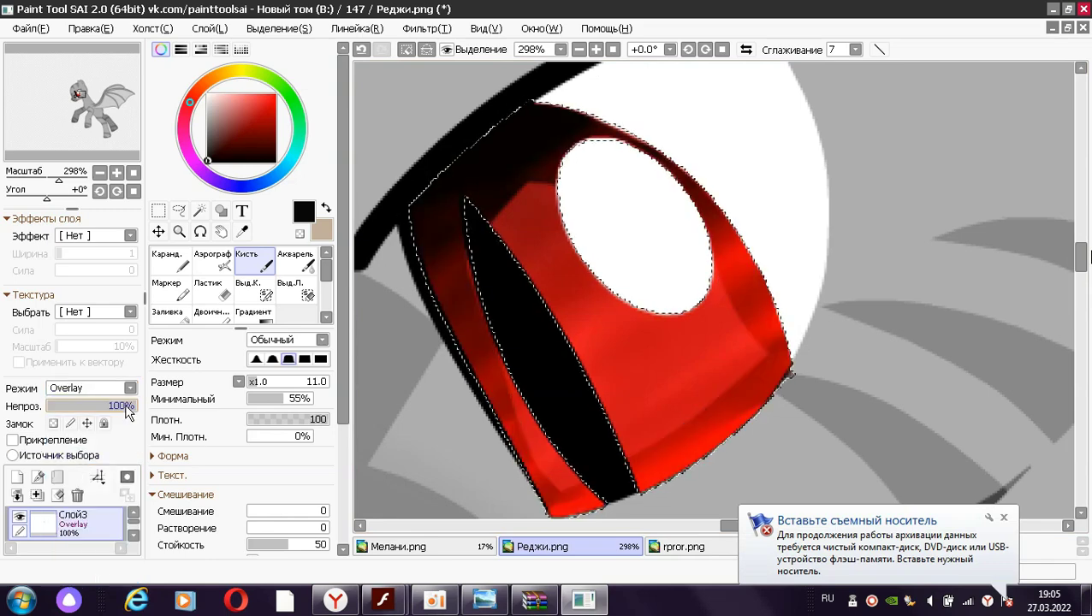
Blend the black iris shading into the red with the Watercolour brush at size 29
click(296, 259)
drag(413, 294, 584, 147)
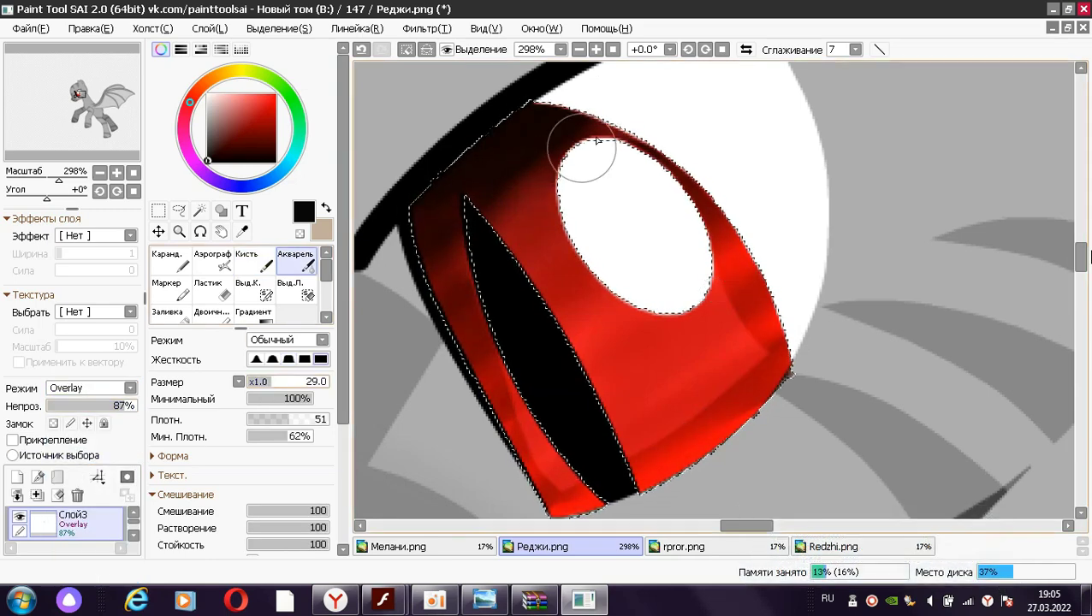
drag(734, 524, 729, 525)
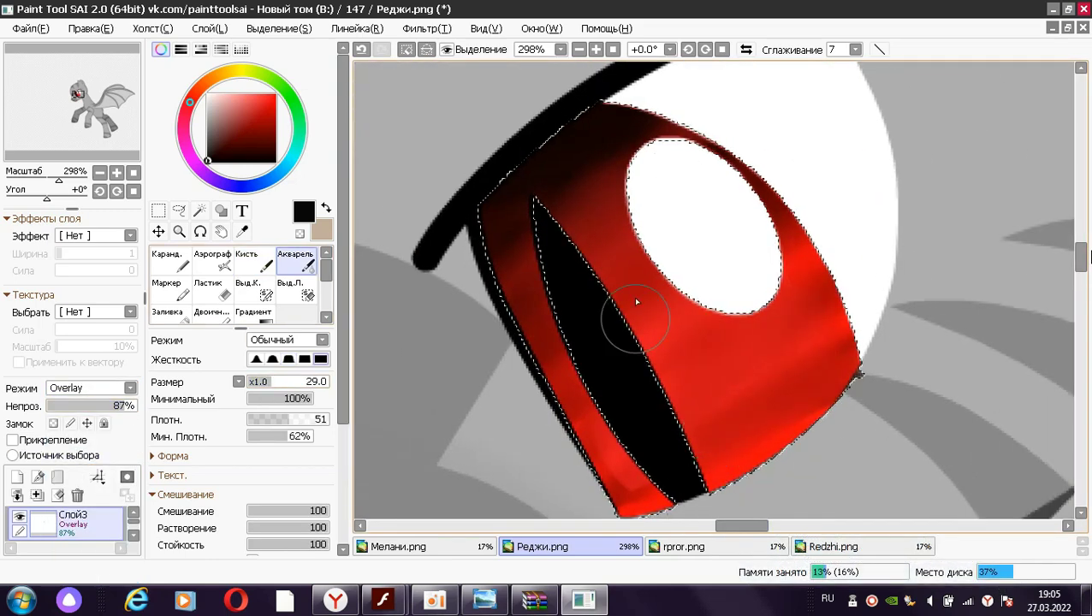
drag(637, 301, 743, 469)
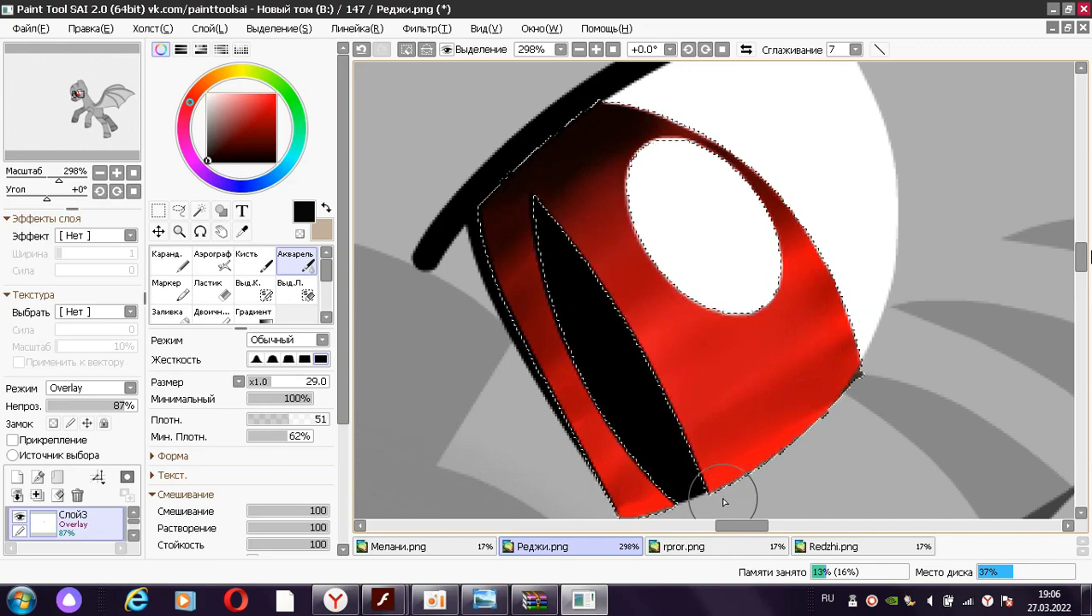
Hide the Multiply shading layer temporarily to compare the eye on the whole head, and show it again
click(77, 495)
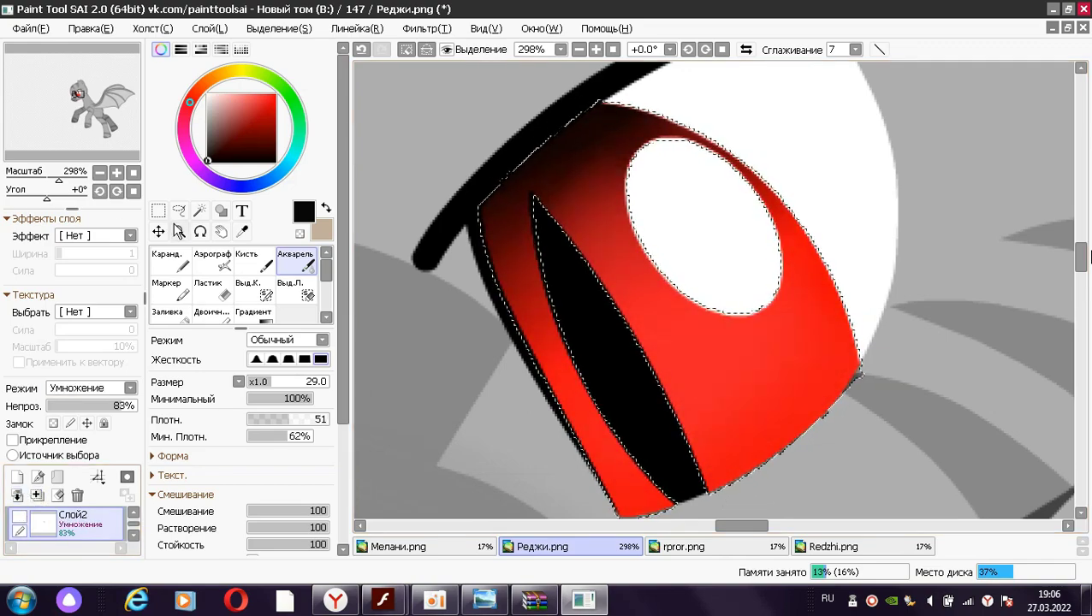
key(z)
drag(796, 308, 614, 219)
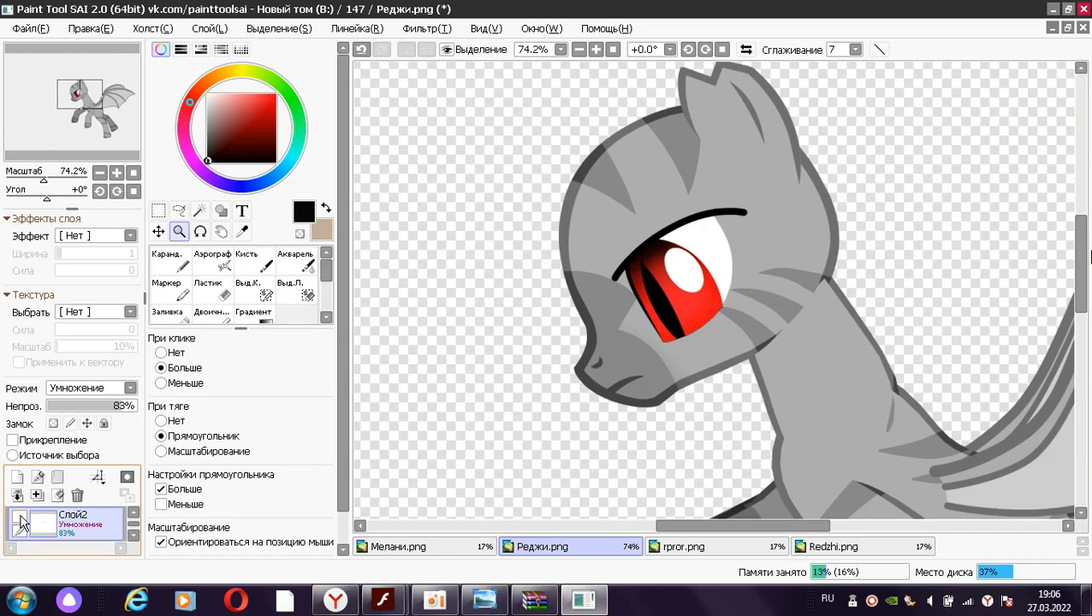
key(ctrl+z)
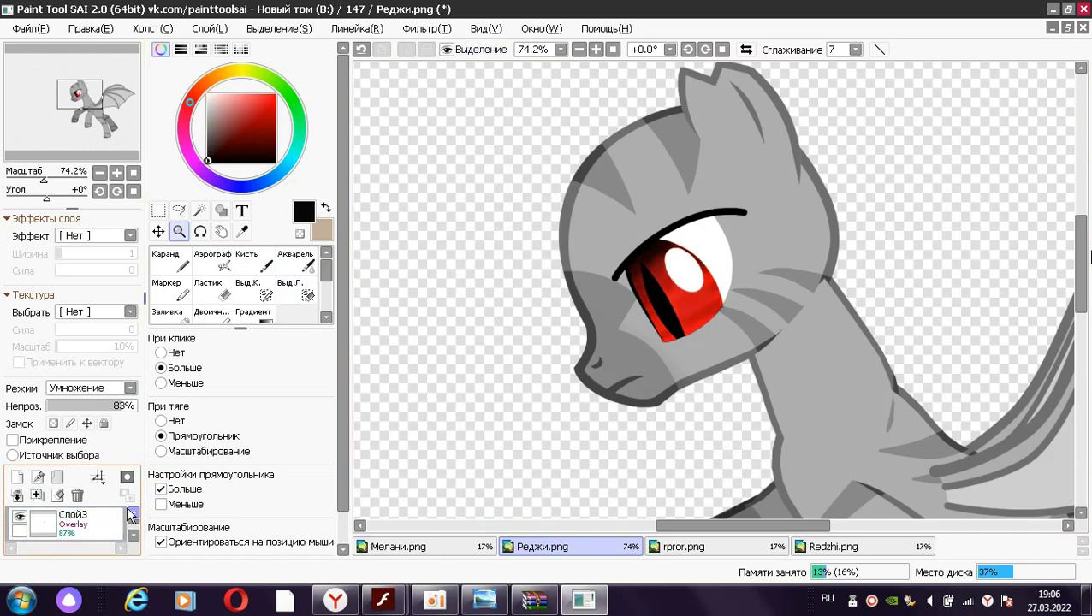
Select the red iris area on layer Слой1 with the Magic Wand and return to the upper layers
key(b)
click(199, 209)
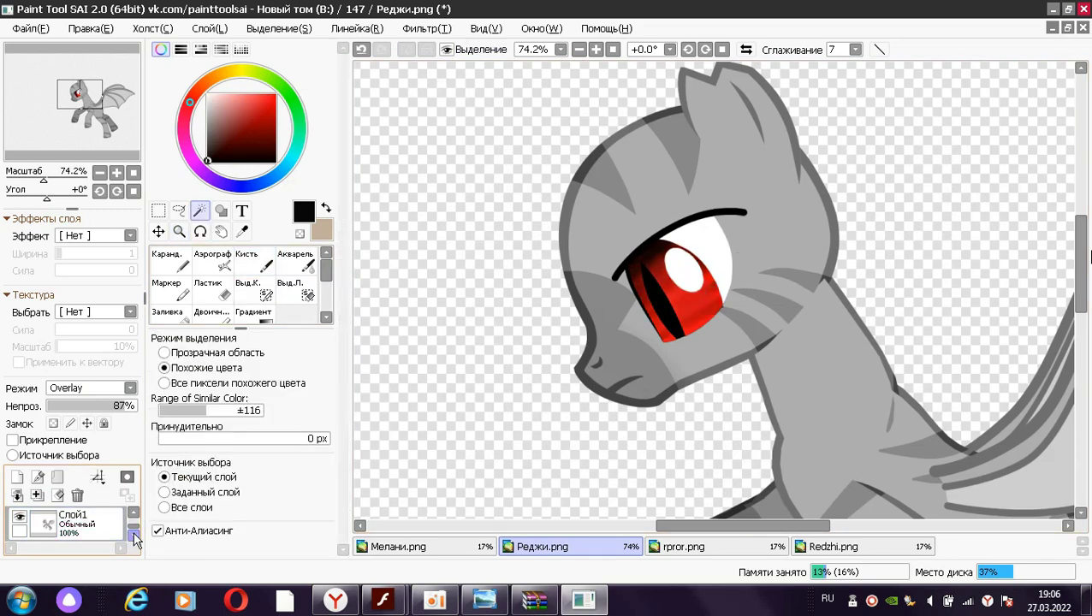
click(655, 252)
click(133, 514)
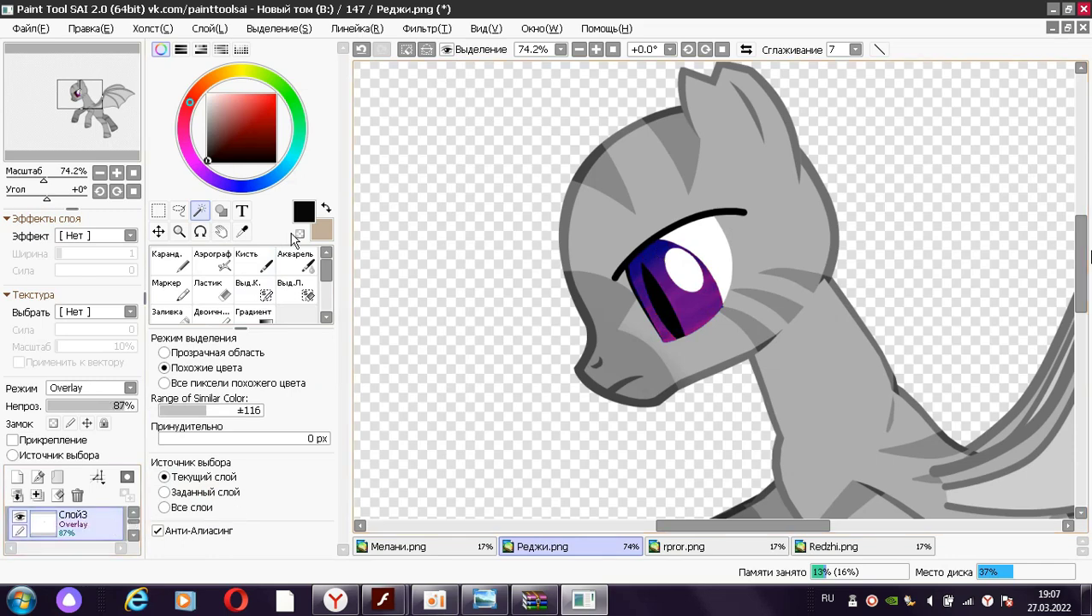
Paint a black heart-shaped mark below the eye highlight on a new layer and set it to Multiply at 32% opacity
key(b)
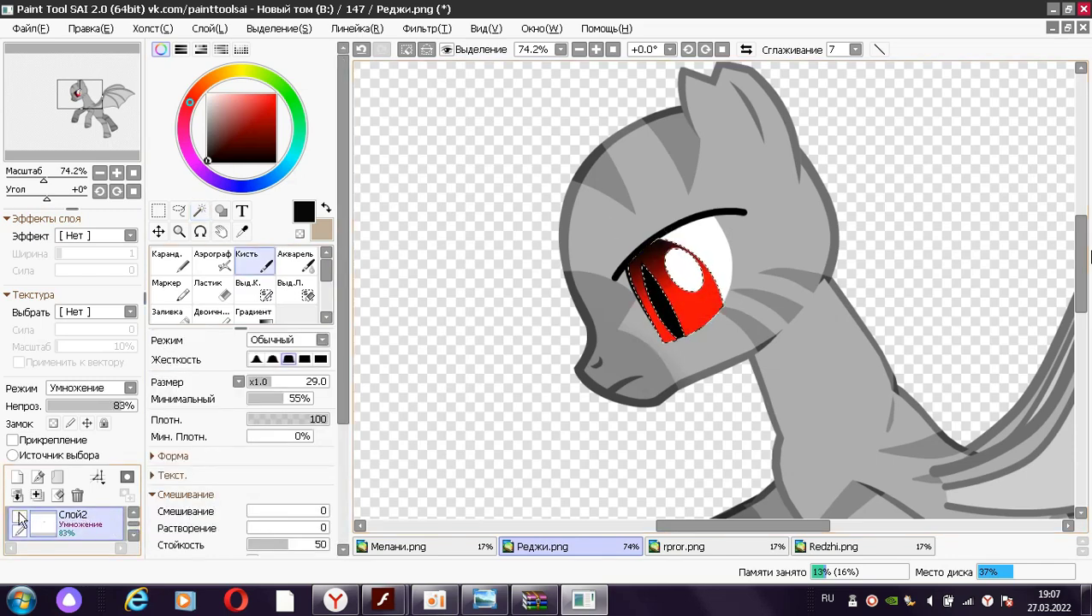
click(17, 477)
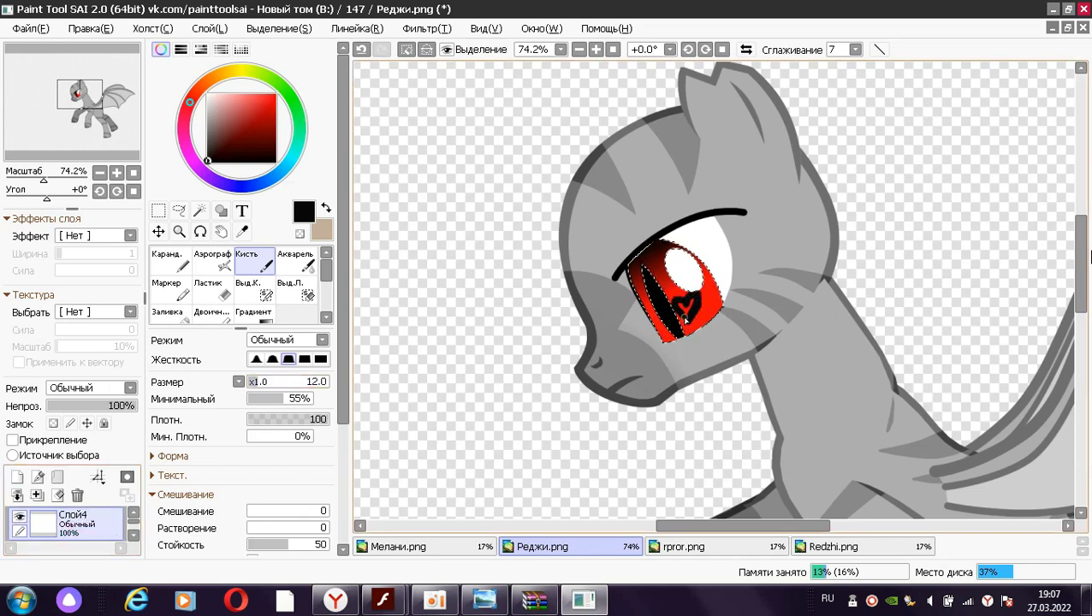
click(92, 388)
click(69, 411)
drag(120, 406, 77, 415)
Soften the heart-shaped mark with the Watercolour brush at size 17 and delete the hidden Multiply shading layer Слой2
click(295, 261)
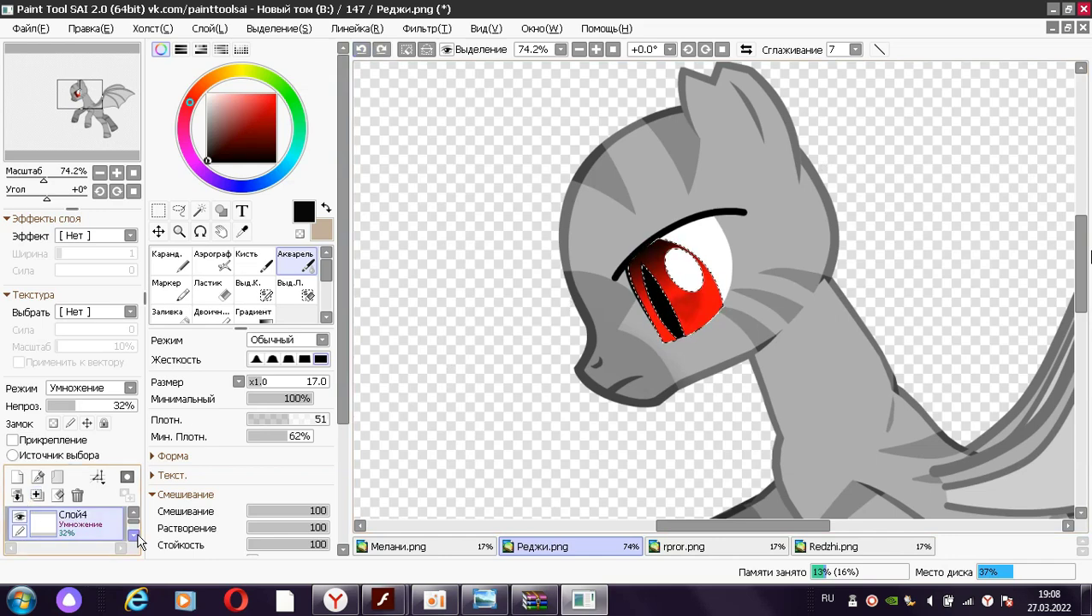
click(77, 495)
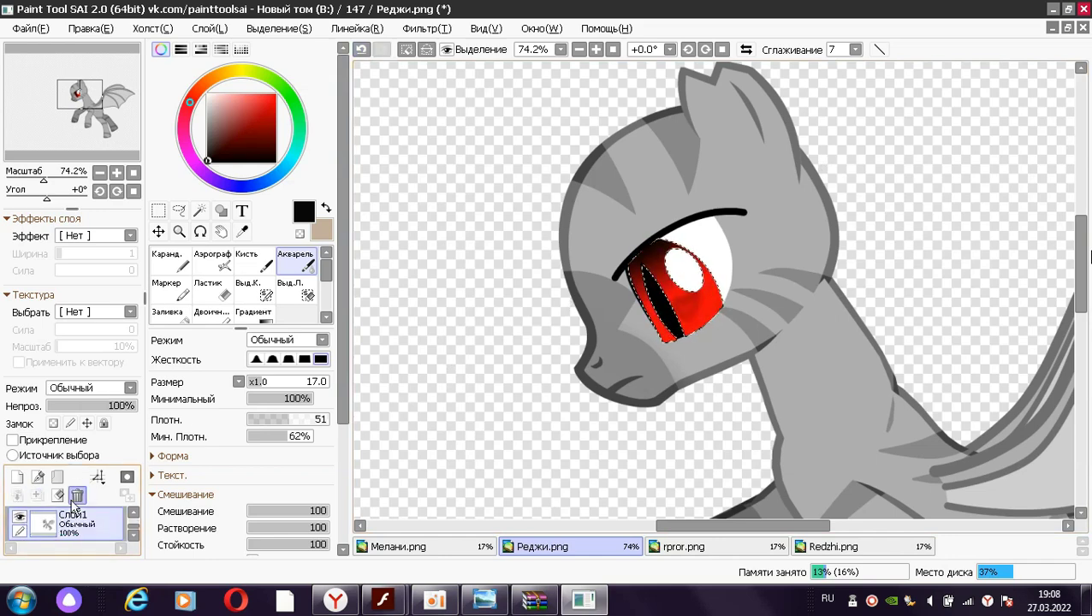
Try Multiply mode on the Слой3 shading layer, and return it to Overlay
click(132, 514)
click(72, 520)
click(247, 261)
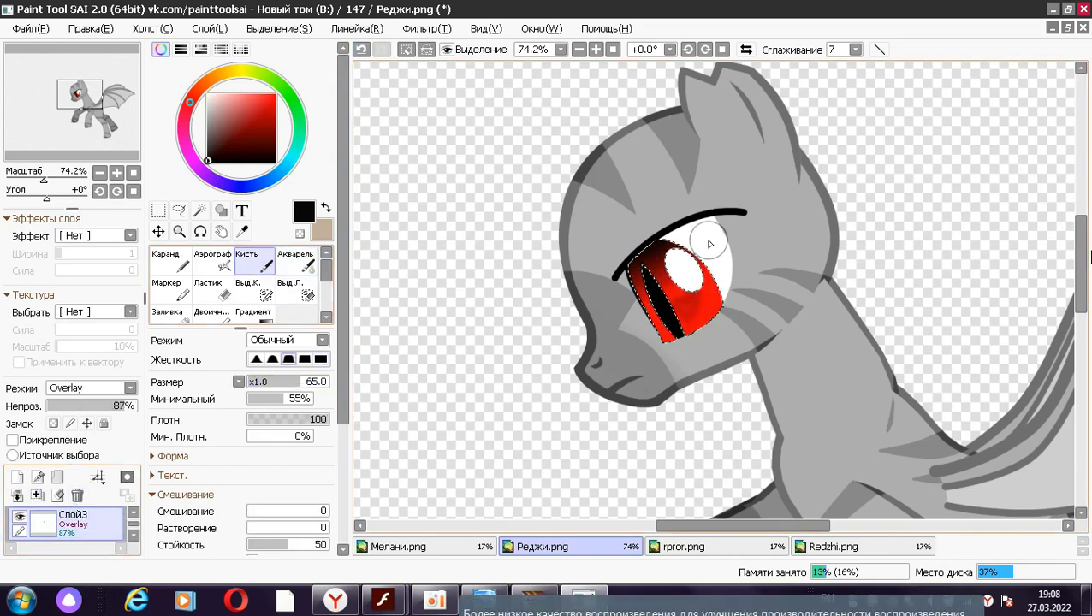
click(90, 388)
click(81, 439)
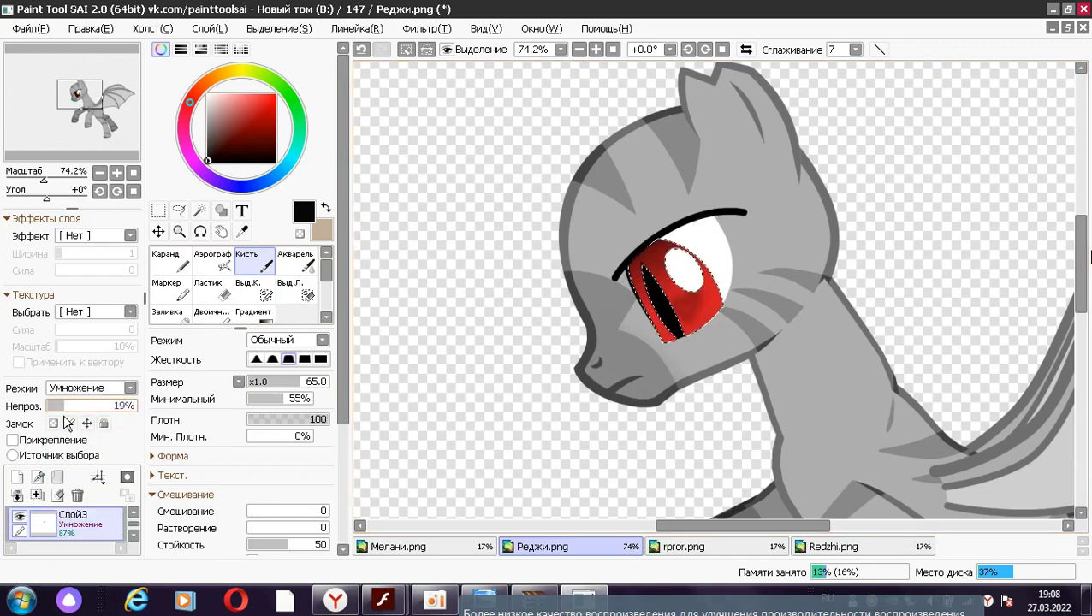
click(90, 387)
click(69, 464)
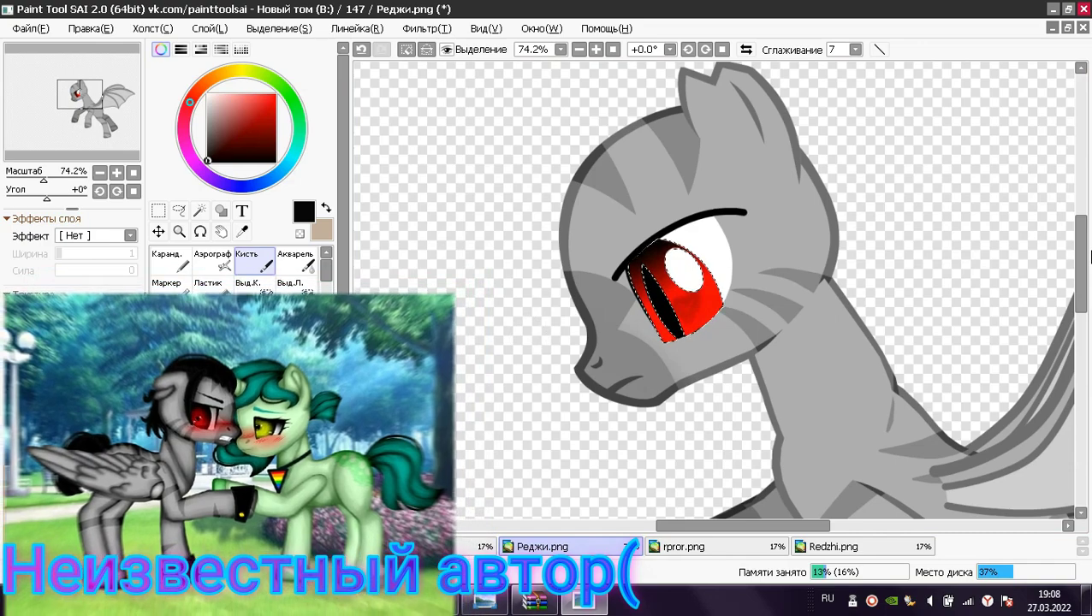
Clear the iris selection and open the eyebrow image gratis-png-ceja.png from folder 147
key(ctrl+d)
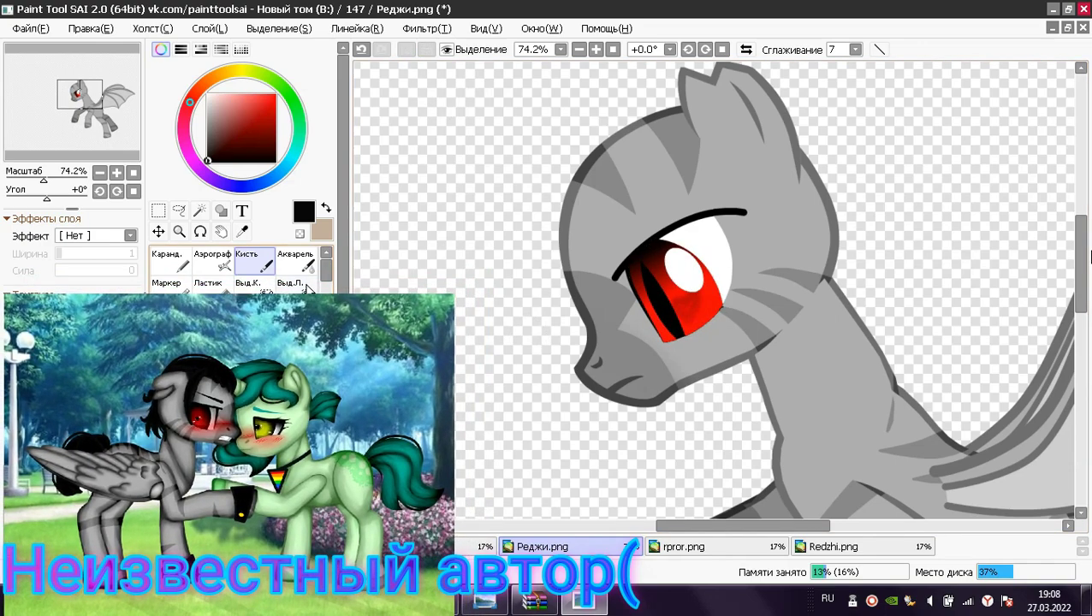
click(30, 28)
click(53, 68)
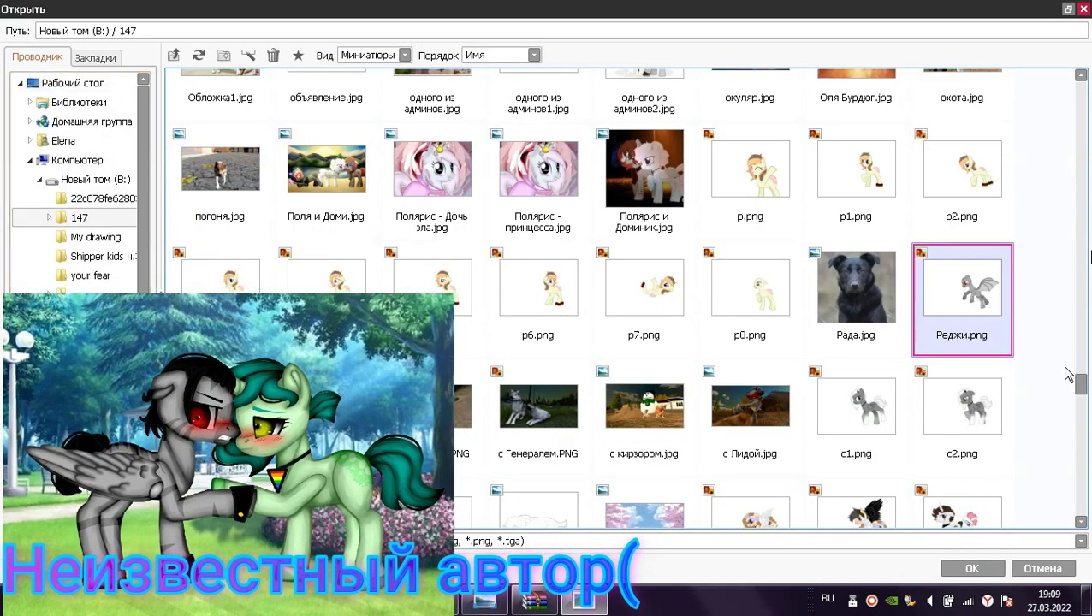
drag(1080, 386, 1069, 53)
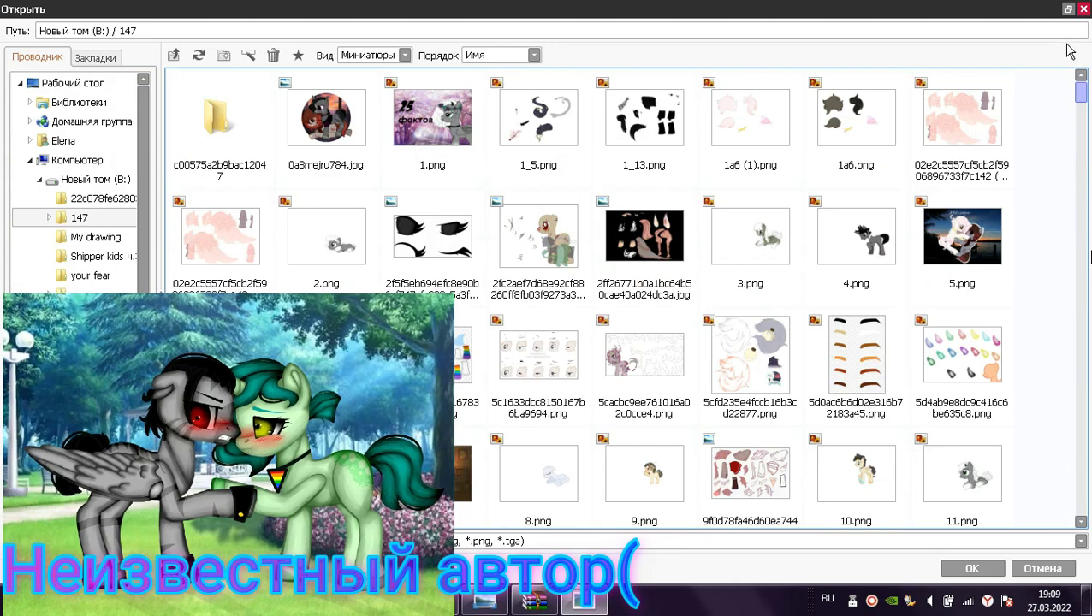
drag(1070, 91, 1080, 360)
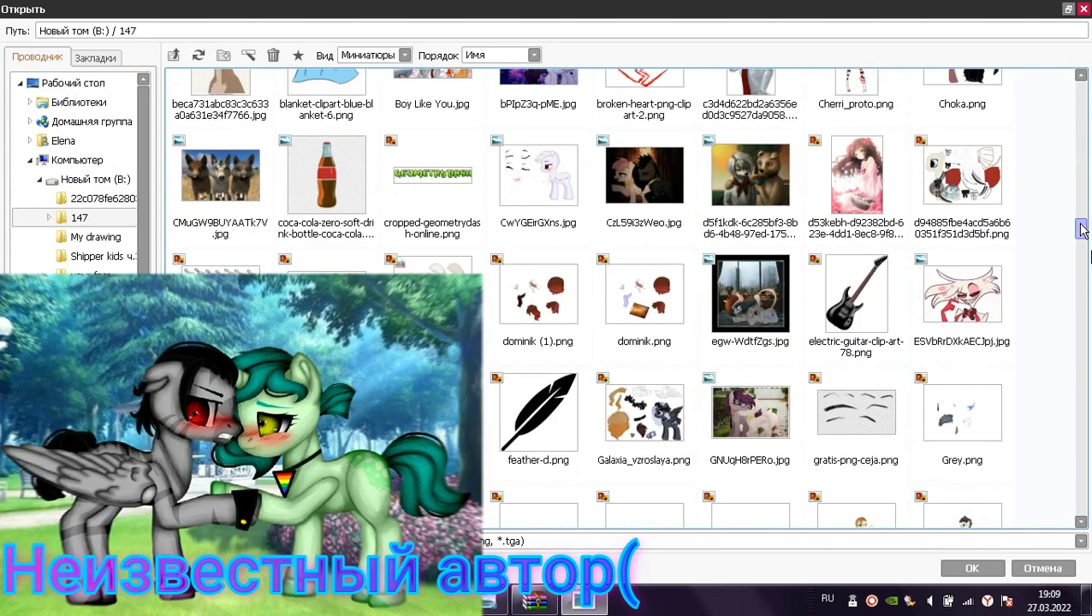
double_click(700, 419)
Select the rightmost eyebrow in the top row with the Magic Wand, copy it and paste it into Реджи.png
key(w)
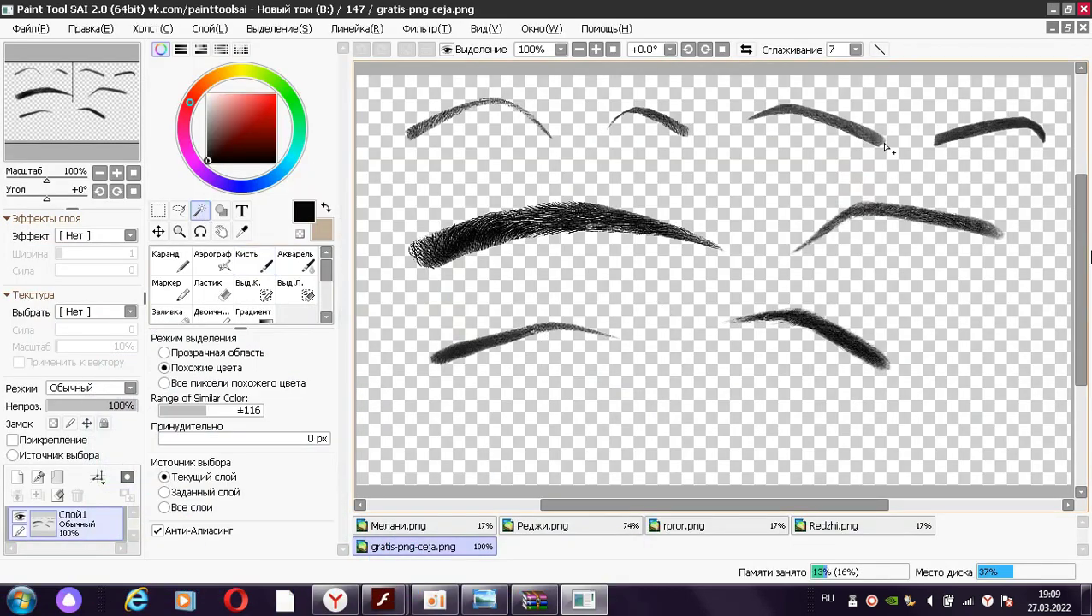
click(968, 132)
click(524, 527)
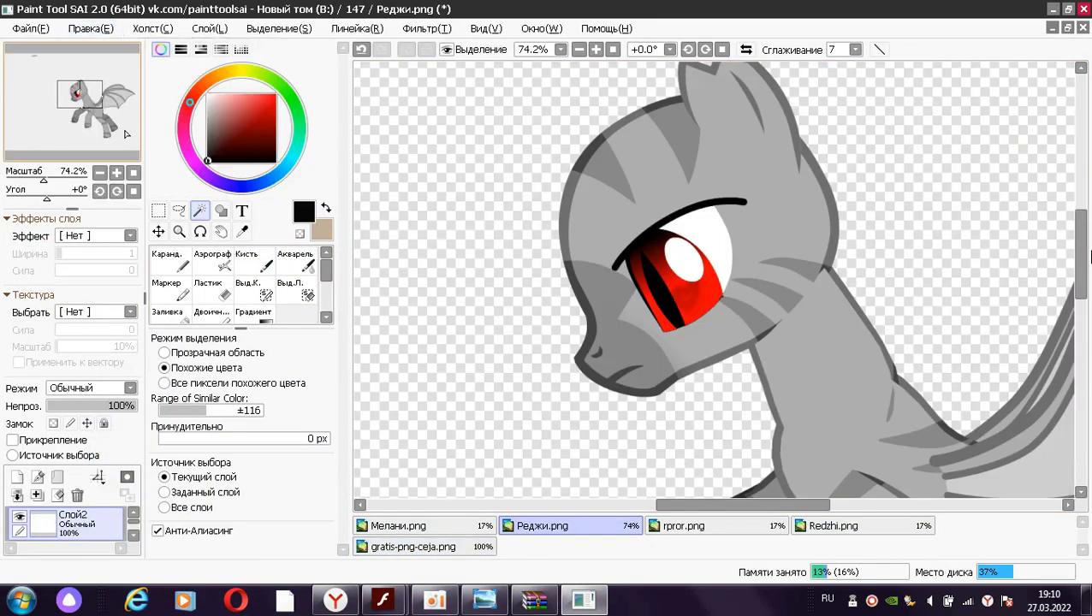
scroll(839, 410, up, 5)
key(ctrl+v)
Transform the pasted eyebrow, scaling and rotating it to sit just above the pony's upper lash line, and apply it
key(ctrl+t)
drag(707, 240, 926, 442)
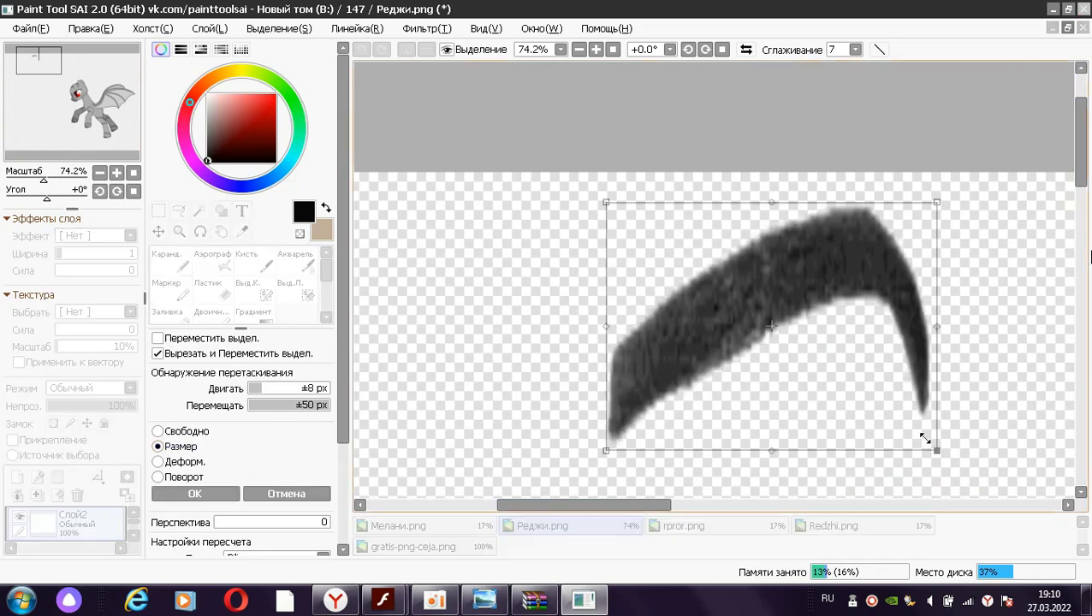
scroll(926, 441, down, 3)
drag(751, 190, 789, 342)
drag(957, 233, 822, 281)
drag(771, 231, 736, 256)
drag(816, 292, 792, 312)
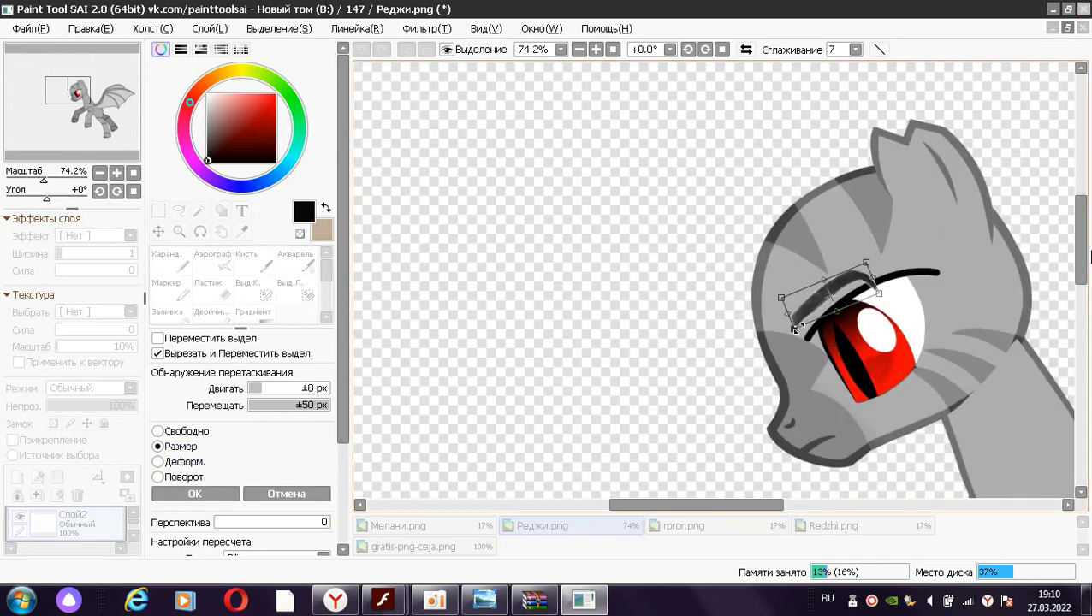
drag(843, 282, 909, 248)
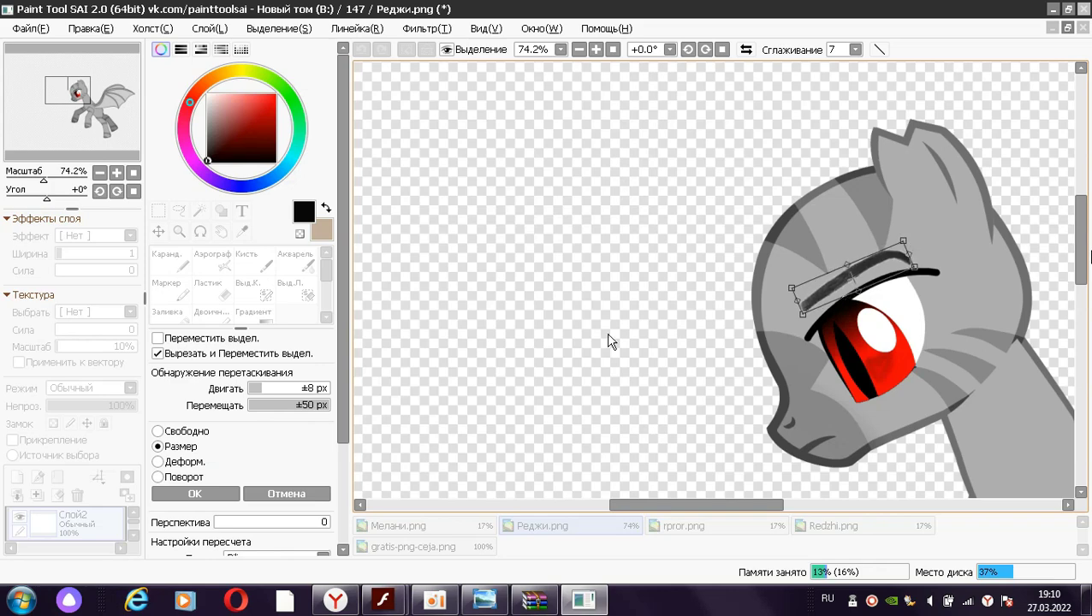
click(218, 495)
Sample the grey coat colour and paint over the outer end of the upper lash line on a new layer to shorten it
click(242, 232)
click(896, 296)
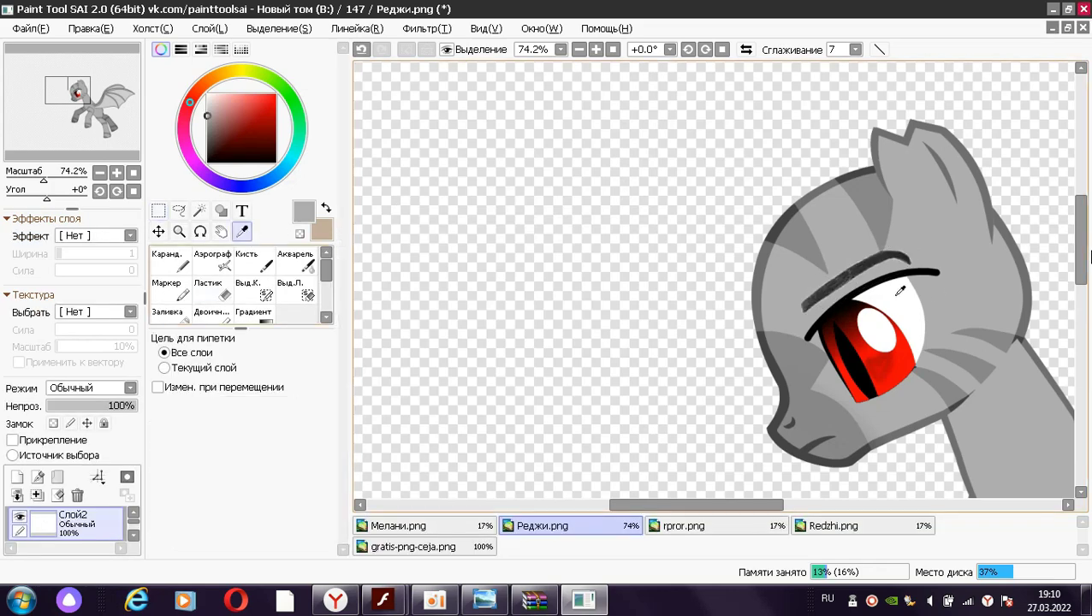
key(b)
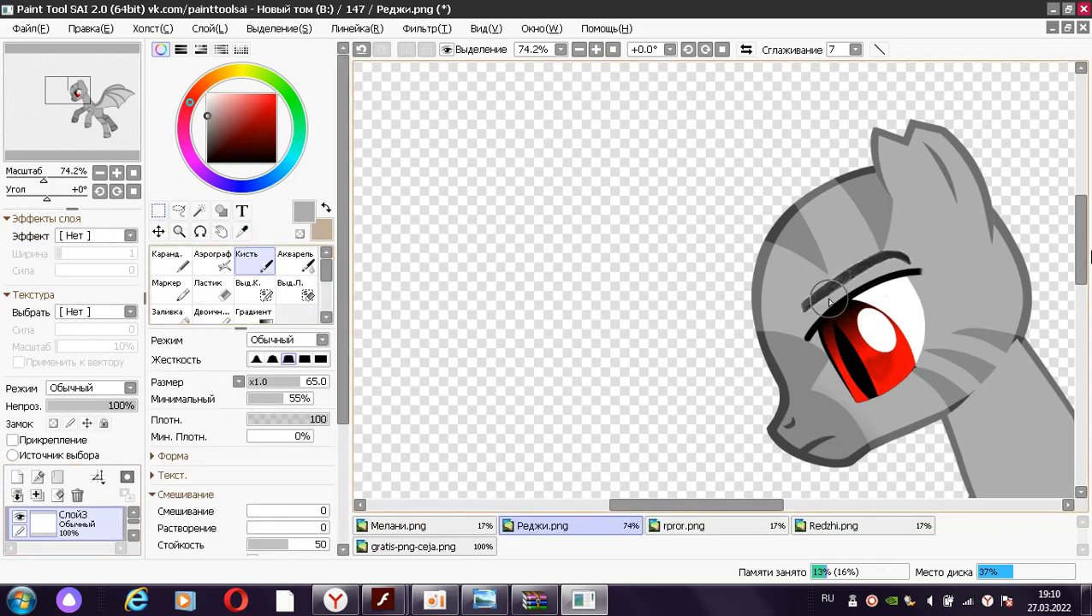
drag(828, 301, 873, 306)
Switch to black with a brush size of 6 and touch up the outer tip of the lash line
alt+click(713, 280)
click(261, 385)
click(177, 233)
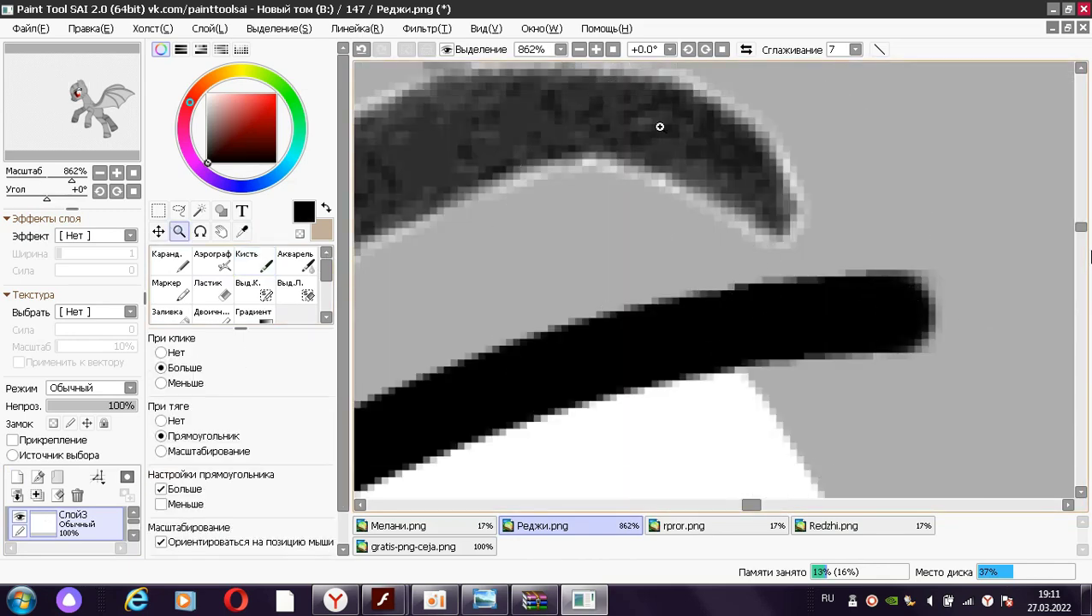
drag(660, 127, 445, 236)
Select the eyebrow with the Magic Wand, paint it black with a size 37 brush and set the layer's opacity to 56%
click(199, 210)
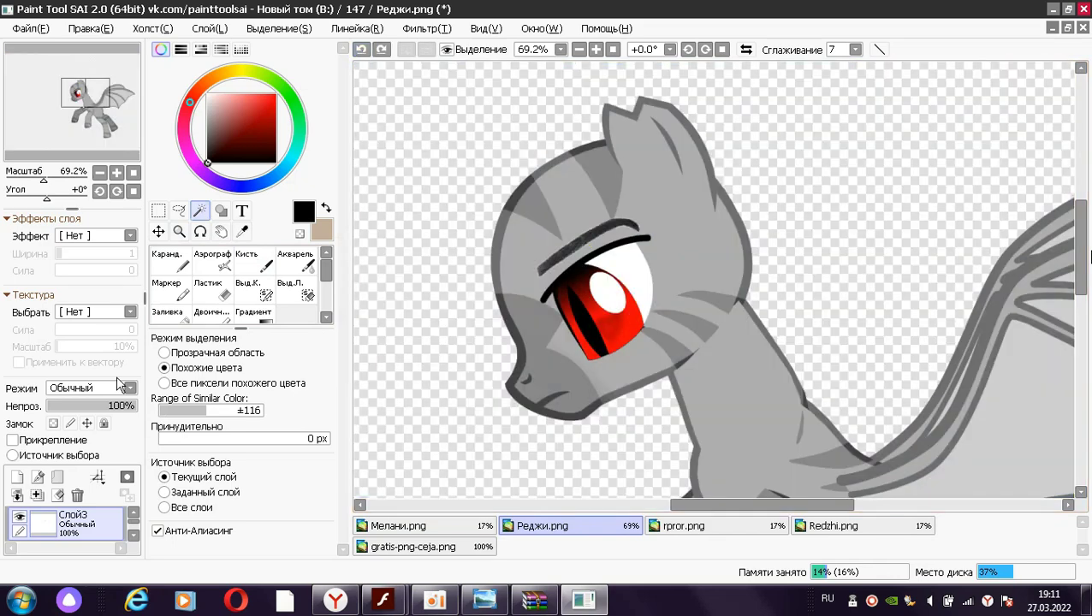
click(587, 242)
key(b)
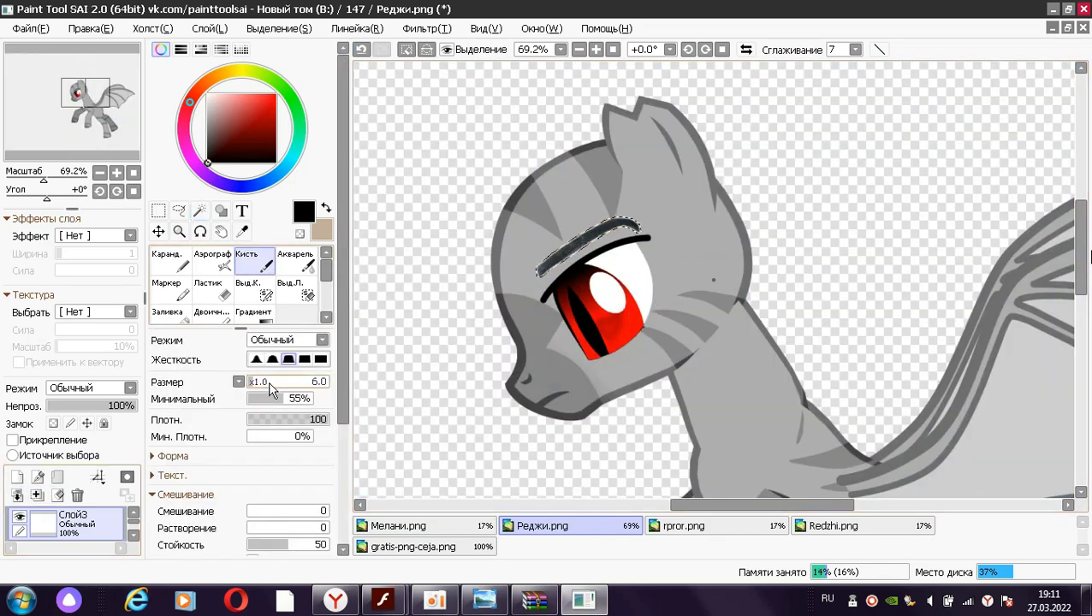
drag(270, 389, 295, 386)
drag(646, 229, 504, 273)
drag(130, 404, 99, 412)
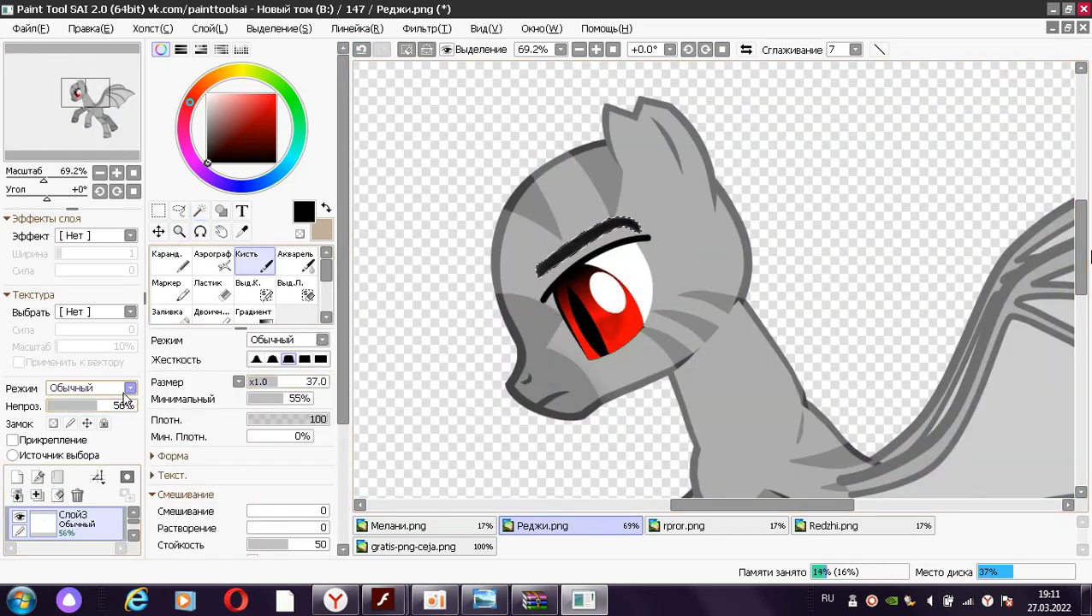
Merge the eyebrow layer down and select the whole pony's silhouette with the Magic Wand
key(ctrl+e)
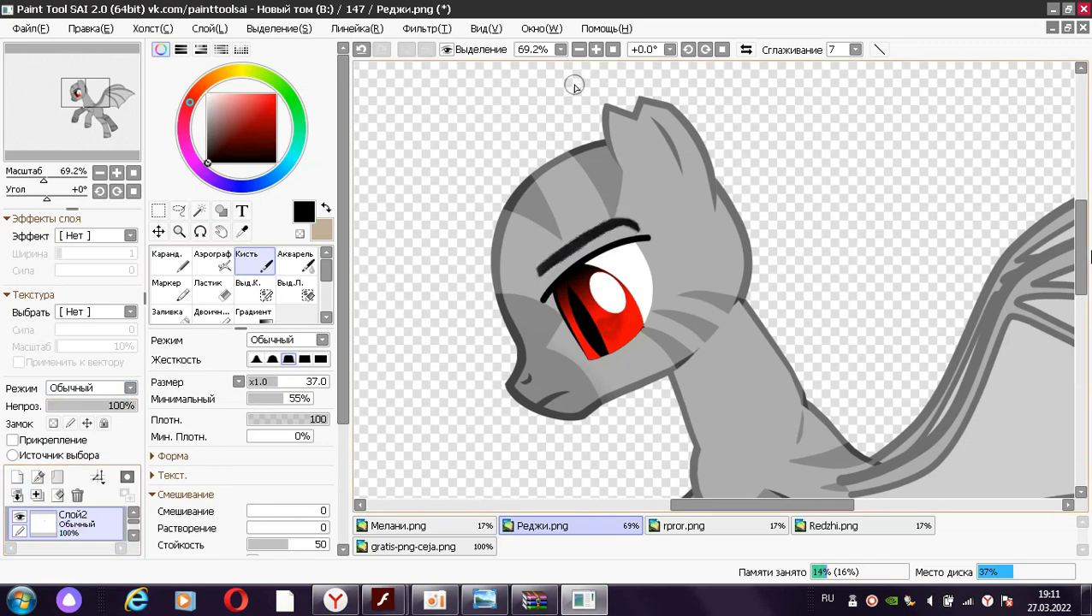
scroll(616, 267, down, 5)
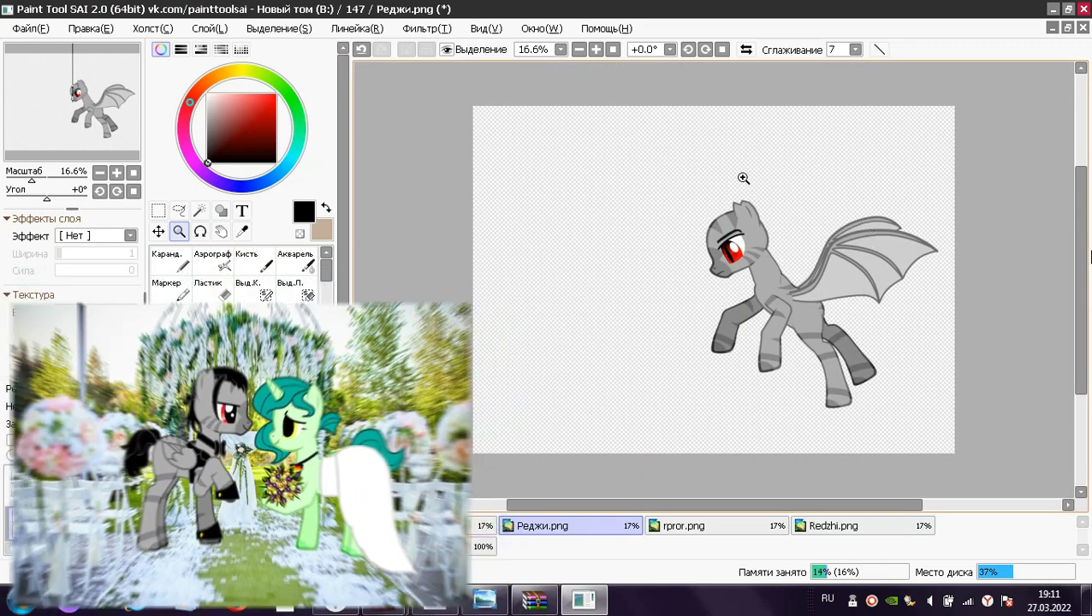
scroll(744, 176, up, 3)
click(197, 212)
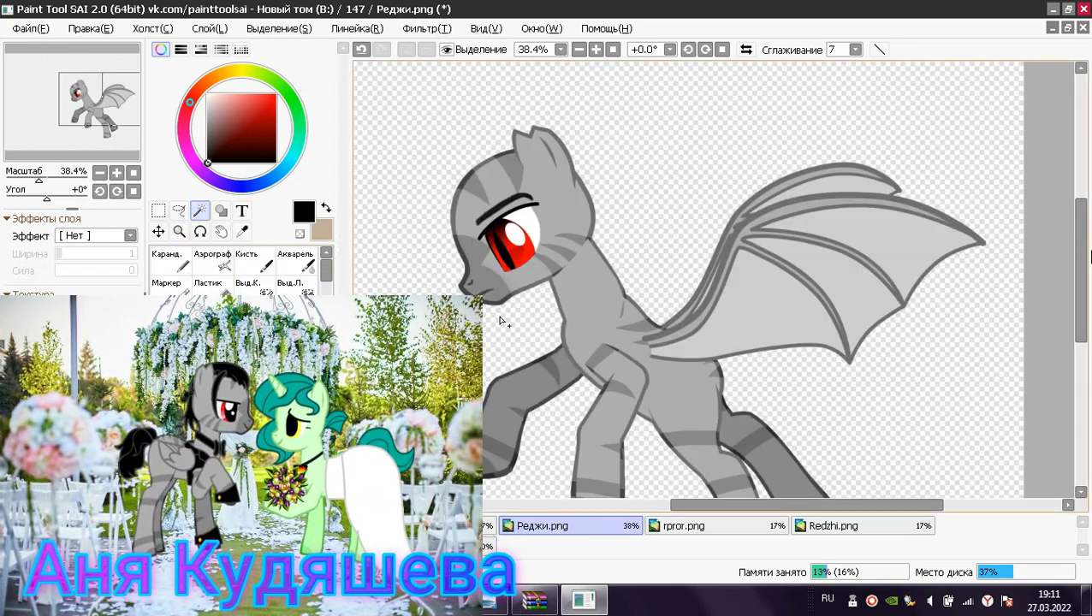
click(770, 257)
Sample the dark outline grey and paint thick shading along the edges of the head, neck and legs with a size 82 brush
click(243, 231)
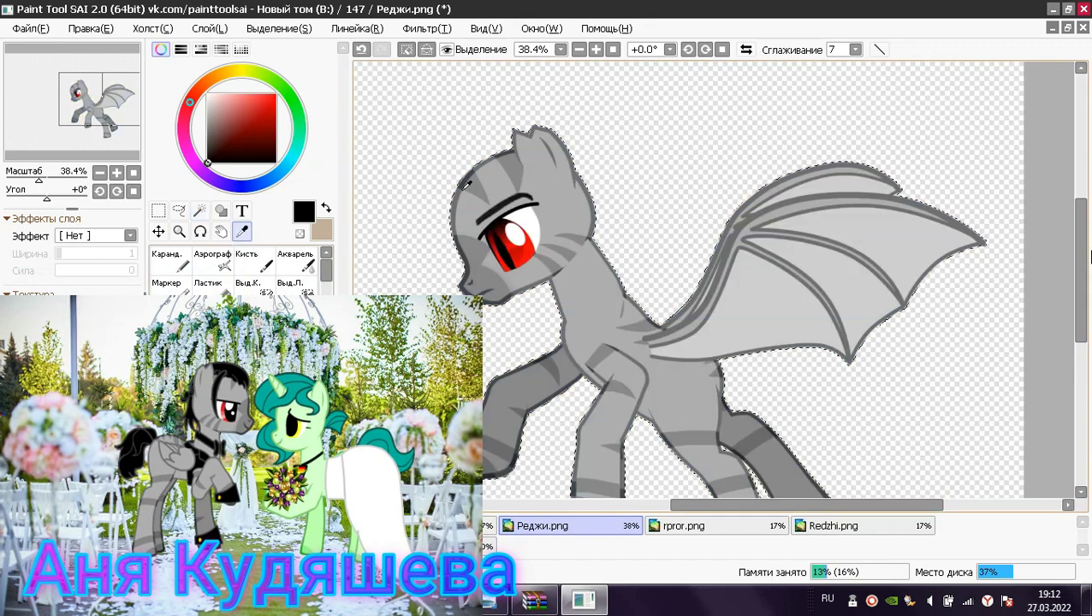
click(467, 177)
click(247, 259)
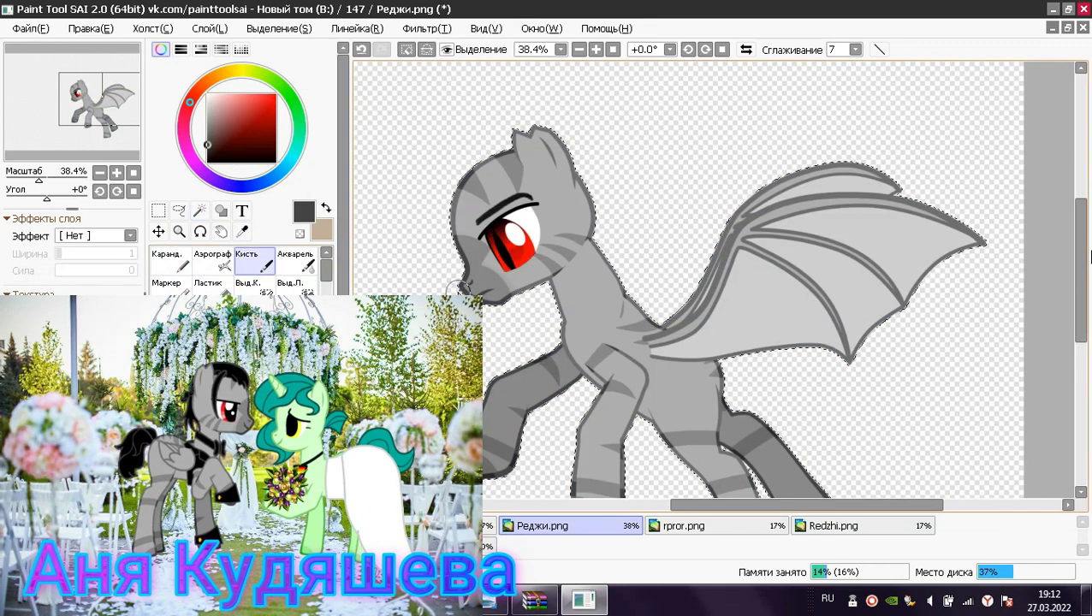
mouse_move(532, 135)
mouse_down()
mouse_move(567, 163)
mouse_move(599, 282)
mouse_move(569, 368)
mouse_move(491, 409)
mouse_move(539, 406)
mouse_move(513, 463)
mouse_up()
mouse_move(599, 342)
mouse_down()
mouse_move(642, 382)
mouse_move(621, 492)
mouse_up()
drag(1081, 256, 1081, 304)
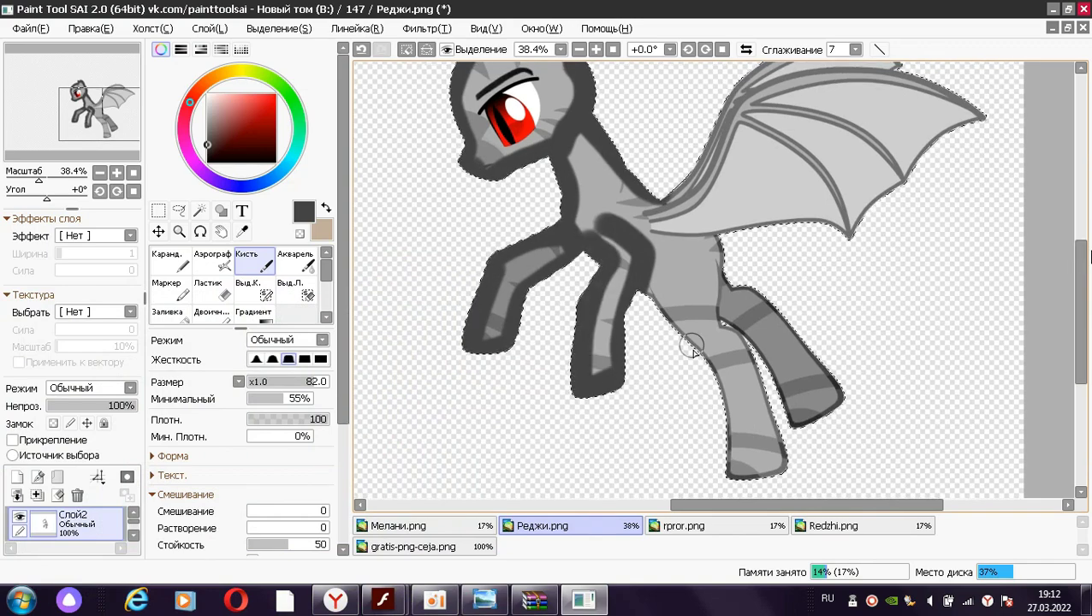
mouse_move(681, 323)
mouse_down()
mouse_move(736, 445)
mouse_move(746, 347)
mouse_up()
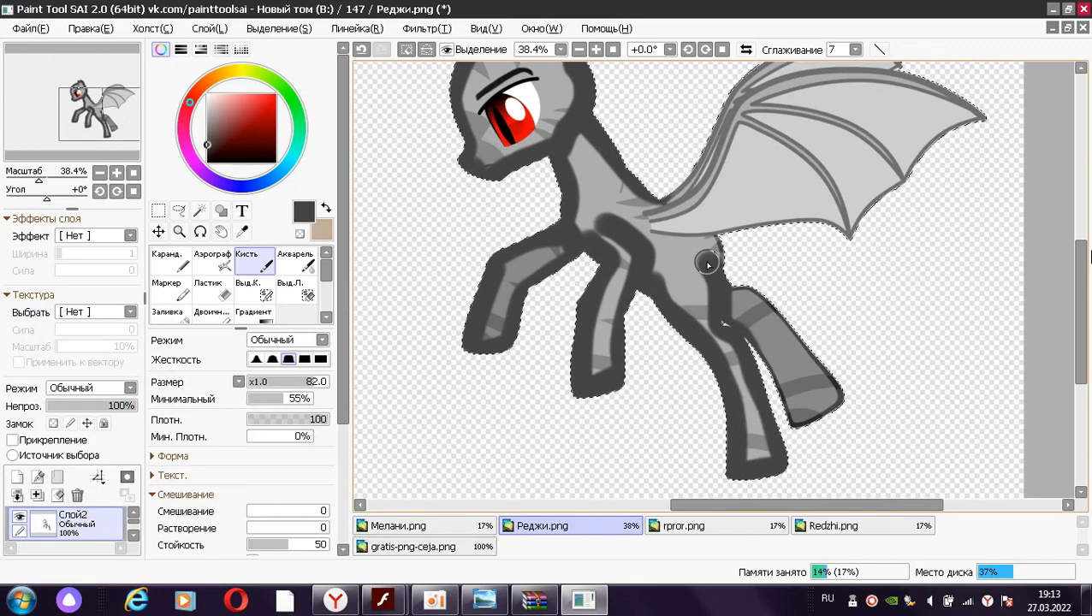
mouse_move(708, 264)
mouse_down()
mouse_move(782, 312)
mouse_move(842, 388)
mouse_move(789, 400)
mouse_up()
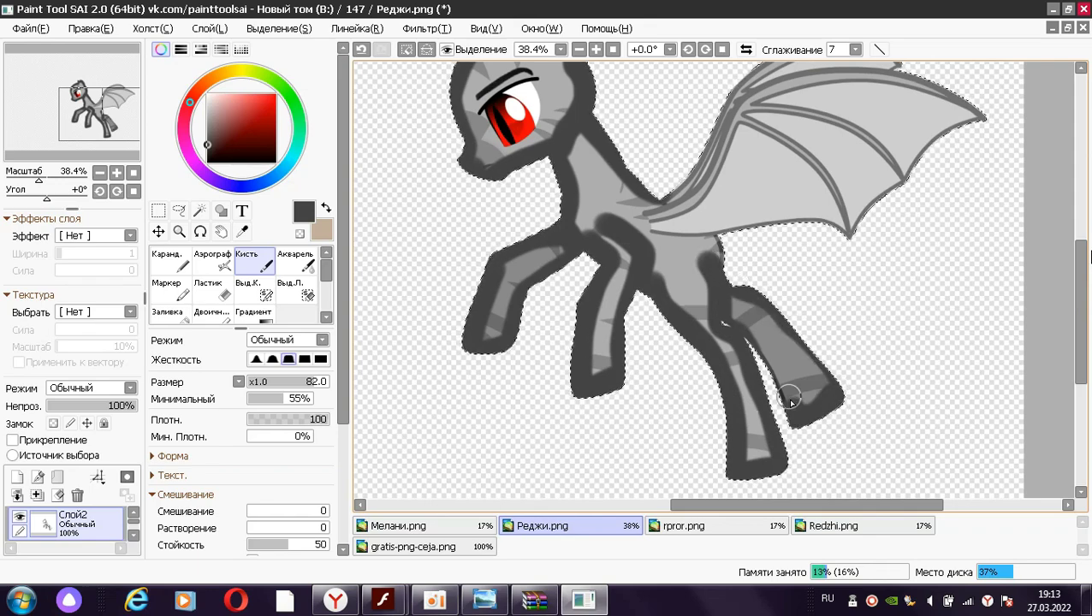
Paint the same dark grey shading along the wing's outer edges and ribs
mouse_move(655, 210)
mouse_down()
mouse_move(801, 82)
mouse_move(979, 106)
mouse_move(855, 231)
mouse_move(659, 229)
mouse_up()
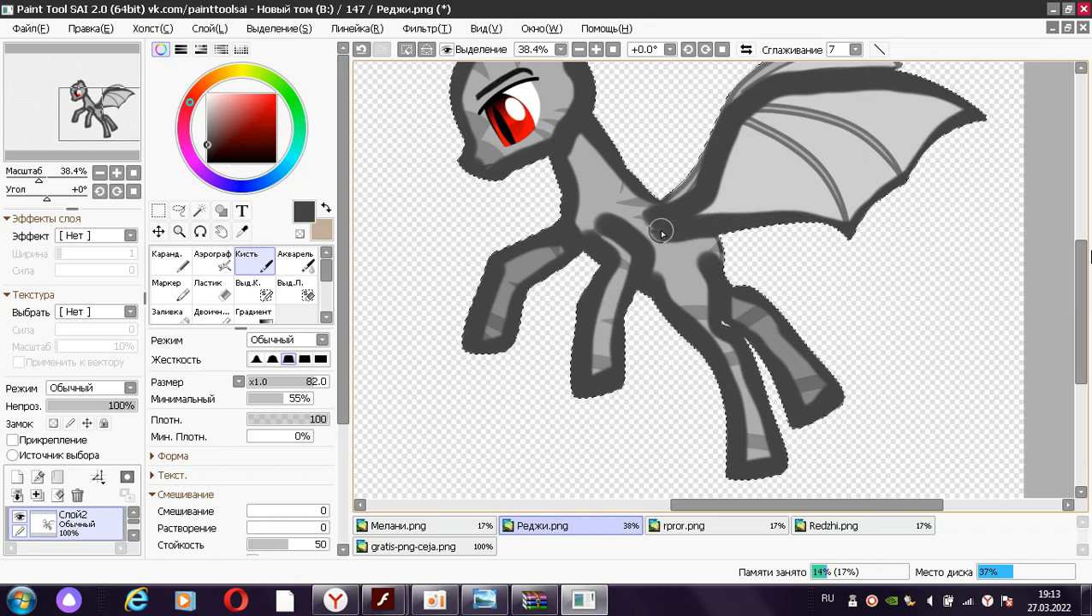
mouse_move(744, 123)
mouse_down()
mouse_move(843, 232)
mouse_move(759, 108)
mouse_move(894, 176)
mouse_up()
scroll(697, 326, up, 4)
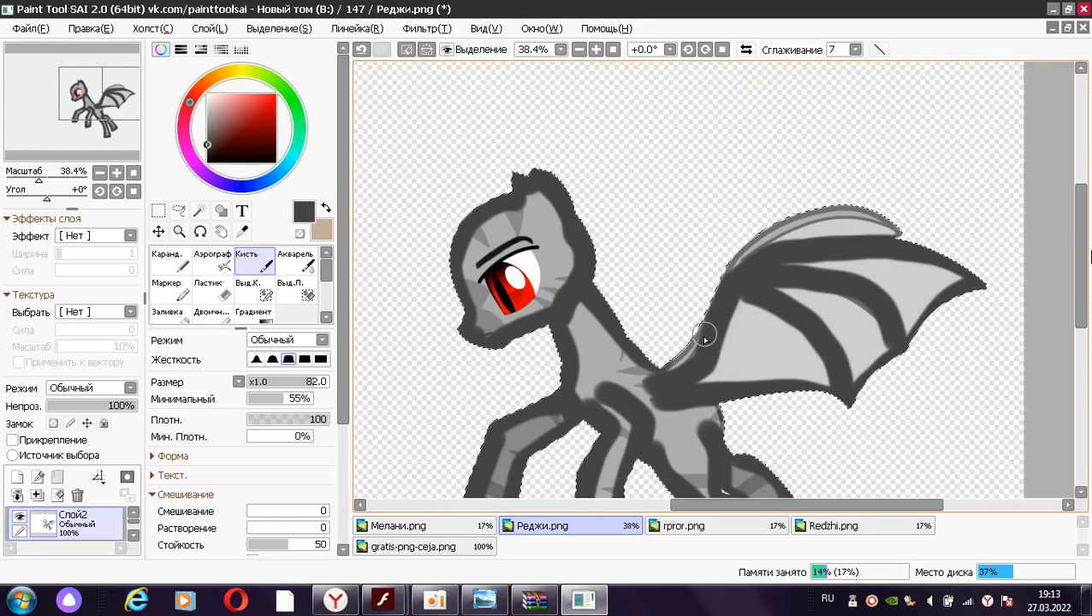
mouse_move(736, 248)
mouse_down()
mouse_move(899, 224)
mouse_move(983, 283)
mouse_up()
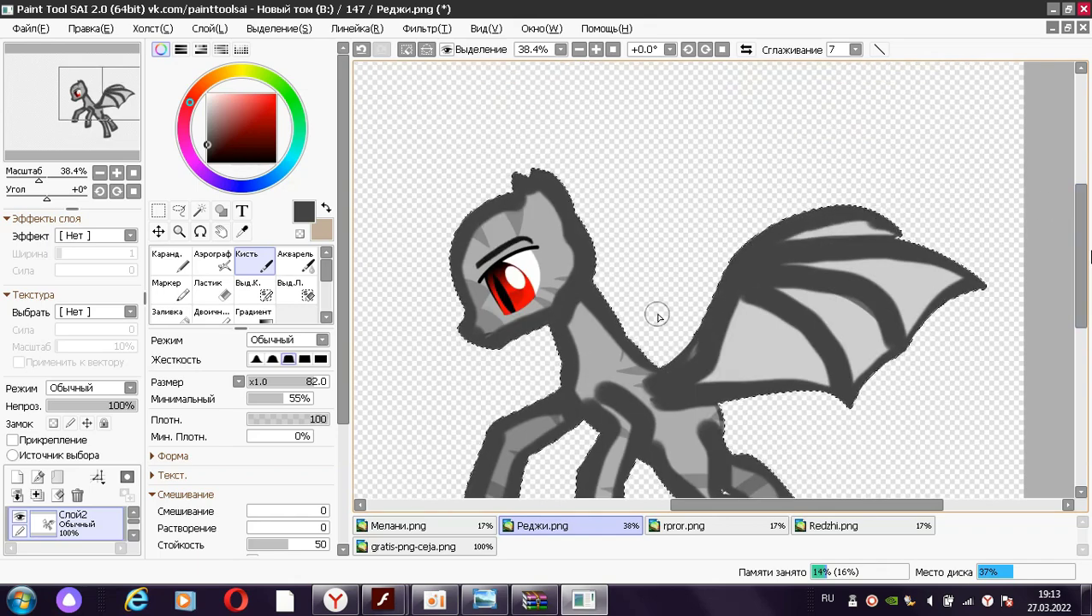
Set the shading layer's blending mode to Умножение and its opacity to 70%
click(129, 388)
click(65, 463)
click(128, 388)
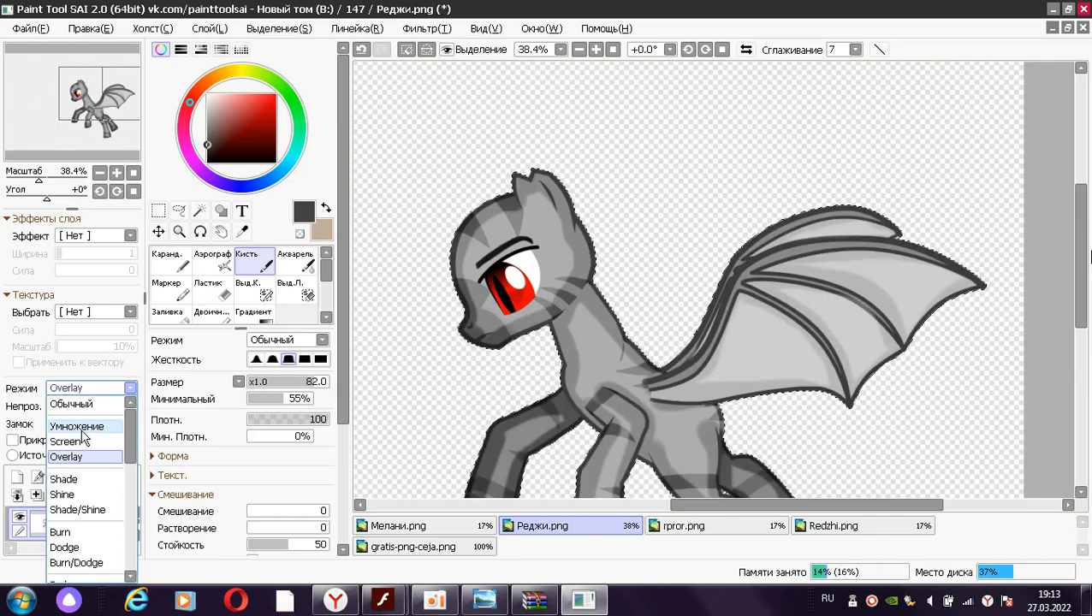
click(73, 426)
click(113, 405)
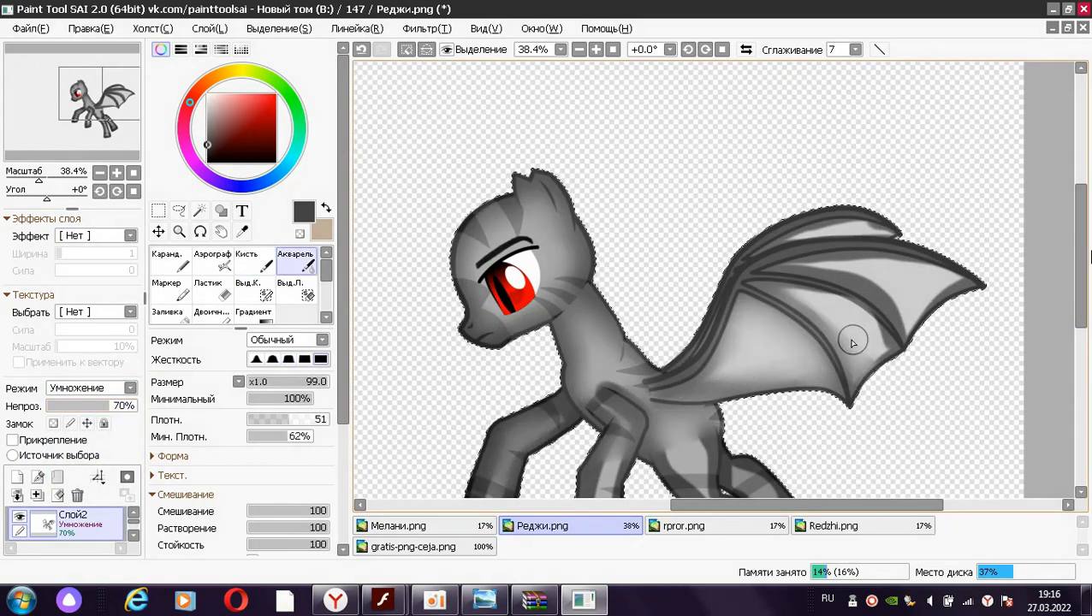
Blend the shading smoothly across the body and legs with the Акварель brush at size 99
mouse_move(785, 334)
mouse_down()
mouse_move(890, 334)
mouse_move(847, 291)
mouse_move(879, 266)
mouse_move(794, 296)
mouse_move(716, 300)
mouse_move(668, 459)
mouse_up()
drag(1082, 257, 1081, 323)
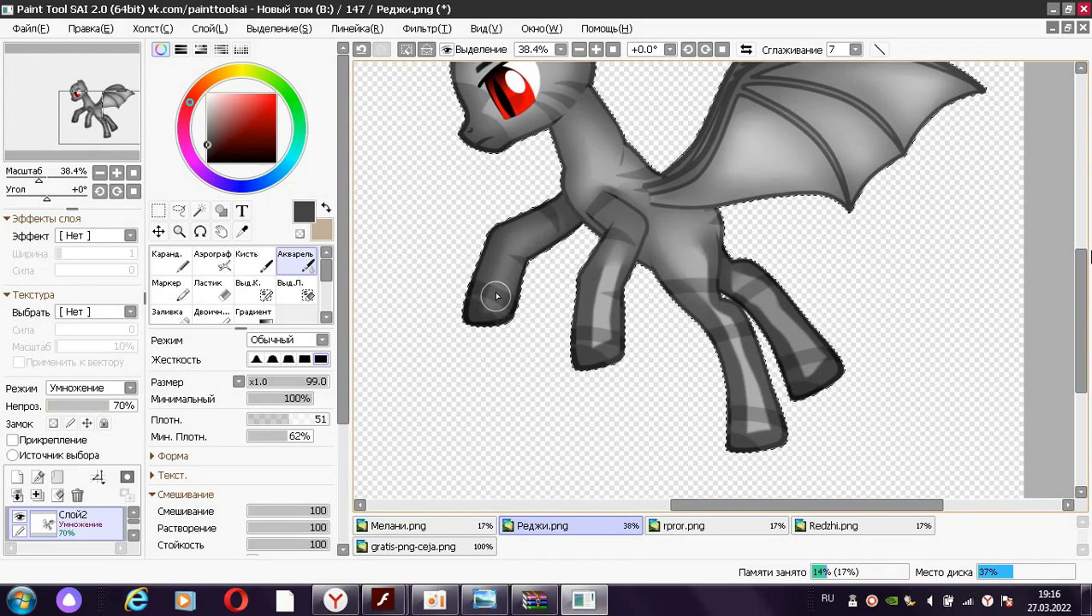
mouse_move(724, 339)
mouse_down()
mouse_move(734, 383)
mouse_move(732, 271)
mouse_up()
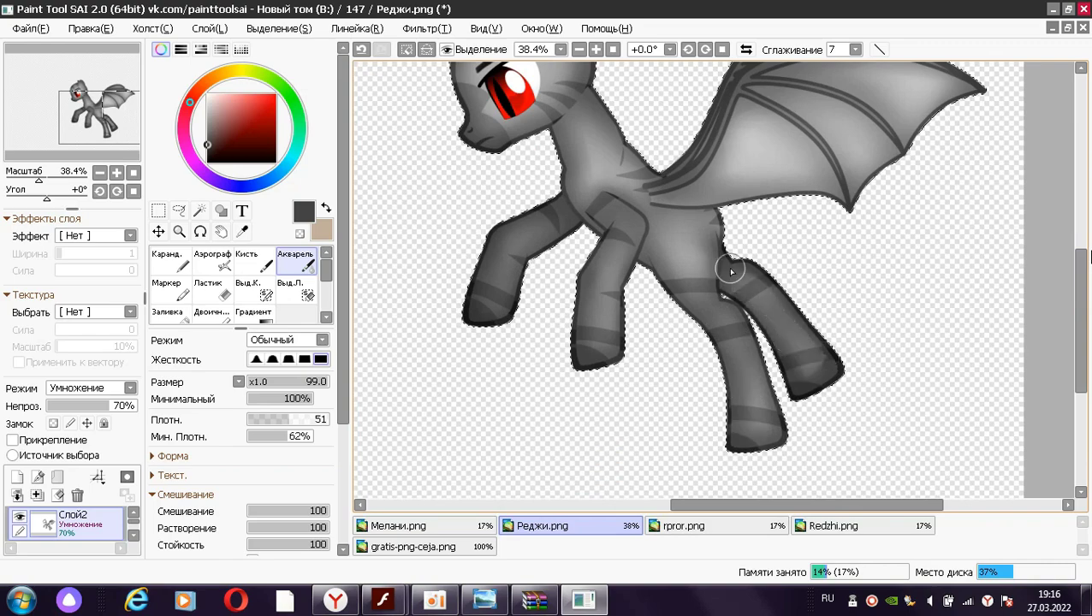
mouse_move(600, 204)
mouse_down()
mouse_move(712, 376)
mouse_move(739, 388)
mouse_move(770, 279)
mouse_up()
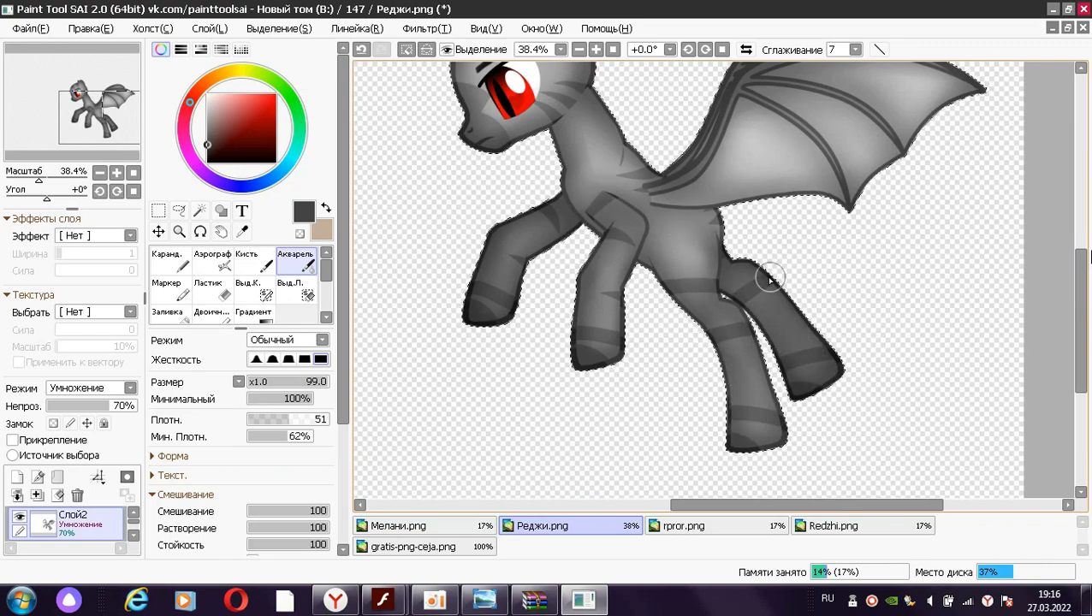
mouse_move(801, 384)
mouse_down()
mouse_move(724, 287)
mouse_move(731, 297)
mouse_up()
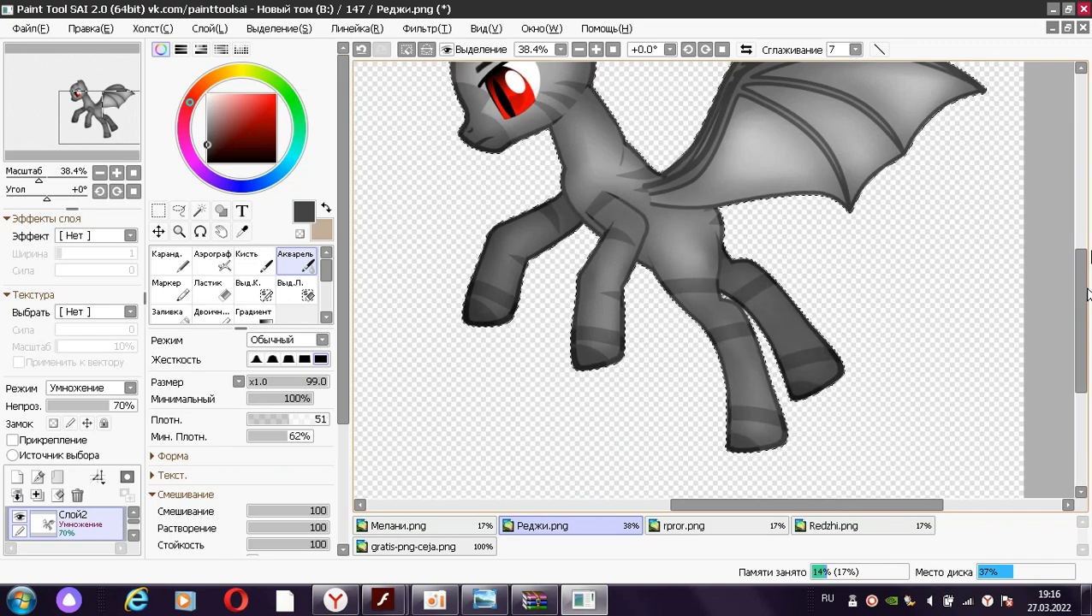
Merge the shading layer down into the pony drawing and clear the selection
drag(1082, 282, 1090, 250)
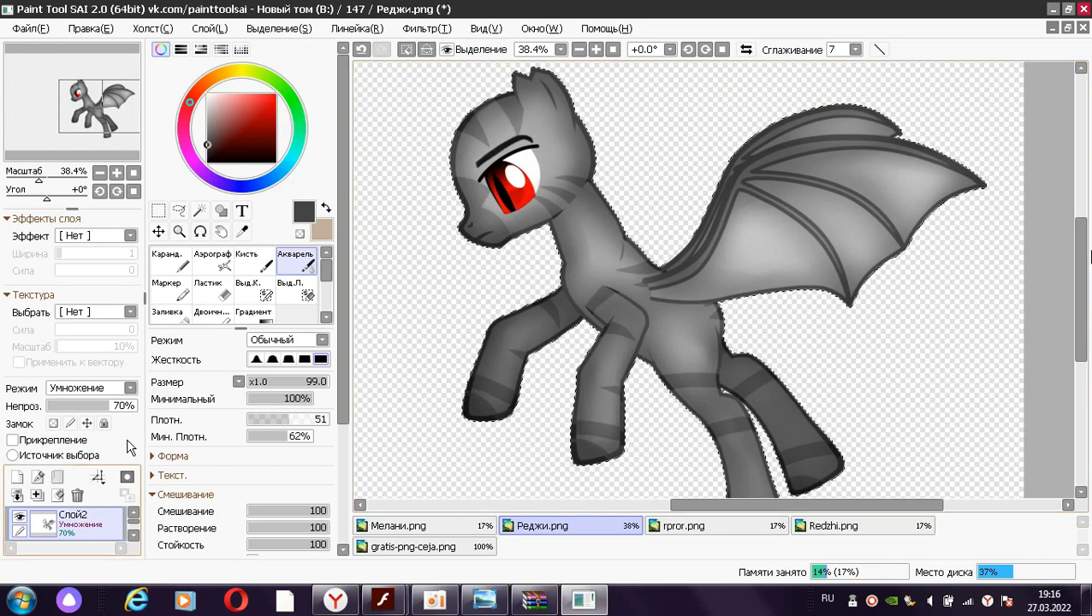
click(38, 495)
click(407, 48)
Sample the muzzle's grey, paint over the outer part of the mouth line and blend the patch with Акварель
drag(425, 223, 509, 149)
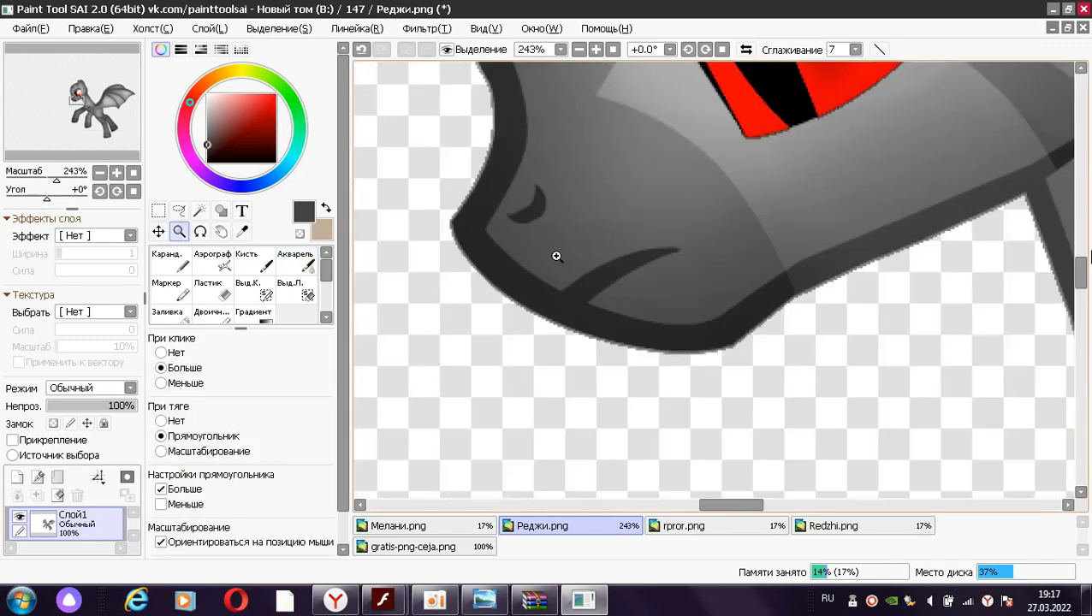
alt+click(665, 222)
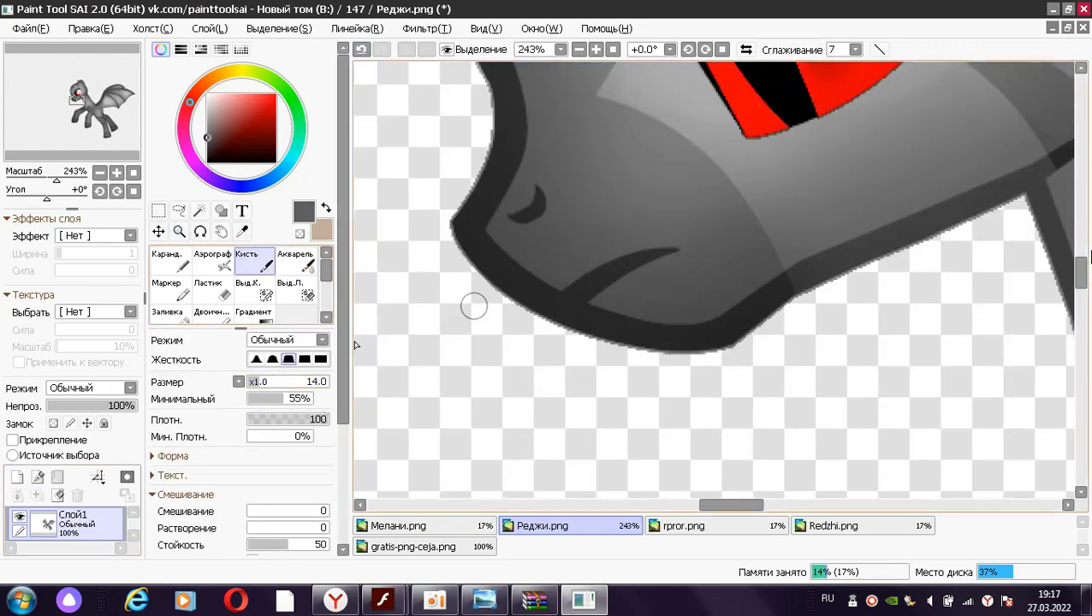
key(c)
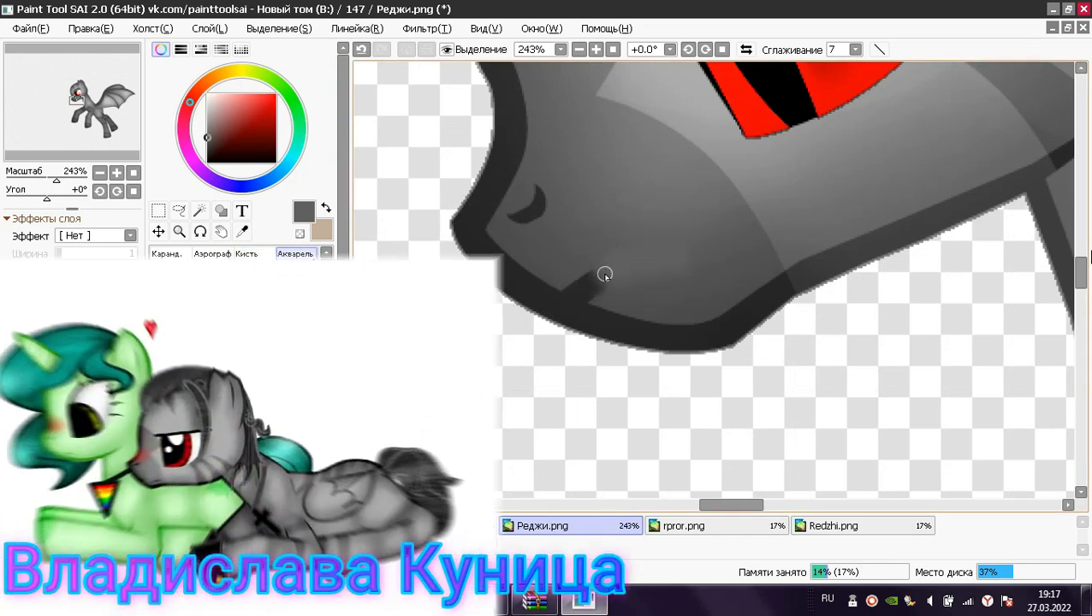
Draw an upturned smile line on the muzzle in near-black, then taper and smooth it with the sampled coat grey
click(207, 152)
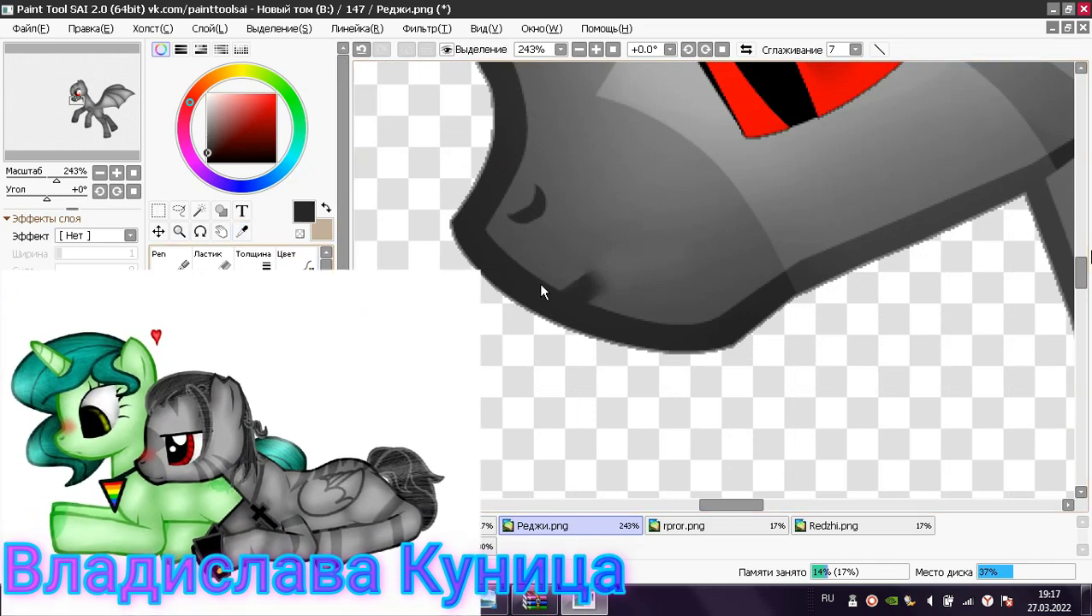
drag(578, 277, 625, 242)
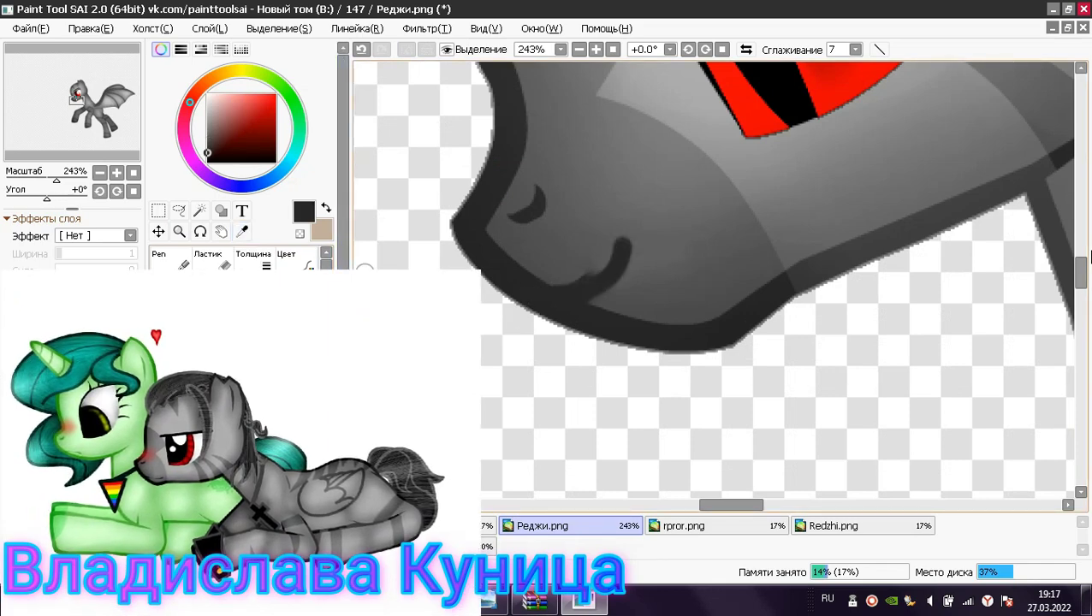
drag(568, 282, 558, 287)
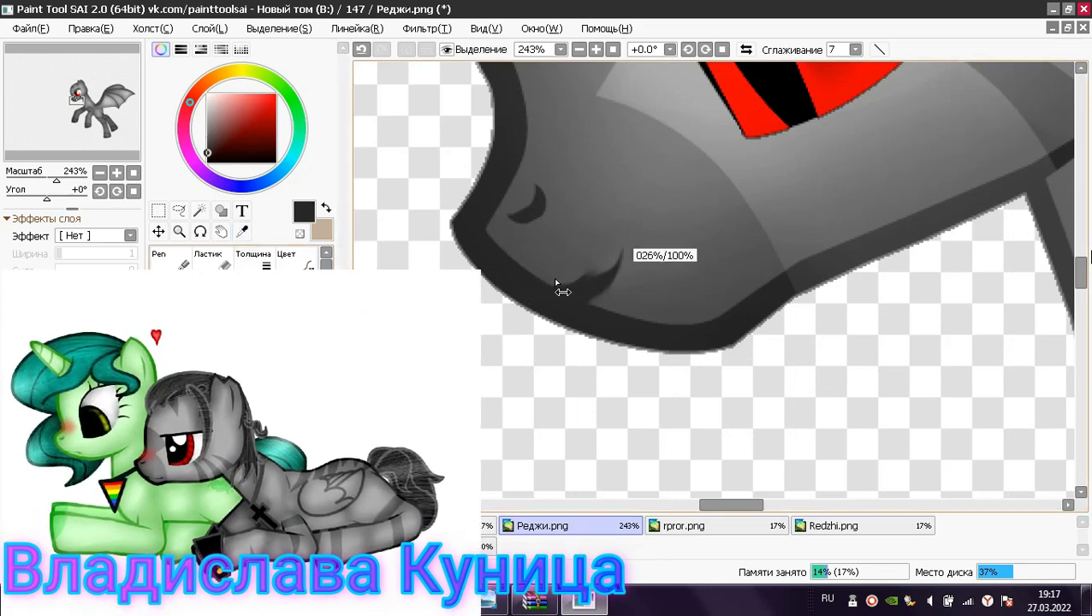
alt+click(558, 288)
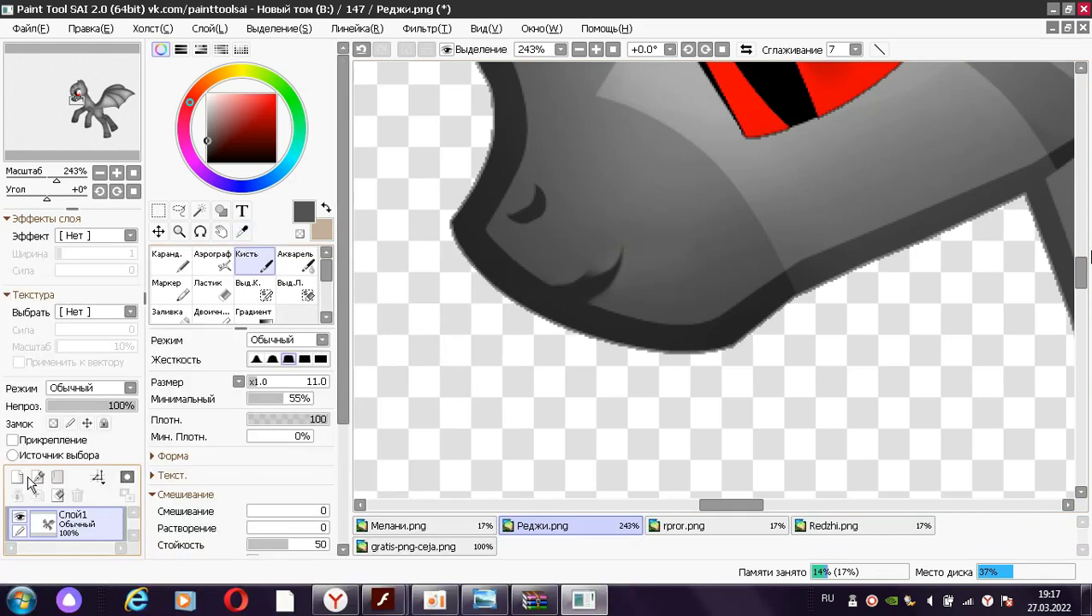
click(304, 261)
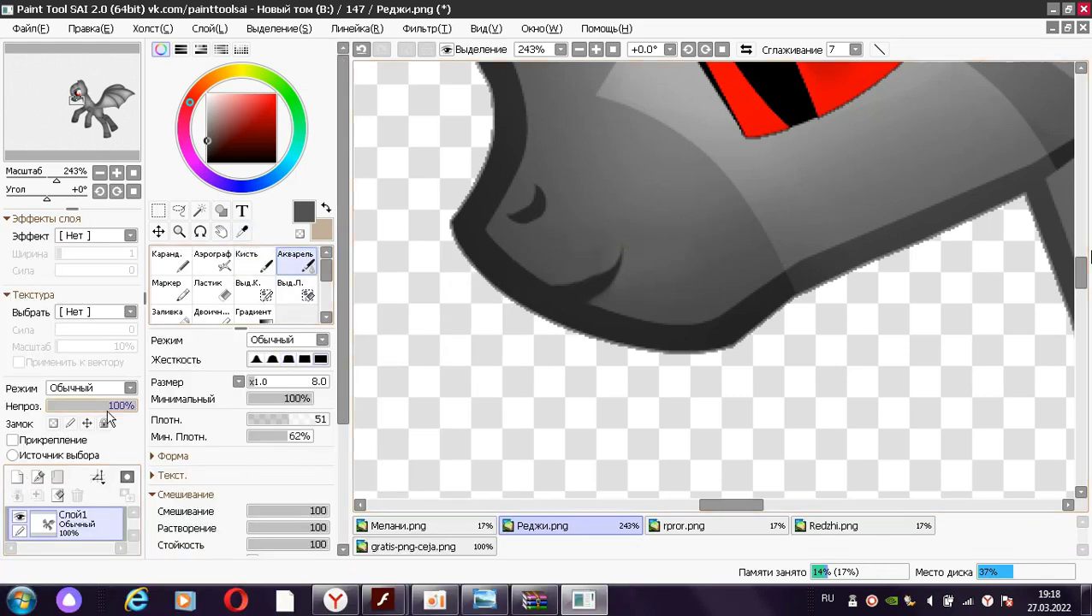
Draw a small white fang beneath the smile on a new layer with the pencil at size 1.5, undoing the oversized first version
click(164, 273)
click(19, 478)
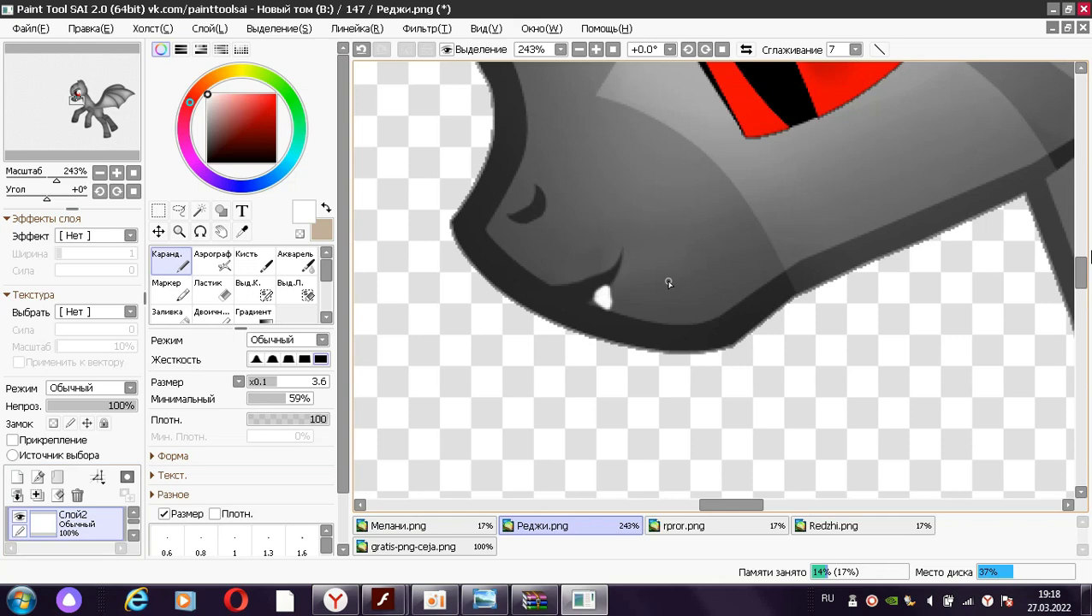
click(362, 50)
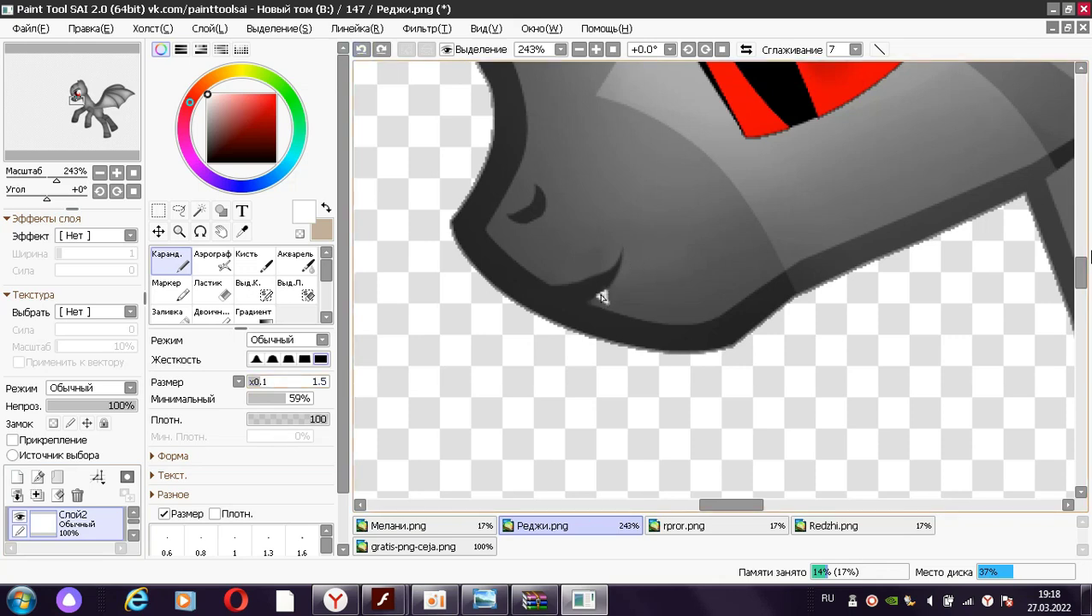
click(178, 231)
drag(573, 244, 896, 324)
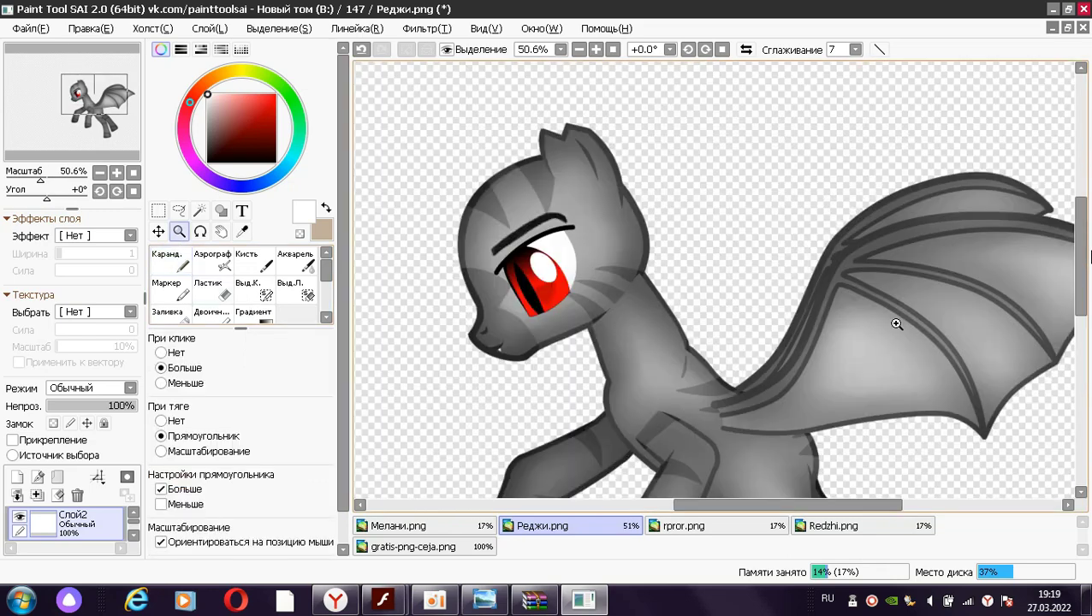
alt+click(693, 316)
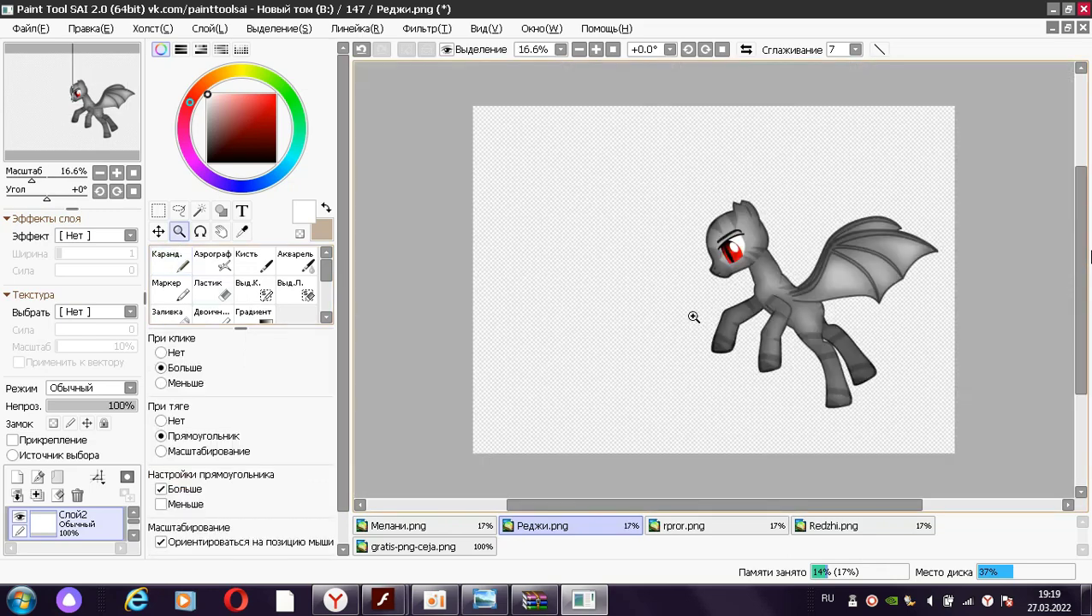
Copy the selected black mane from Redzhi.png and paste it into Реджи.png
key(ctrl+z)
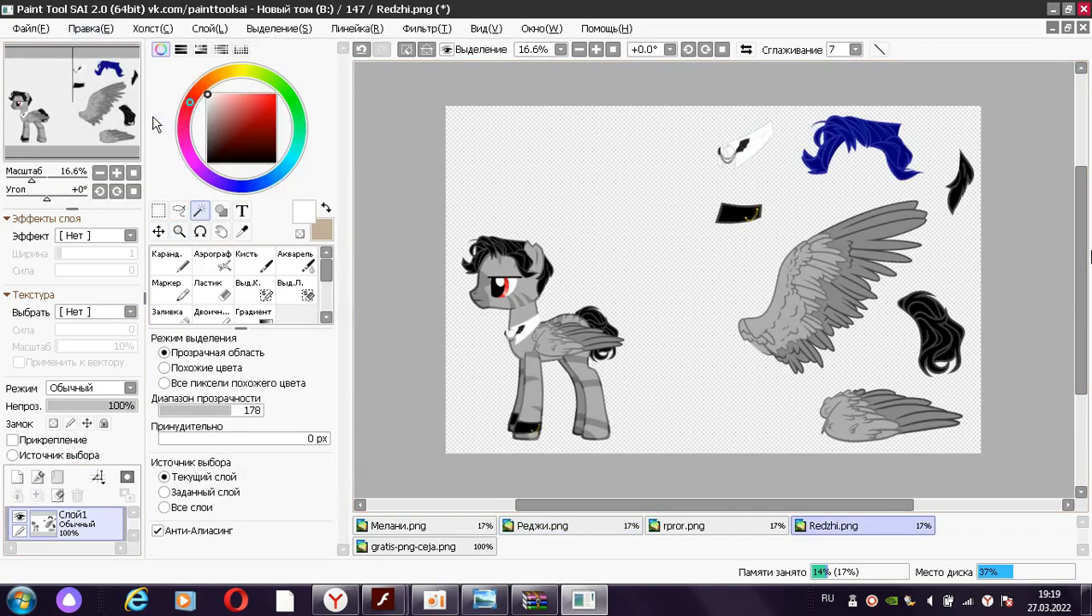
key(ctrl+c)
key(ctrl+Tab)
key(ctrl+v)
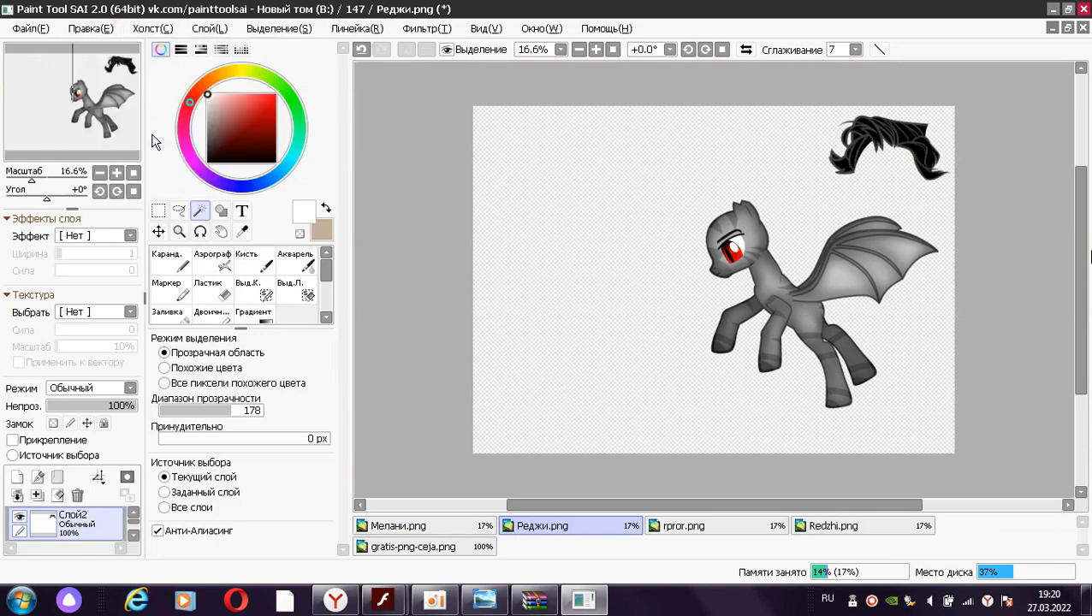
Transform the pasted mane, moving, rotating and scaling it to fit over the pony's forehead, and apply it
key(ctrl+t)
drag(890, 148, 723, 211)
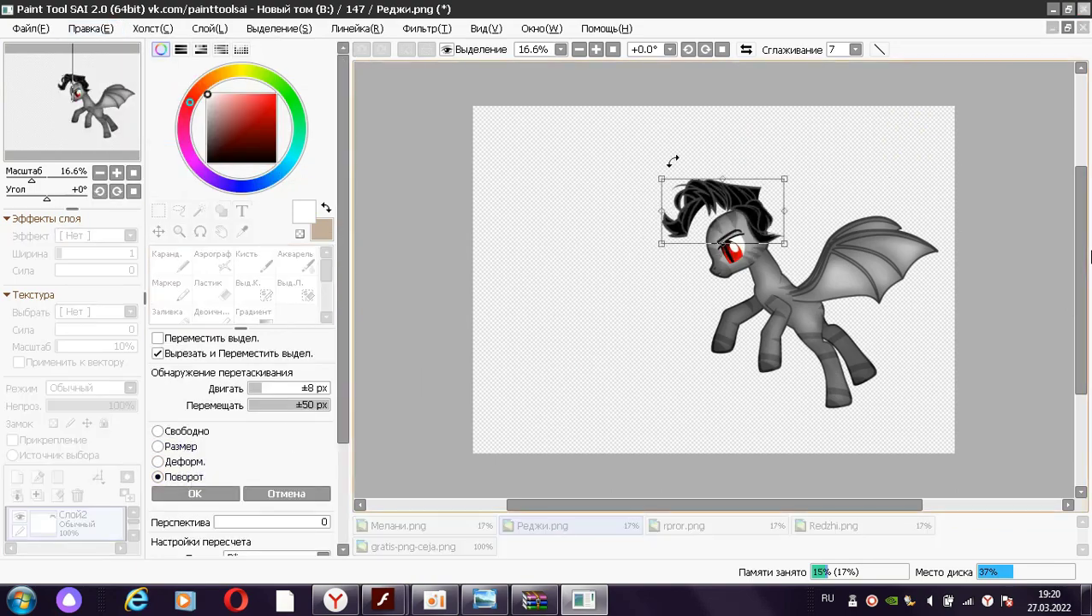
drag(696, 157, 640, 184)
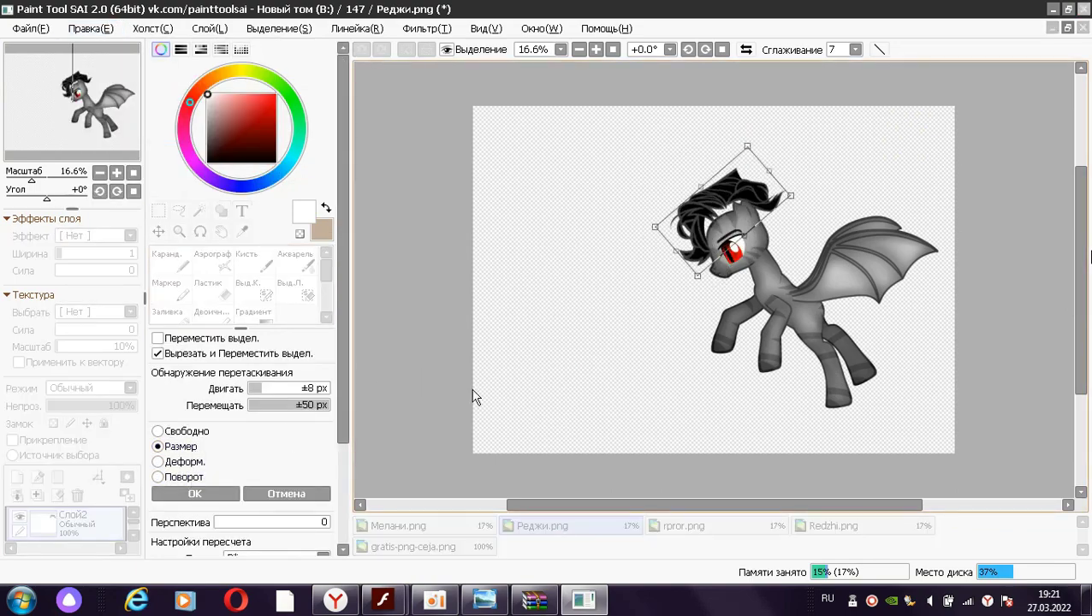
drag(785, 169, 726, 231)
click(195, 494)
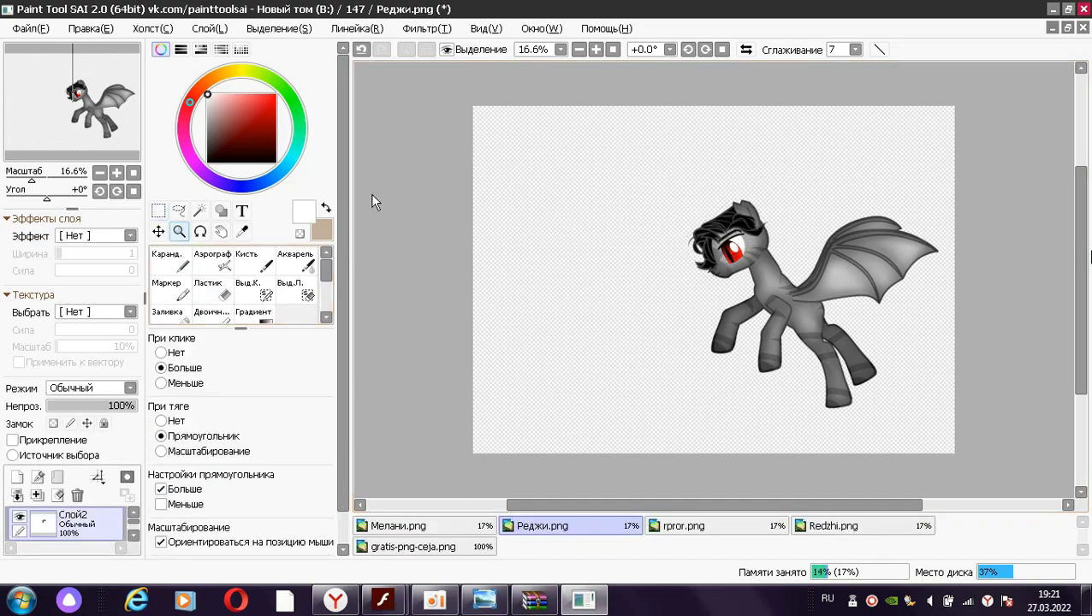
Distort the mane layer by shifting its upper and lower corners so it fits the pony's forehead, and apply it
drag(857, 199, 652, 305)
key(ctrl+t)
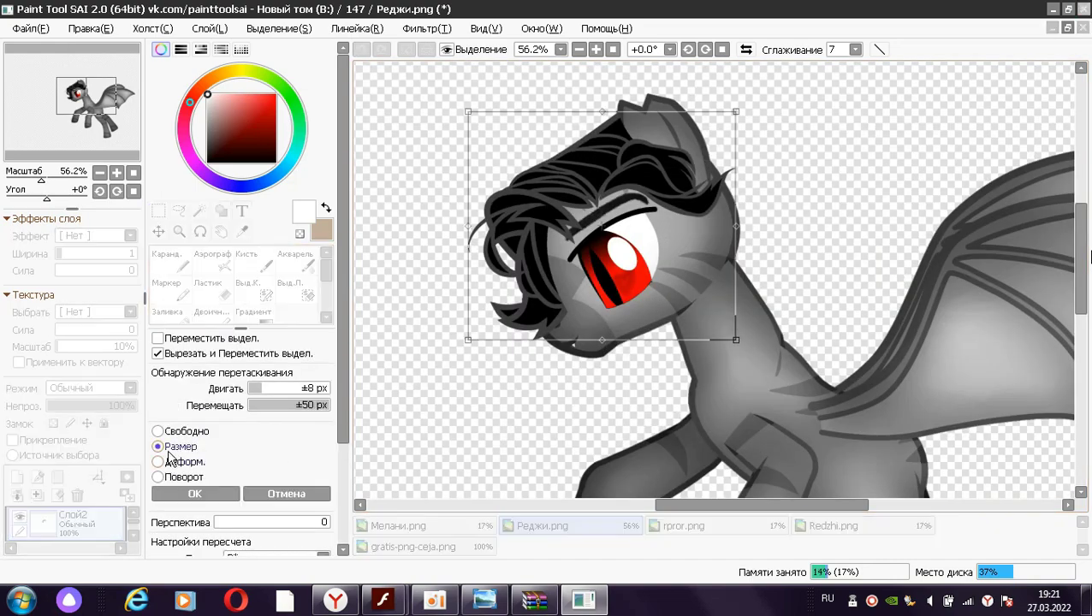
drag(735, 112, 732, 113)
drag(470, 339, 468, 327)
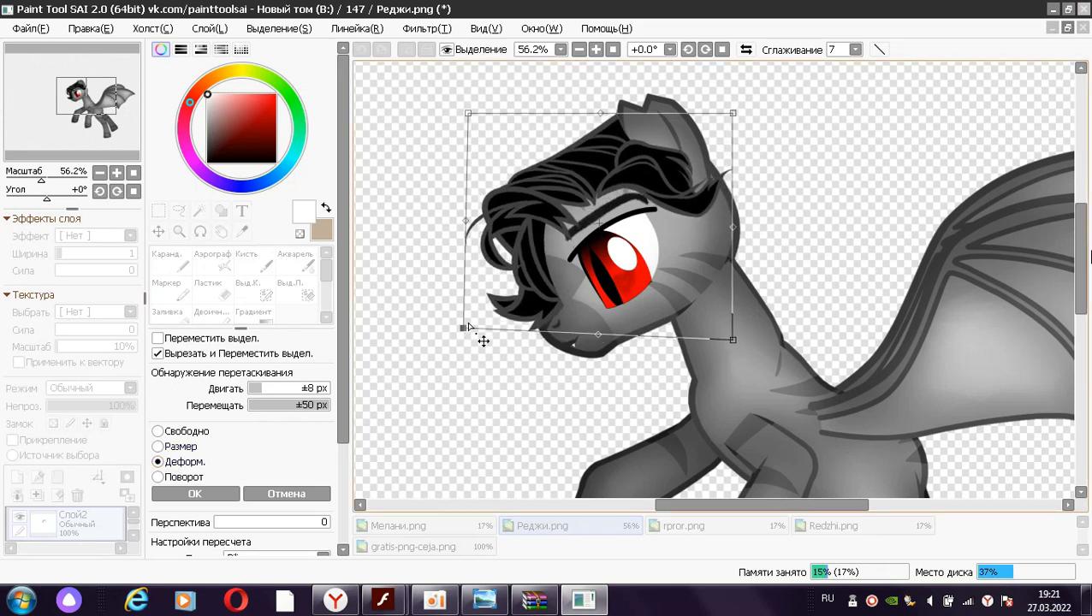
key(Return)
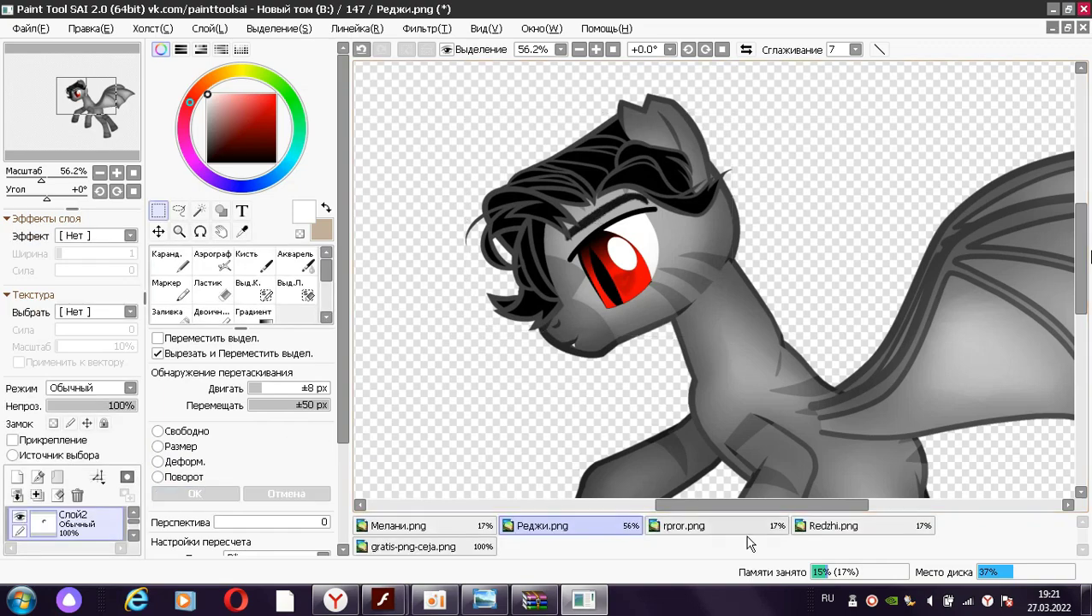
Compare the mane with the head in Redzhi.png and stretch the forelock further outward from the face in Реджи.png with a distort transform
click(854, 526)
click(179, 231)
click(736, 331)
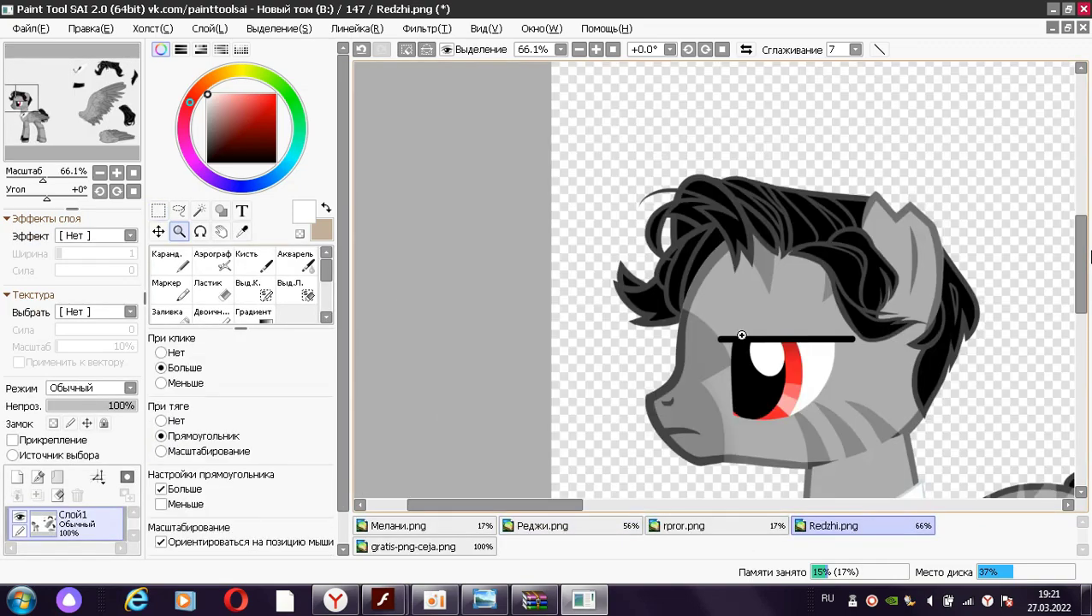
click(580, 525)
click(634, 332)
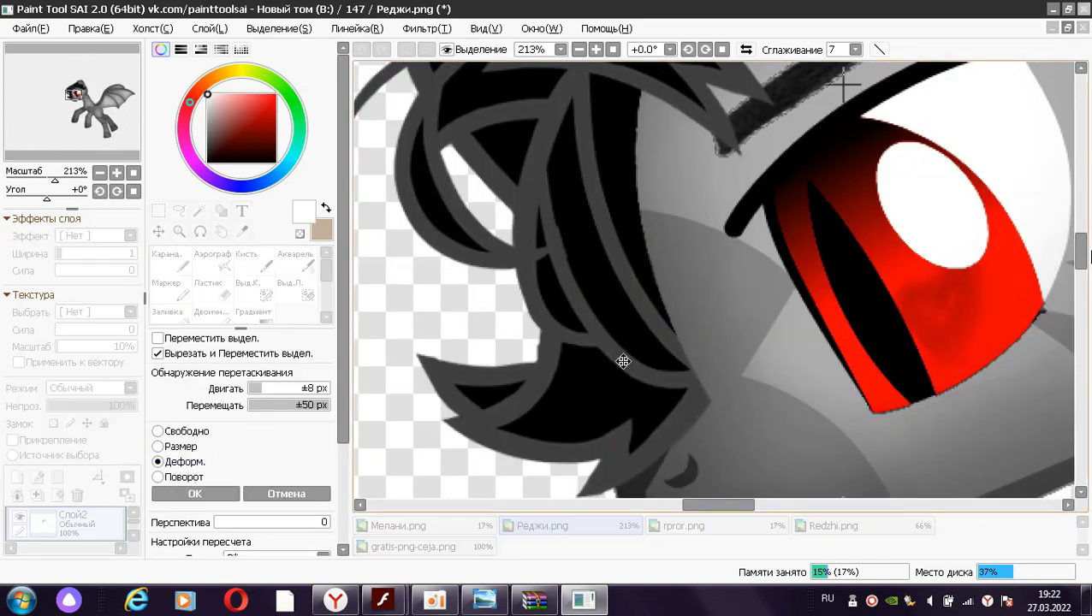
key(Home)
drag(651, 180, 770, 291)
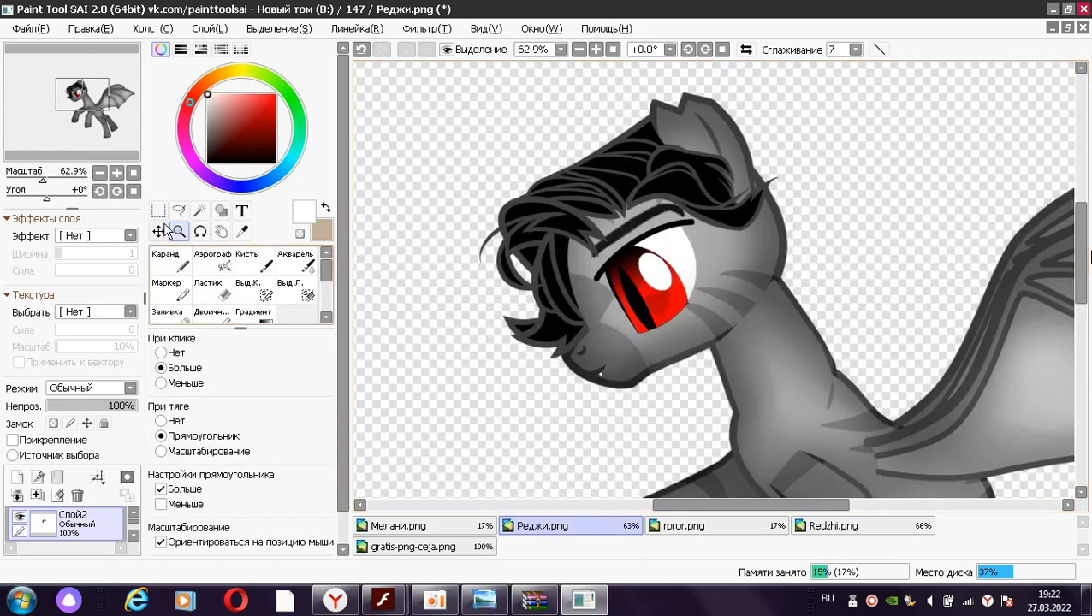
key(ctrl+t)
drag(478, 358, 453, 354)
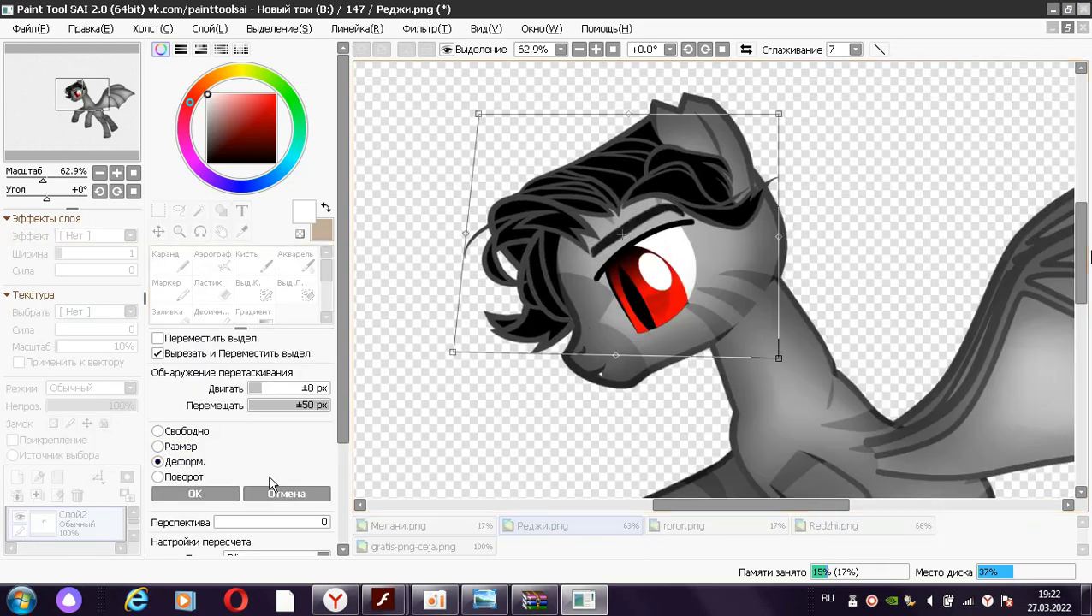
click(274, 493)
Select the small separate black back-hair piece in Redzhi.png with the magic wand and copy it
click(835, 525)
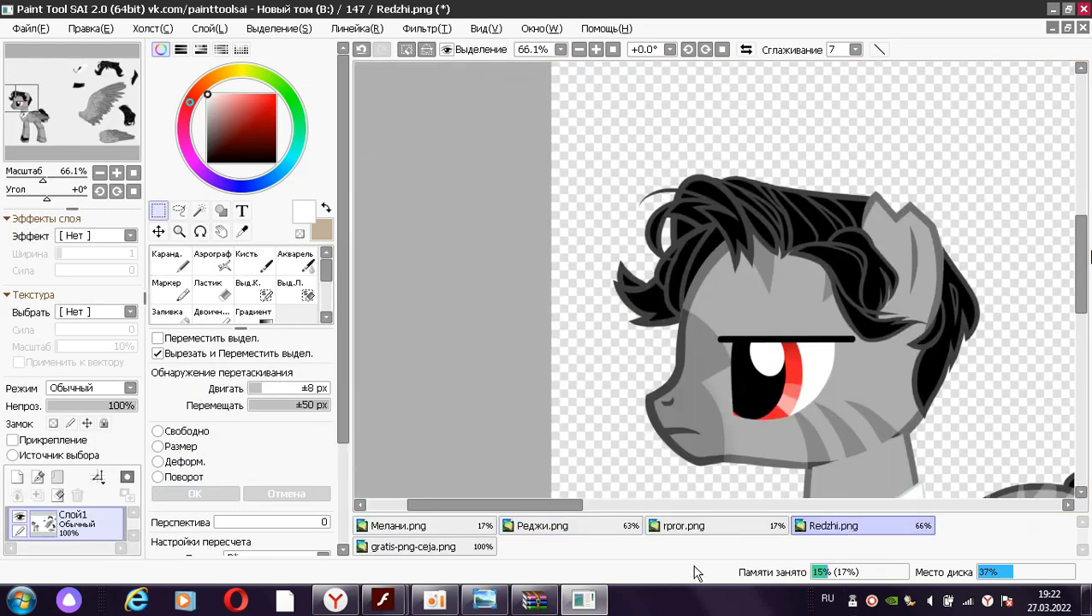
drag(497, 505, 753, 505)
key(z)
key(Home)
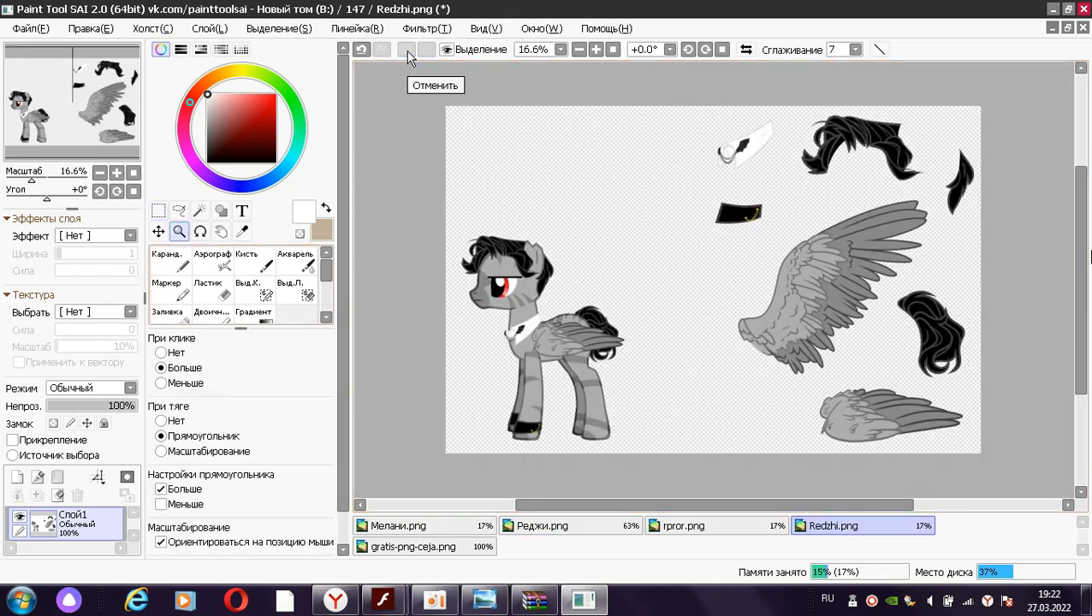
click(199, 209)
click(960, 180)
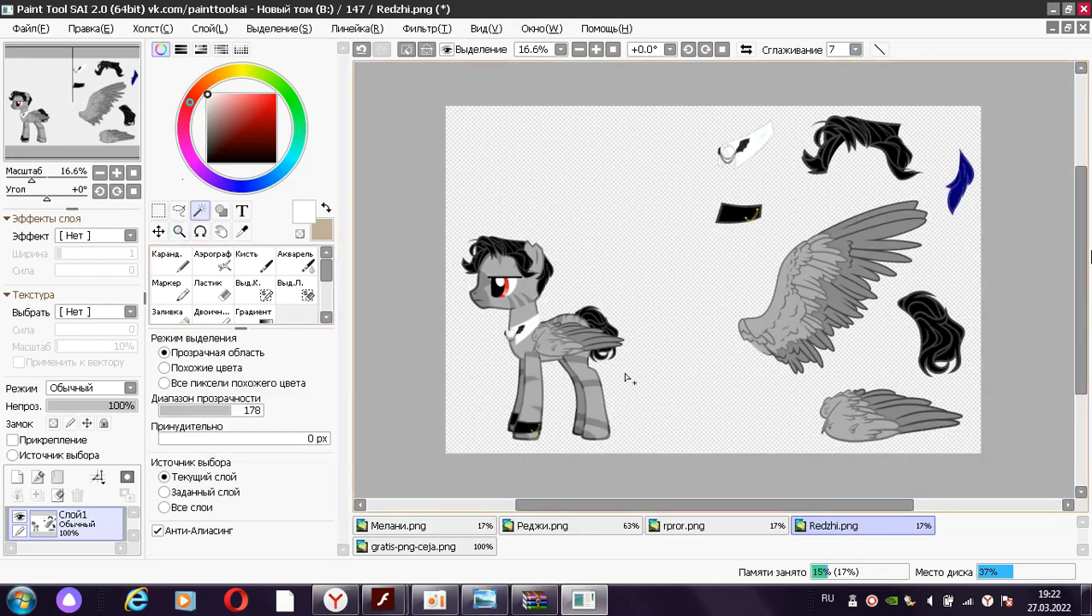
click(91, 28)
click(141, 137)
Paste the copied back-hair piece into Реджи.png as a new layer
click(541, 526)
click(158, 210)
key(Home)
click(91, 29)
click(137, 137)
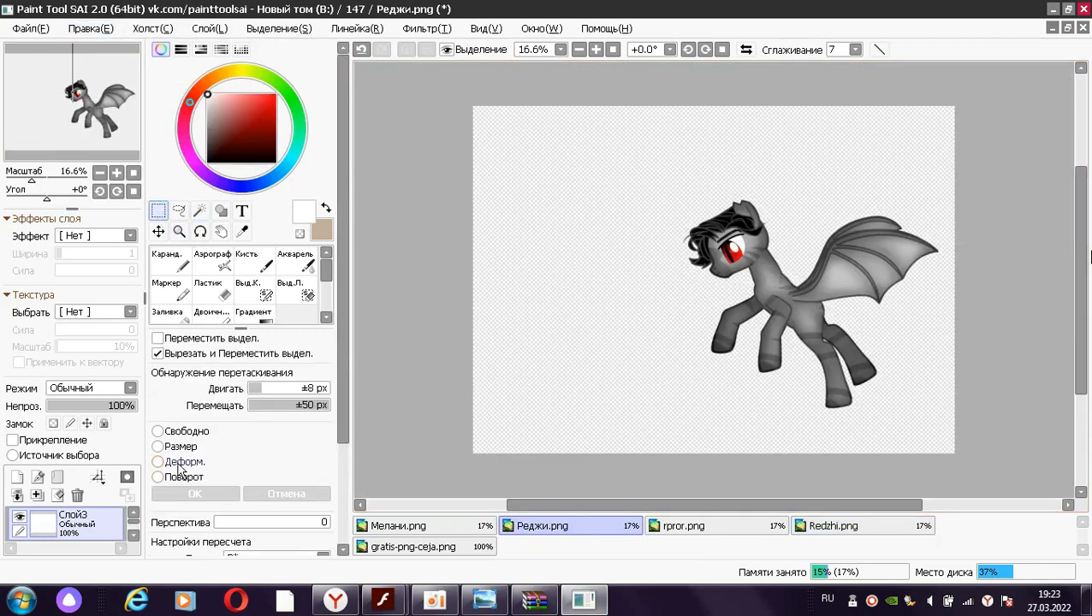
Move, rotate and scale the pasted hair piece to sit at the back of the head behind the ear, and apply it
drag(987, 175, 757, 199)
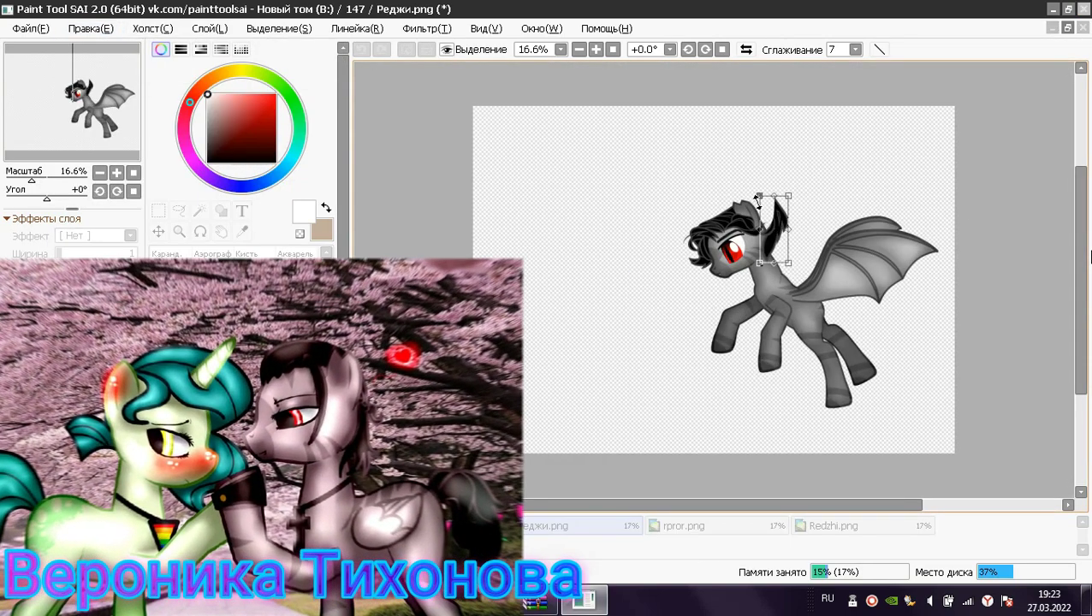
key(Return)
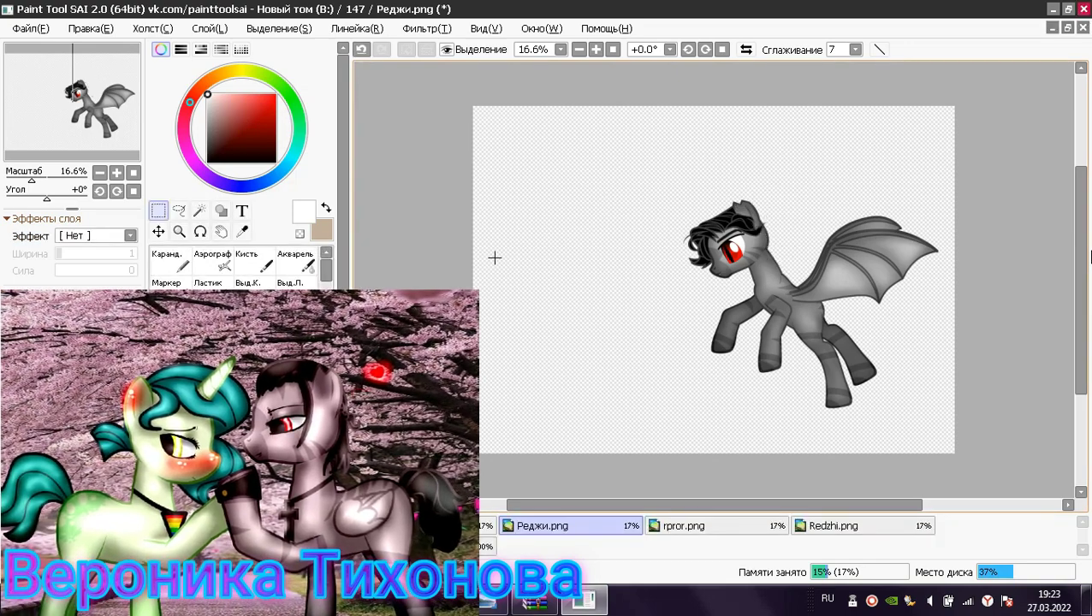
key(ctrl+v)
drag(986, 180, 772, 241)
drag(813, 214, 586, 280)
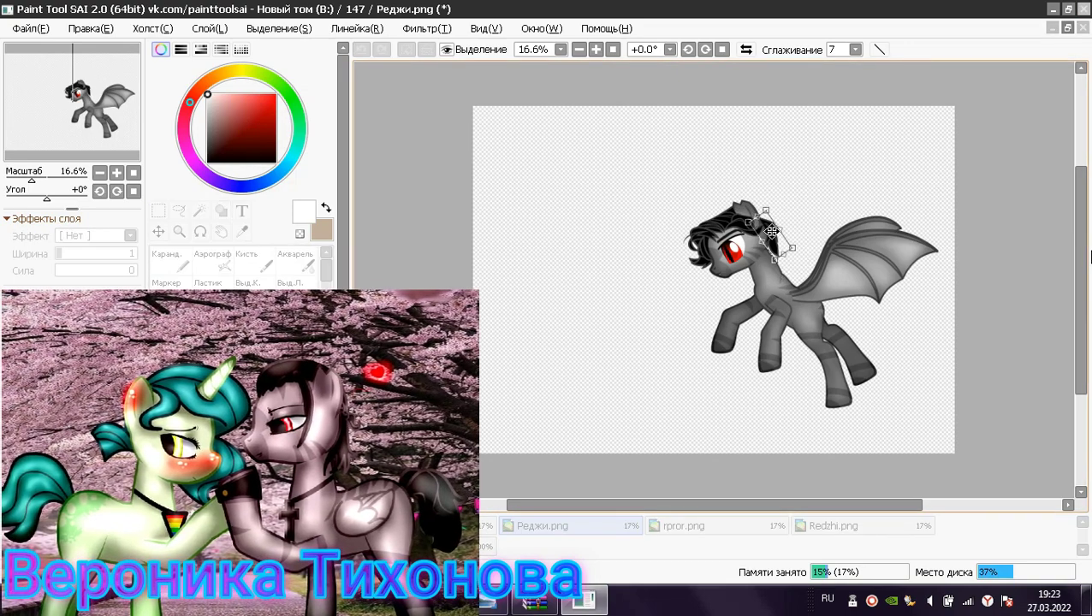
key(Return)
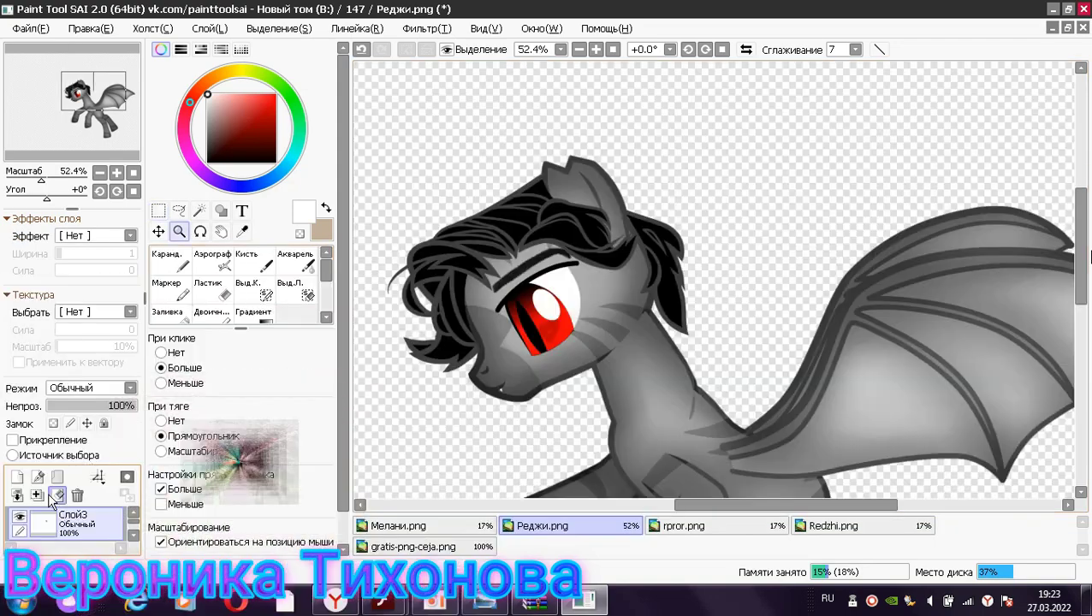
click(181, 446)
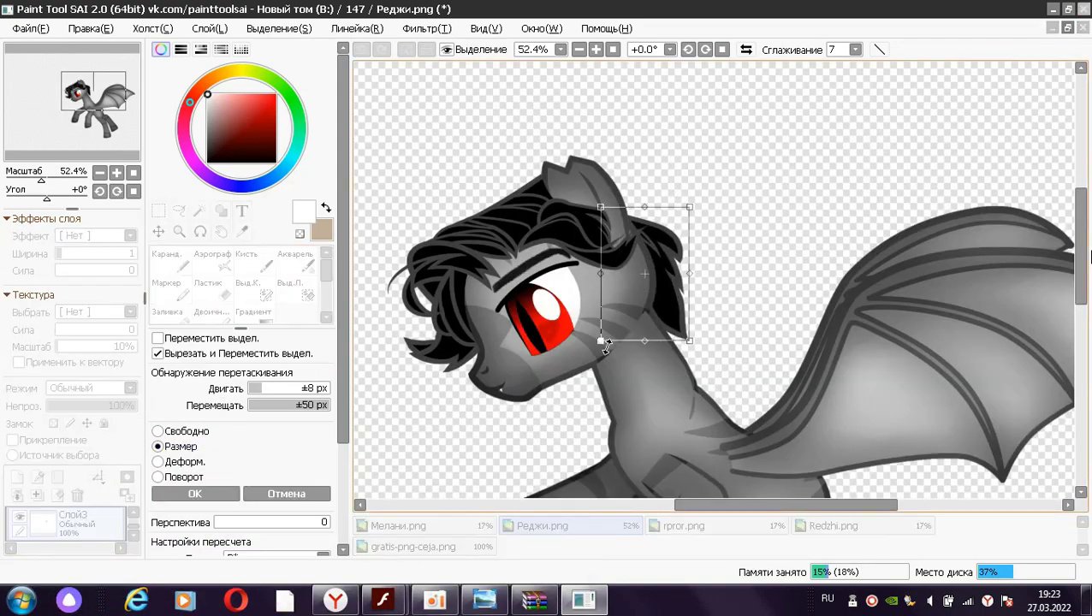
click(206, 494)
Check the hair in Redzhi.png, then erase the back hair covering the pony's ear and head with its layer temporarily set to Screen, and restore Обычный blending
click(827, 526)
click(179, 232)
click(483, 295)
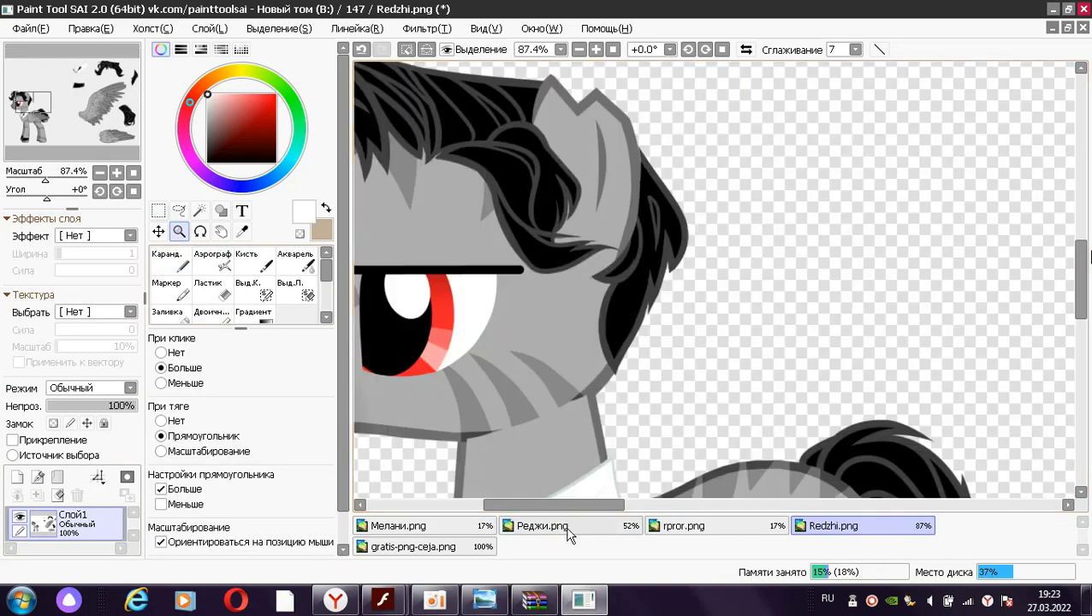
click(568, 525)
click(89, 513)
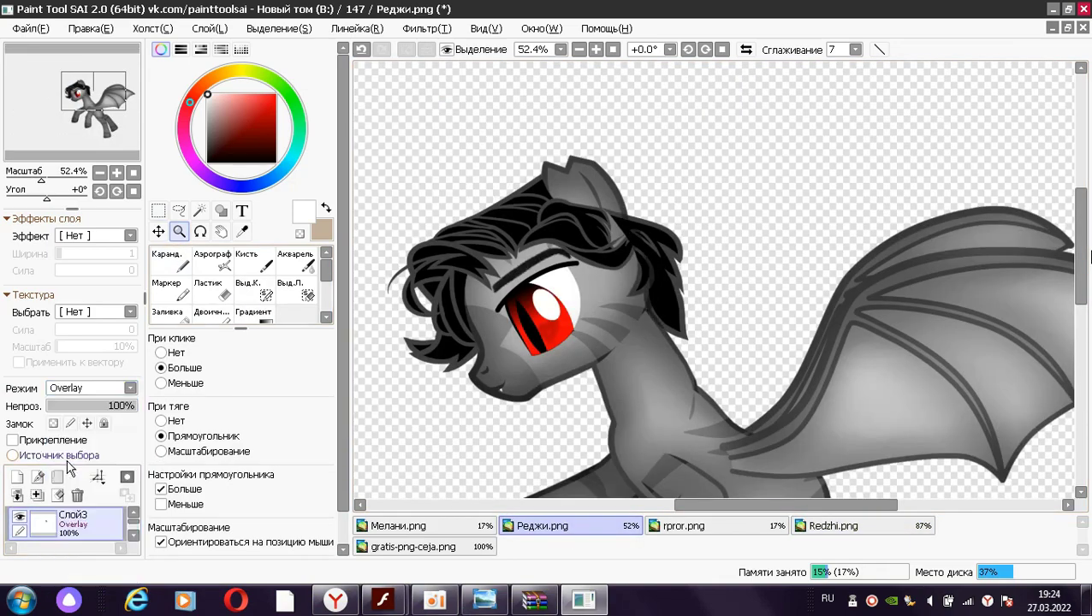
scroll(130, 388, down, 2)
drag(618, 195, 671, 262)
key(e)
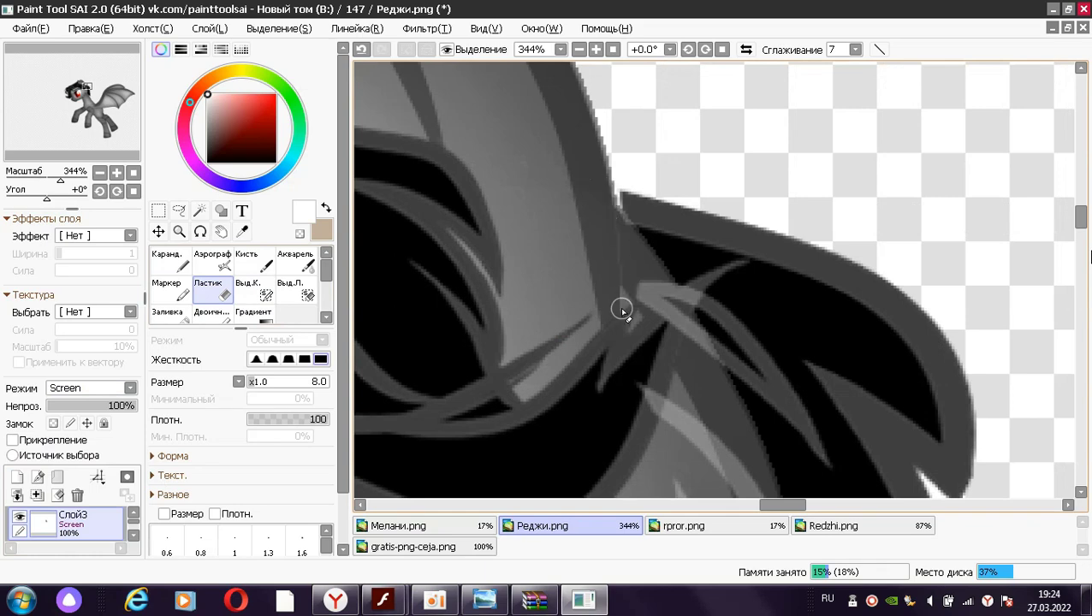
click(90, 388)
click(73, 409)
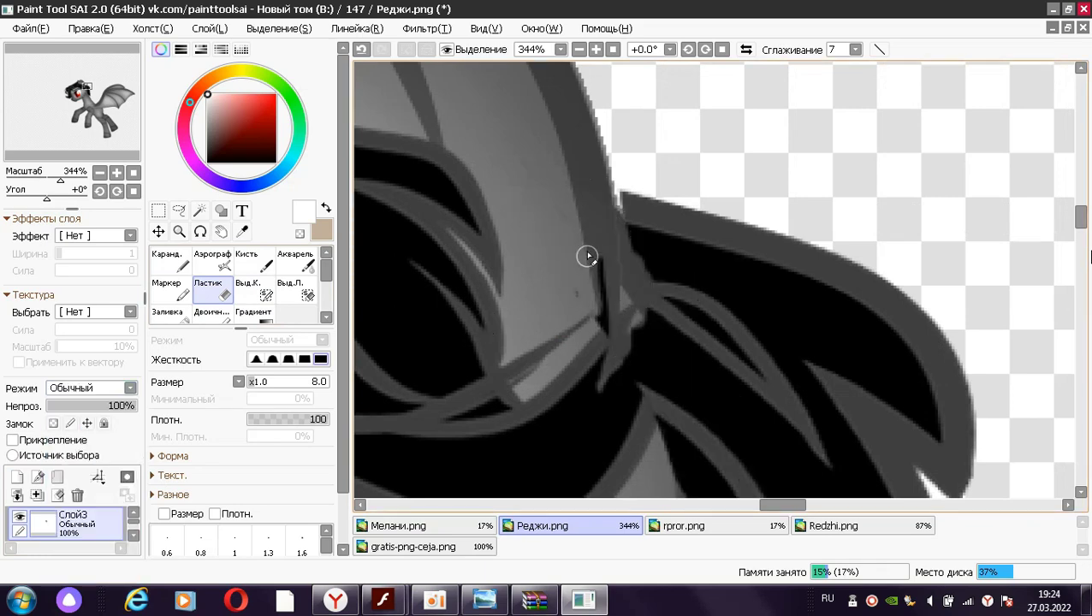
Distort the back-hair layer slightly by its upper edge, apply it and check the whole pony
key(ctrl+t)
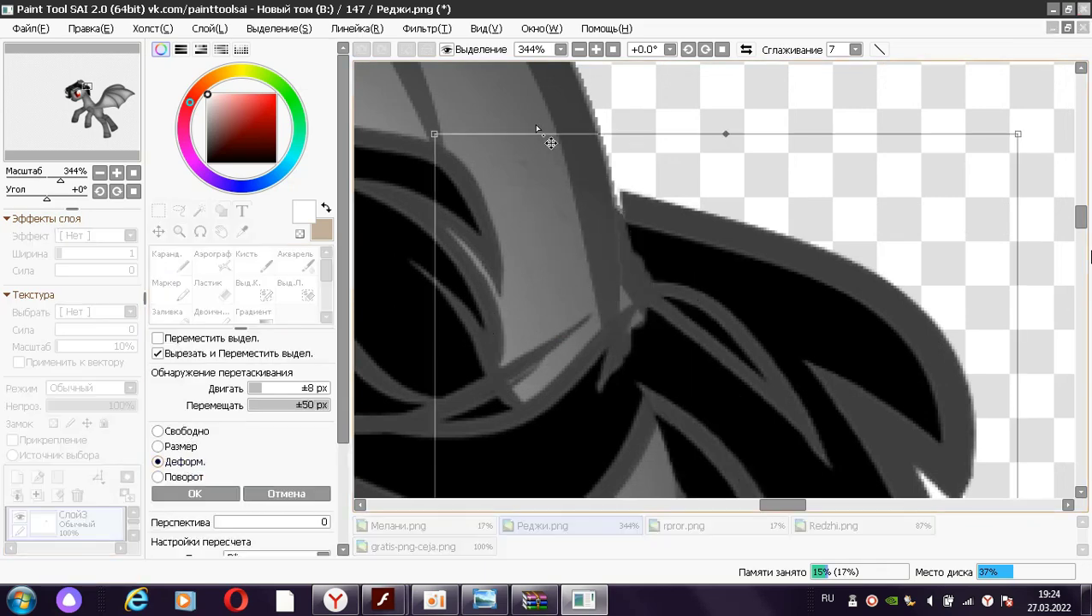
drag(552, 141, 486, 169)
key(Return)
click(178, 231)
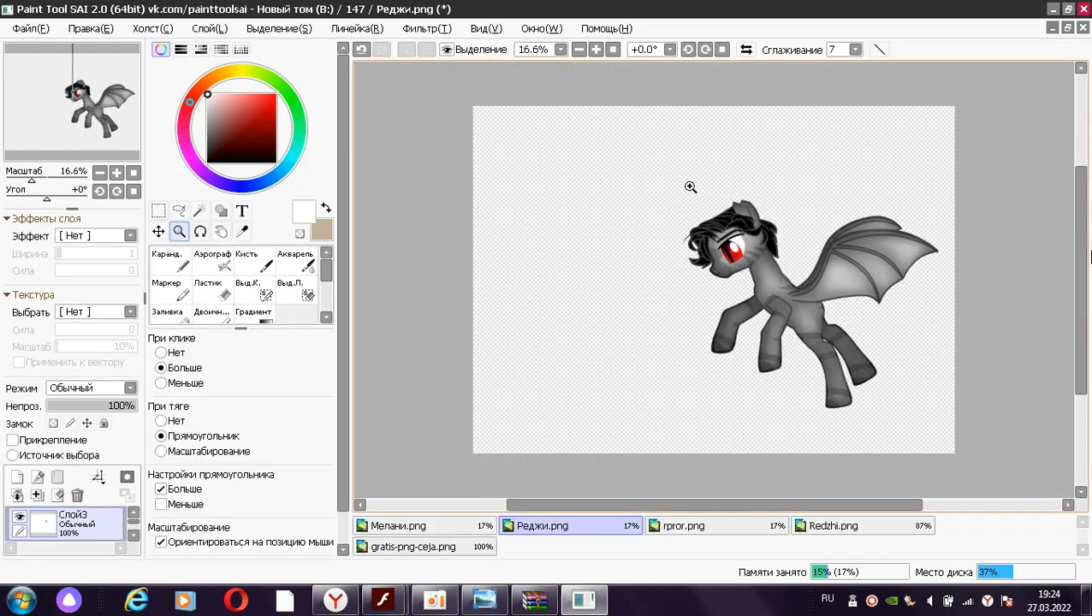
click(837, 283)
right_click(837, 283)
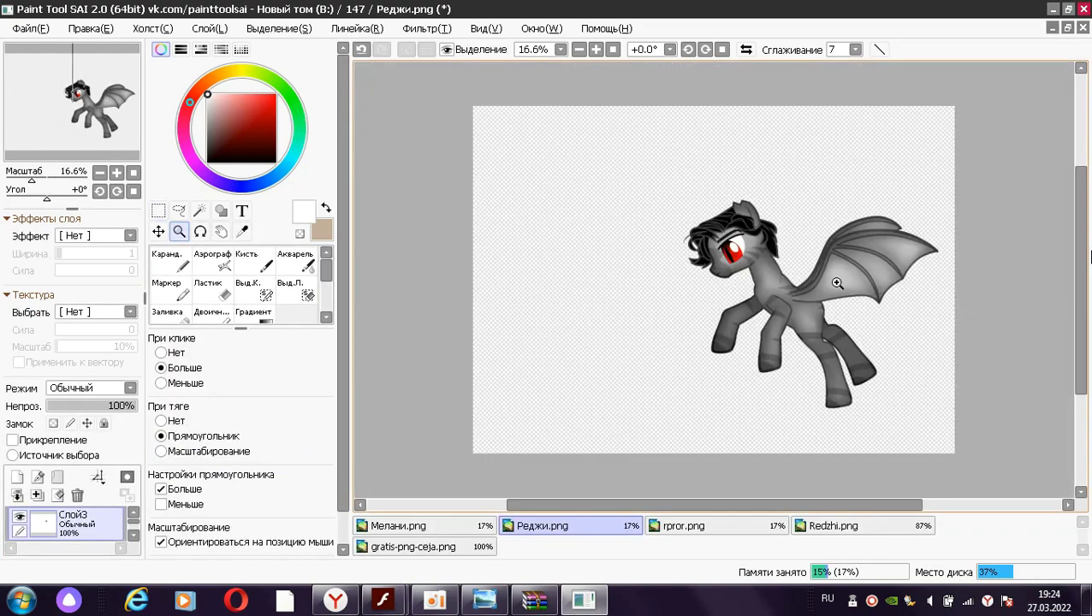
Select the separate black tail in Redzhi.png with the magic wand and copy it
click(794, 527)
click(199, 211)
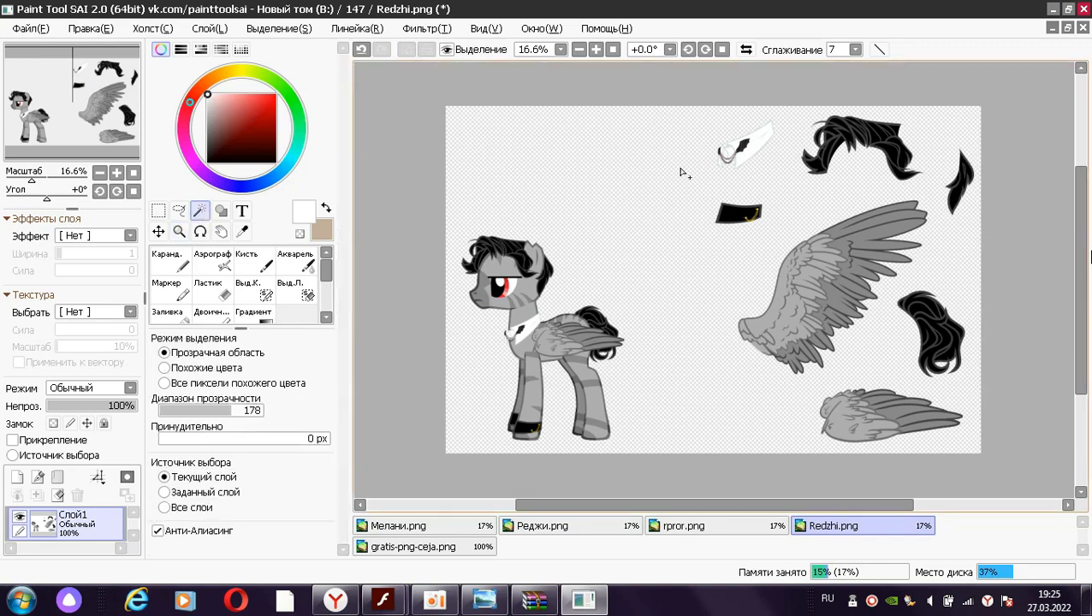
click(931, 333)
click(91, 29)
click(107, 109)
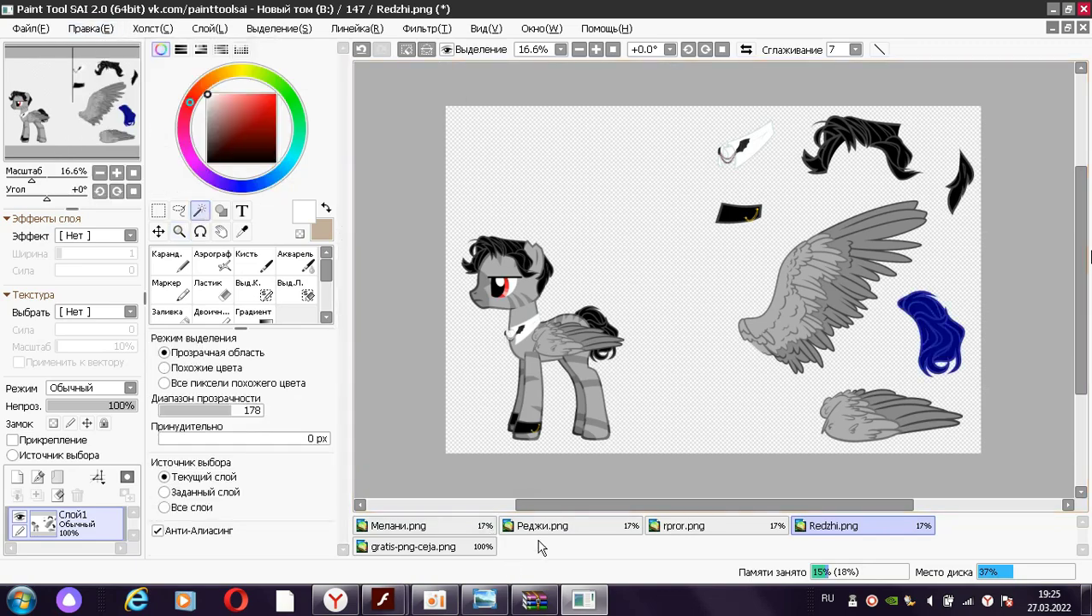
Paste the tail into Реджи.png, scale it down and move it onto the pony's rump below the wing
click(542, 526)
key(ctrl+v)
key(ctrl+t)
drag(954, 334, 843, 326)
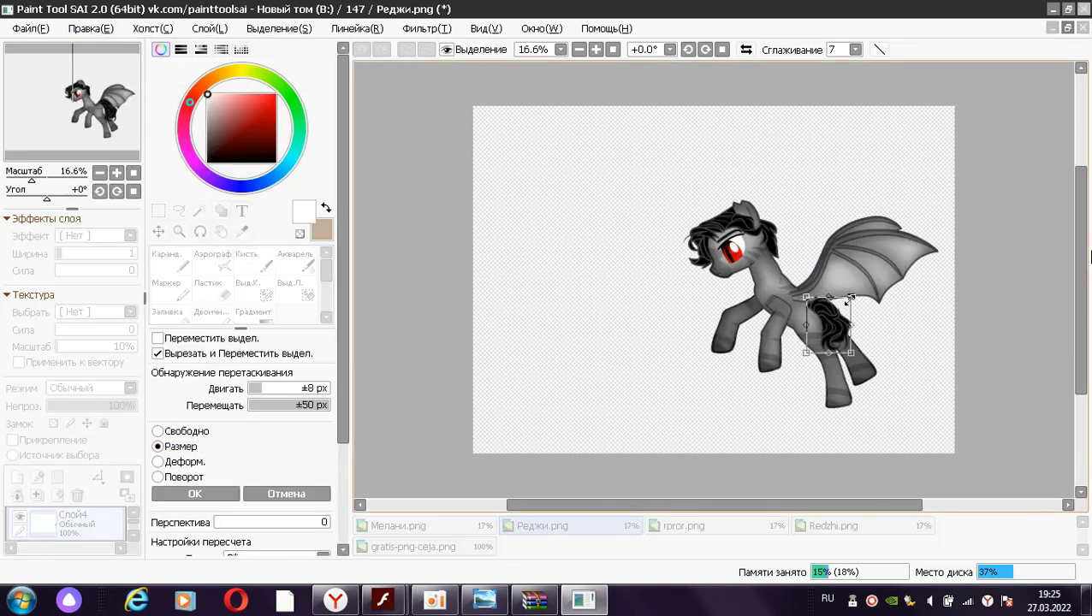
key(Return)
Transform the tail again, shifting and rotating it to hang down along the pony's rump, and apply it
click(179, 232)
drag(771, 274, 950, 384)
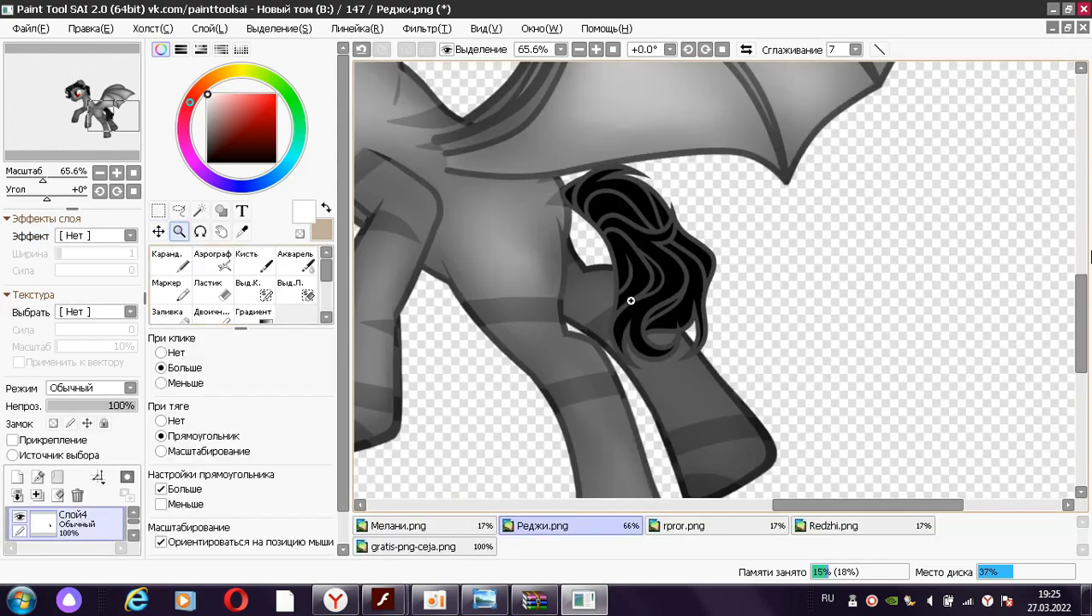
click(159, 211)
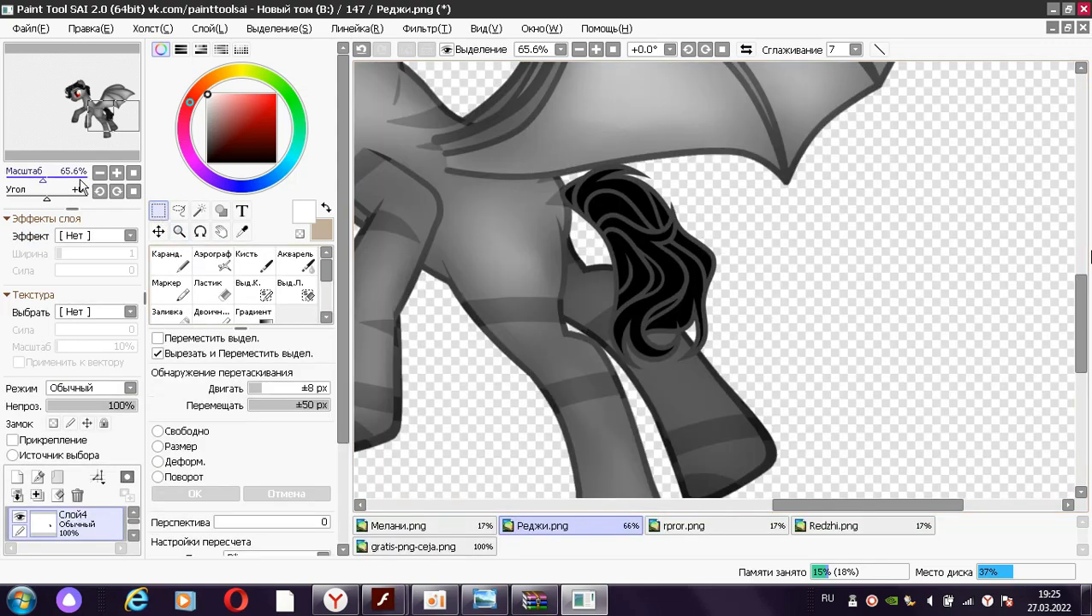
key(ctrl+t)
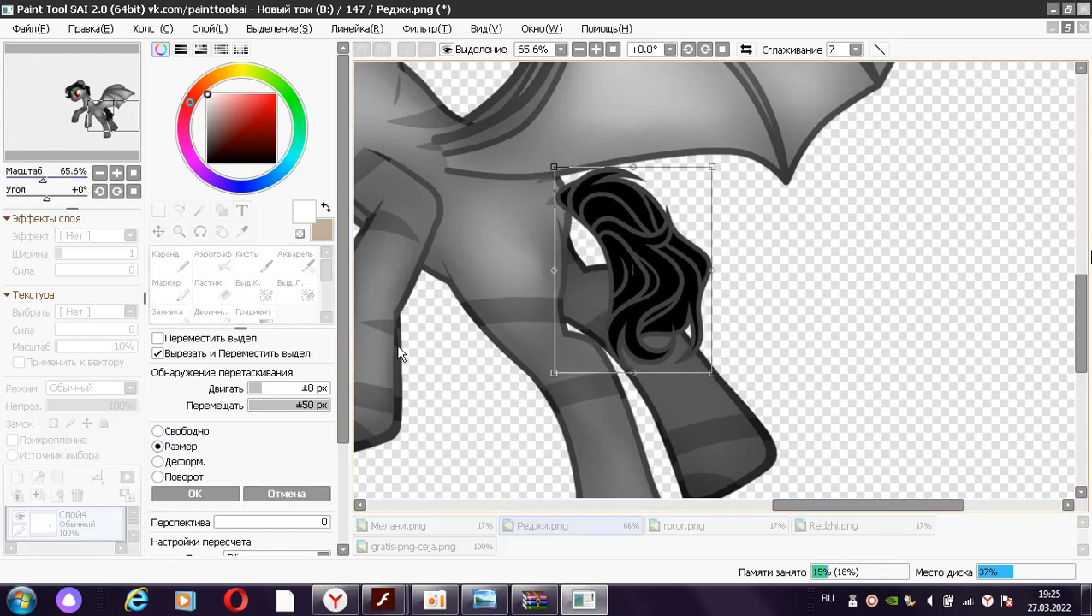
mouse_move(638, 378)
mouse_down()
mouse_move(538, 315)
mouse_move(638, 378)
mouse_up()
click(157, 477)
drag(548, 214, 614, 186)
click(181, 495)
Check the tail in Redzhi.png, then erase the top of the pony's tail where it covers the wing and rump, with its layer temporarily set to Screen
click(828, 525)
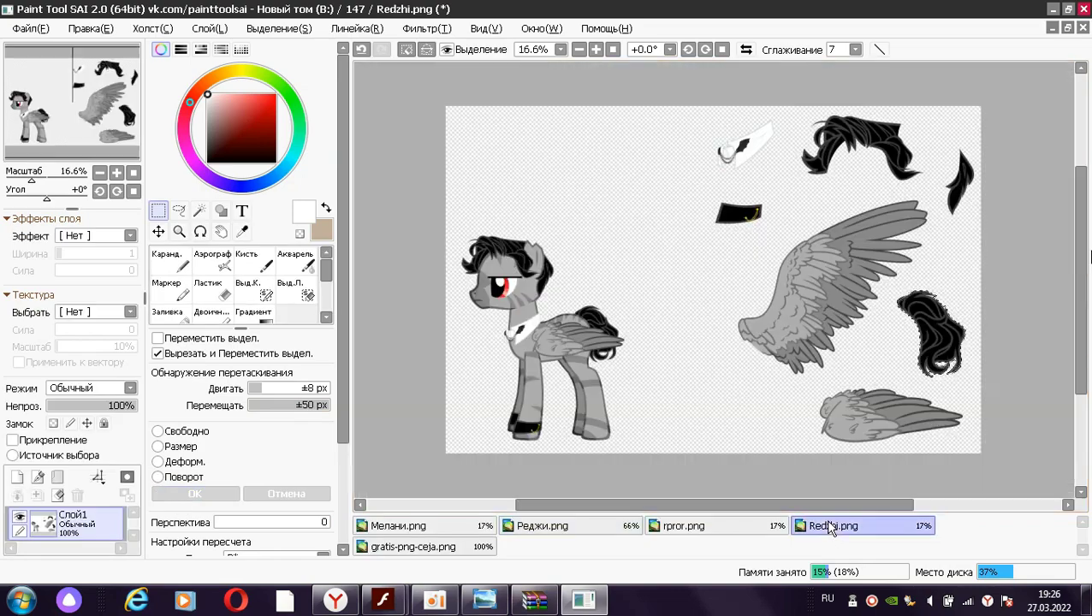
click(179, 231)
drag(572, 272, 673, 398)
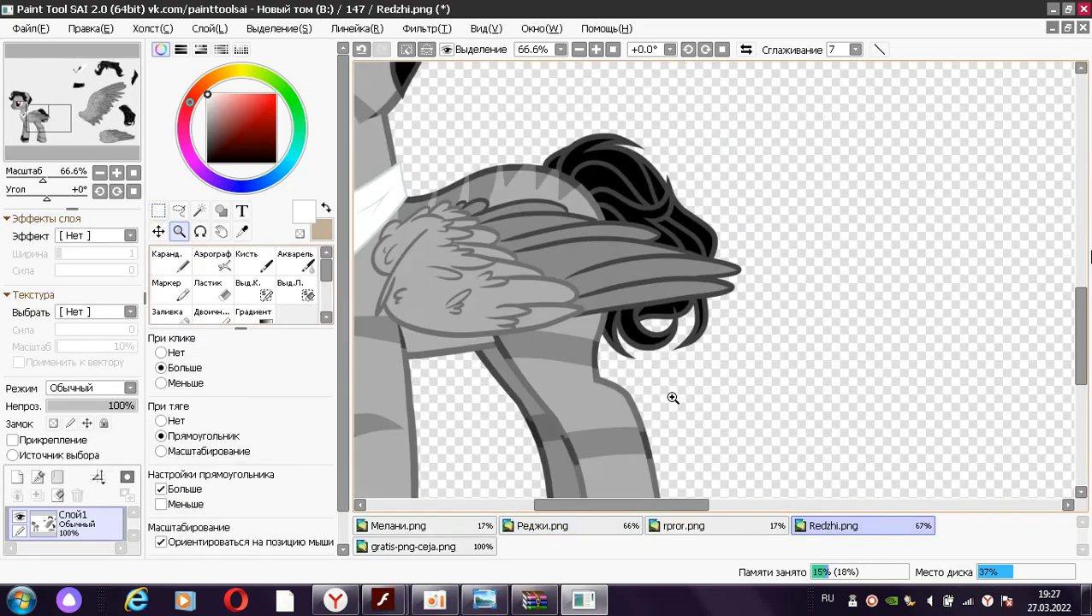
click(540, 525)
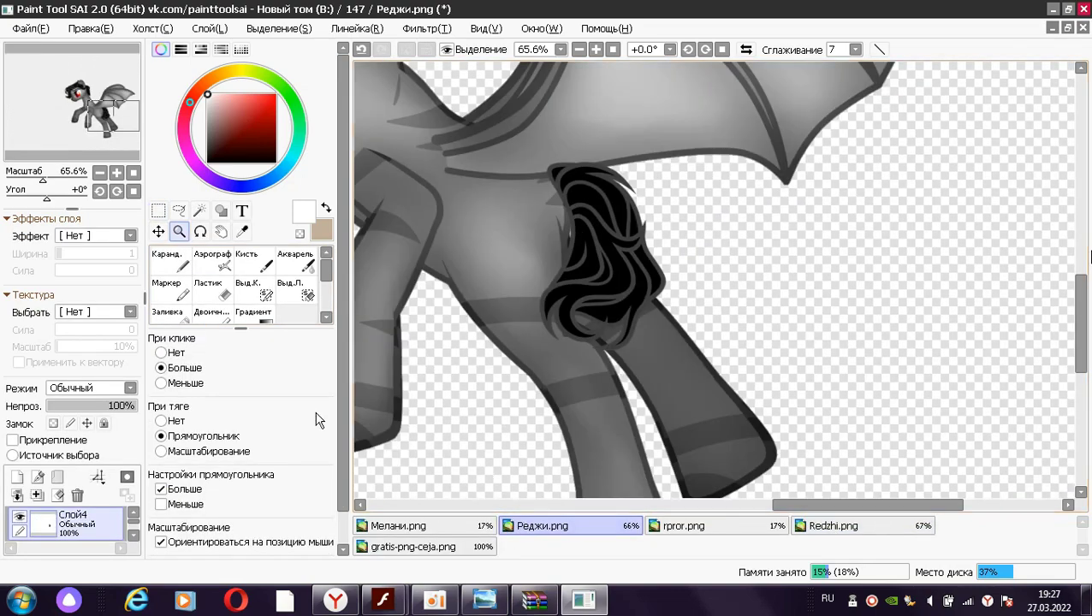
drag(514, 137, 624, 239)
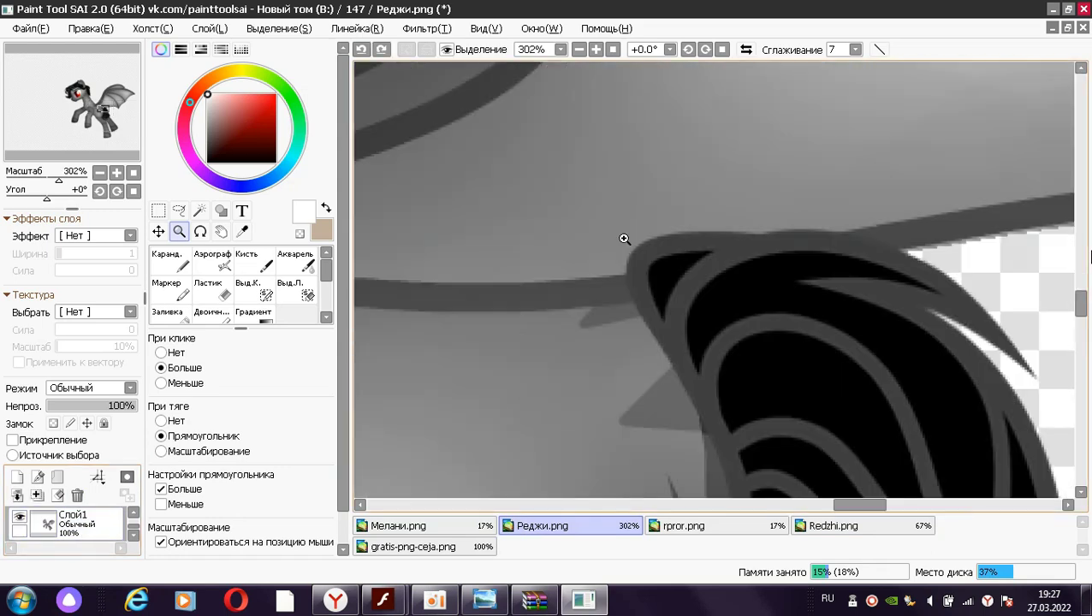
click(126, 388)
click(65, 442)
key(e)
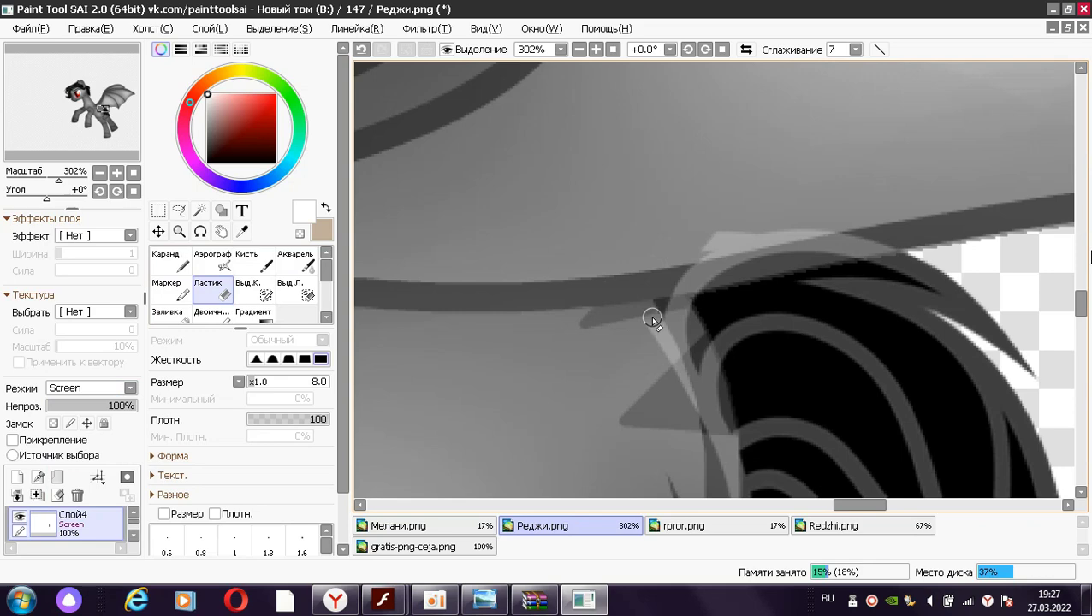
mouse_move(650, 316)
mouse_down()
mouse_move(698, 231)
mouse_move(673, 353)
mouse_move(724, 174)
mouse_move(684, 257)
mouse_move(833, 217)
mouse_move(714, 225)
mouse_move(831, 228)
mouse_move(700, 262)
mouse_up()
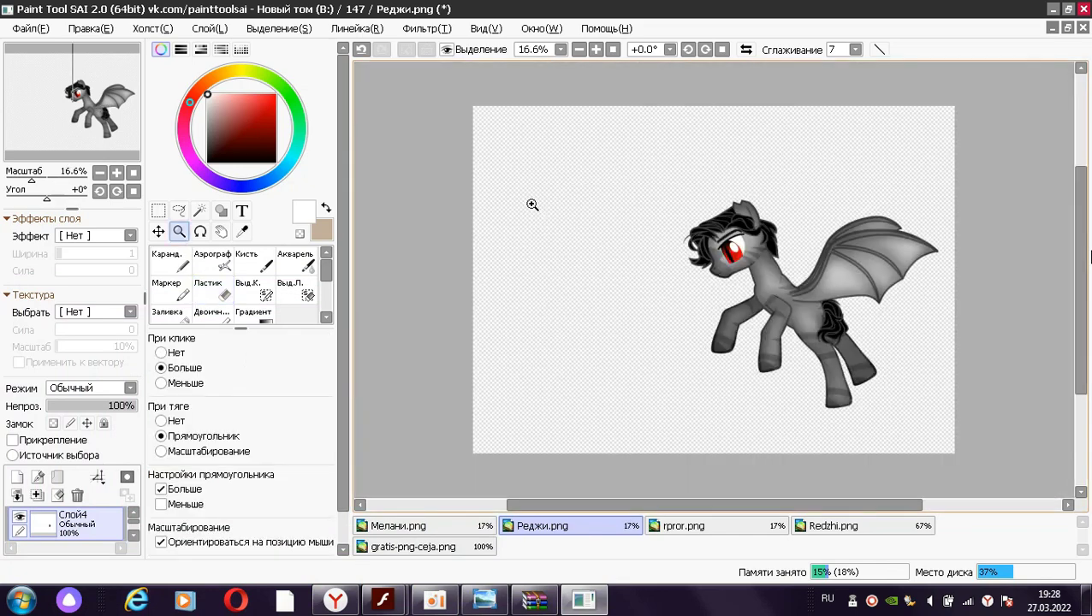
Paint over the small light gap between the tail and the wing with a black 2.0 brush
click(918, 342)
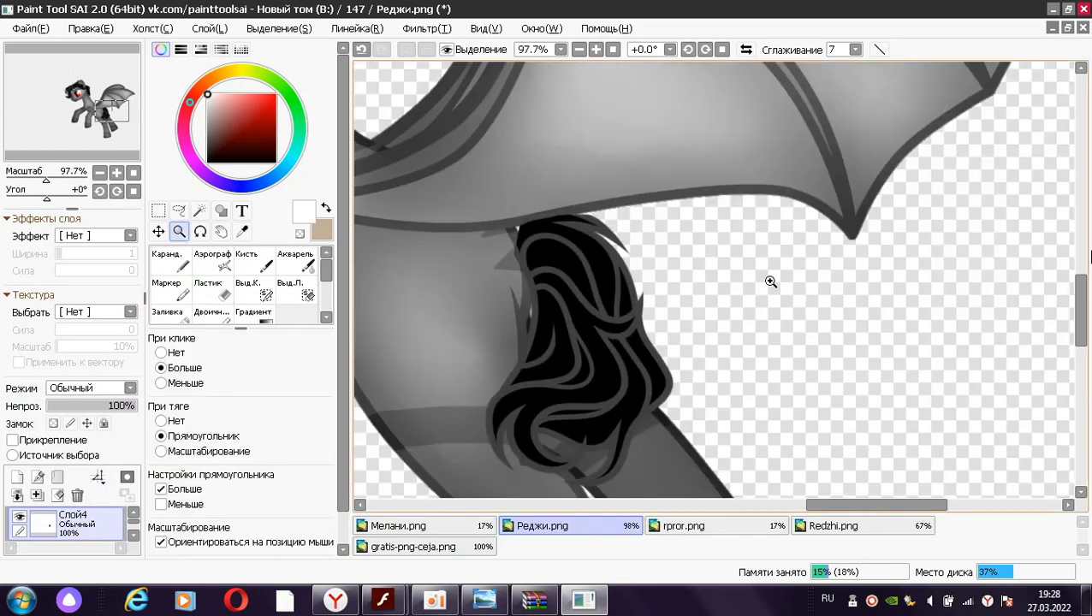
drag(472, 230, 572, 258)
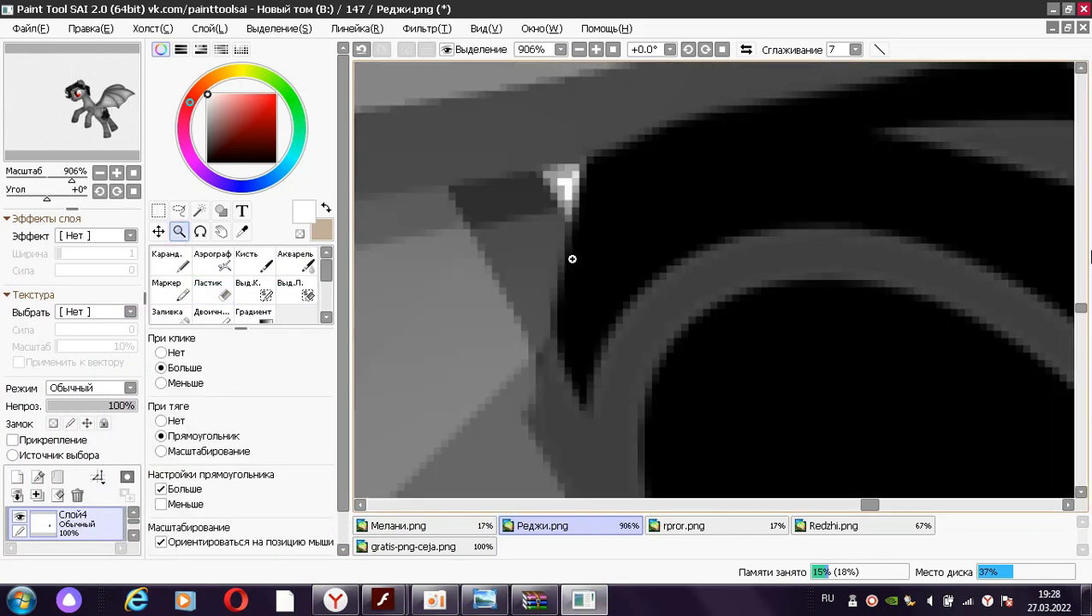
double_click(241, 231)
click(624, 247)
click(257, 259)
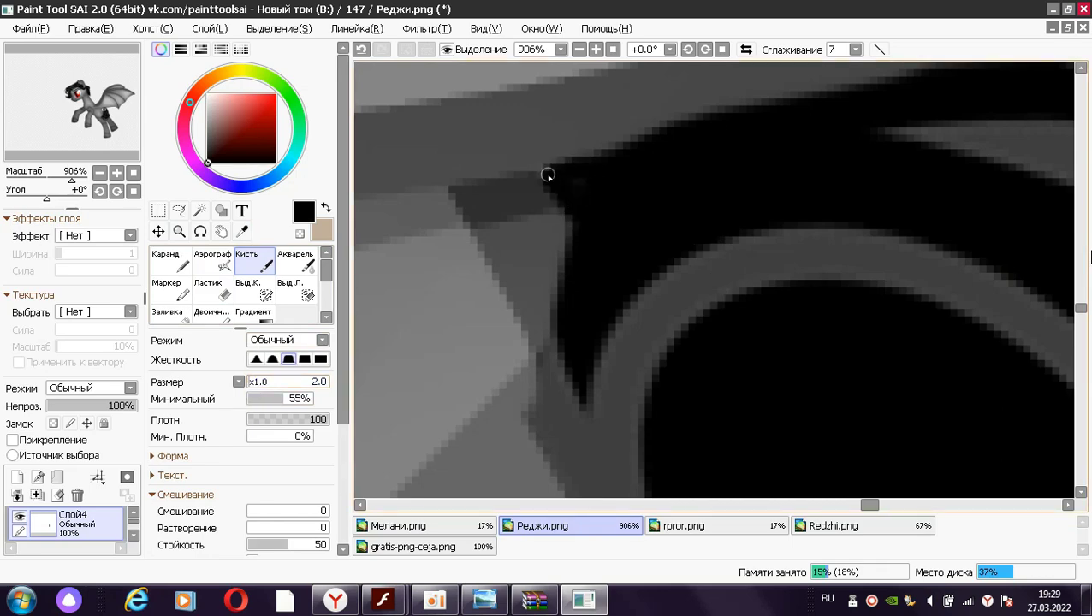
Select the black cuff with the gold chain in Redzhi.png with the magic wand and copy it
click(179, 231)
key(ctrl+0)
drag(705, 214, 942, 377)
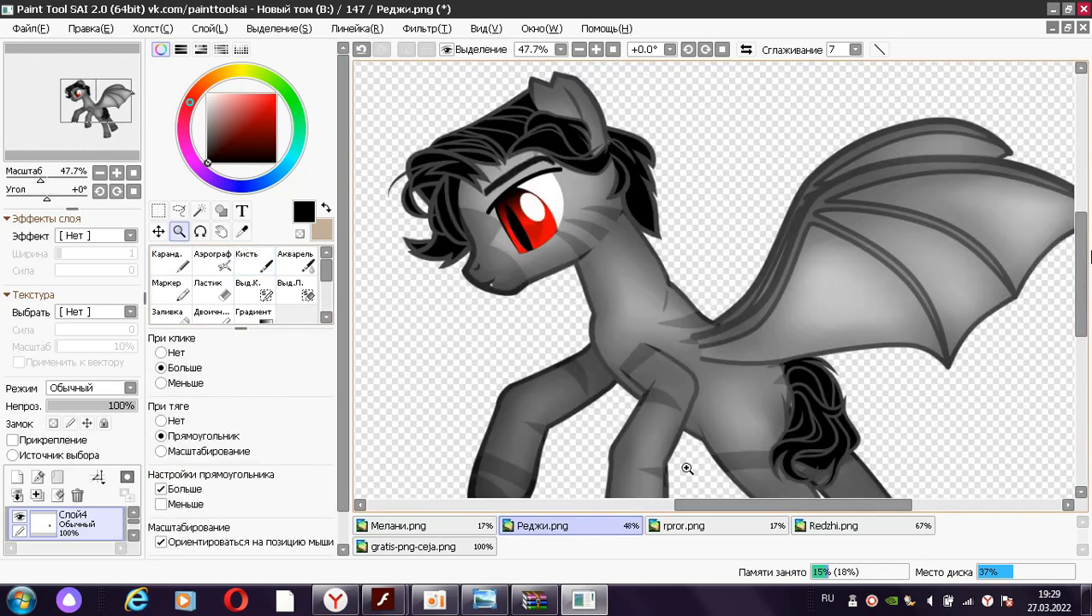
click(833, 526)
drag(597, 438, 822, 256)
click(199, 211)
click(541, 263)
click(91, 28)
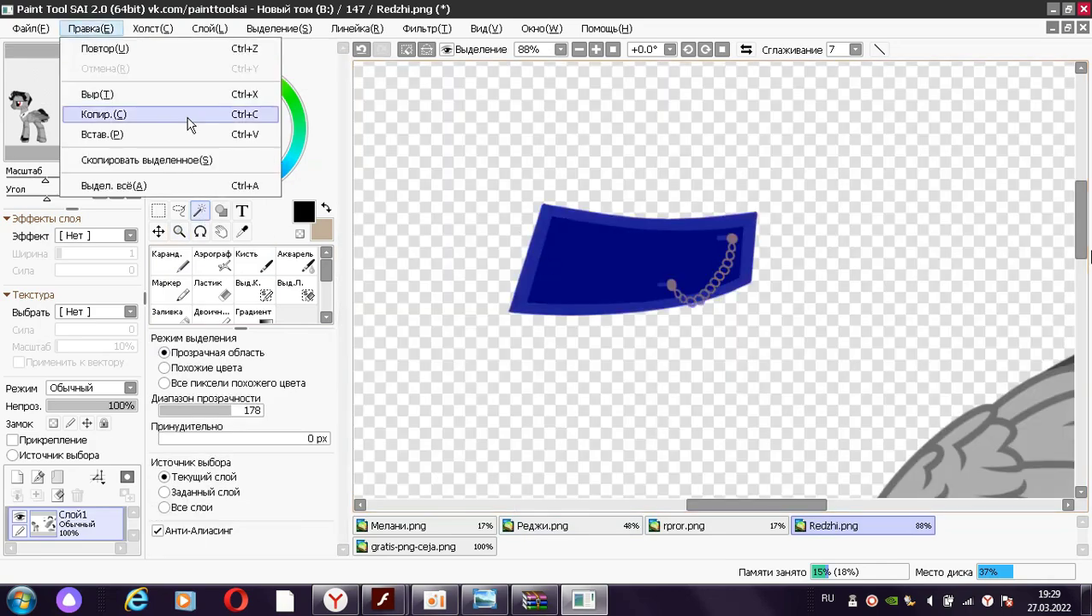
click(122, 112)
click(542, 525)
scroll(715, 283, down, 5)
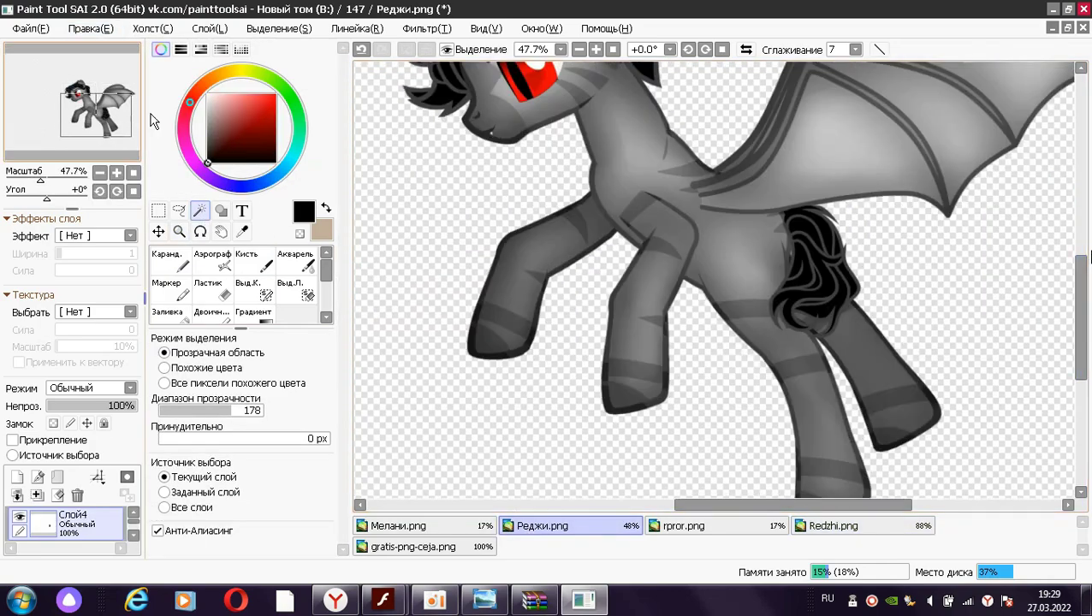
click(91, 28)
click(122, 128)
click(179, 231)
key(ctrl+0)
Copy the selected cuff from Redzhi.png again and paste it into Реджи.png
click(864, 531)
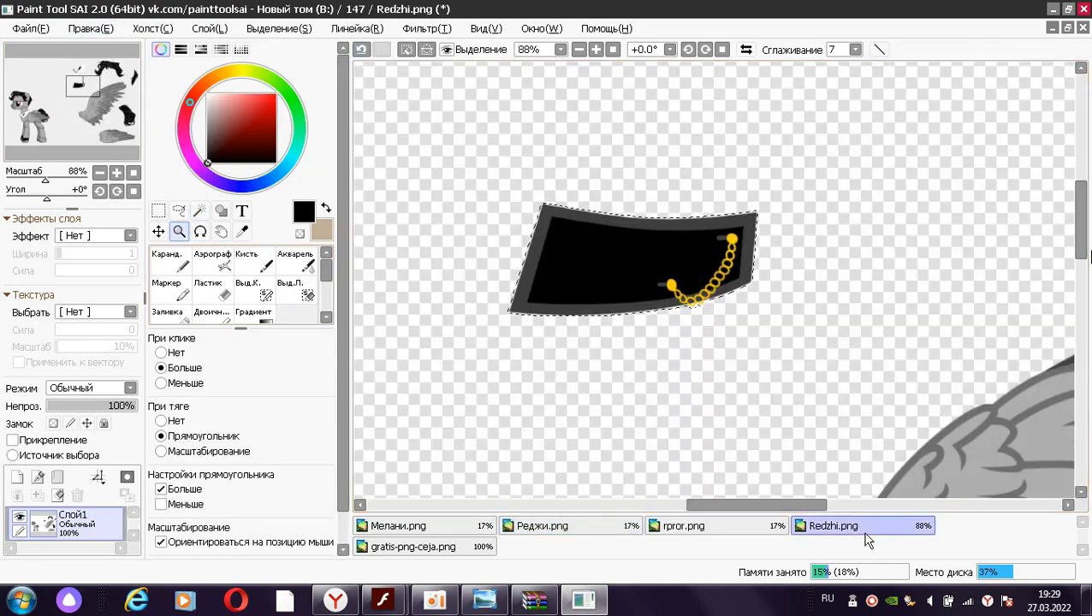
click(200, 210)
click(91, 29)
click(122, 112)
click(542, 525)
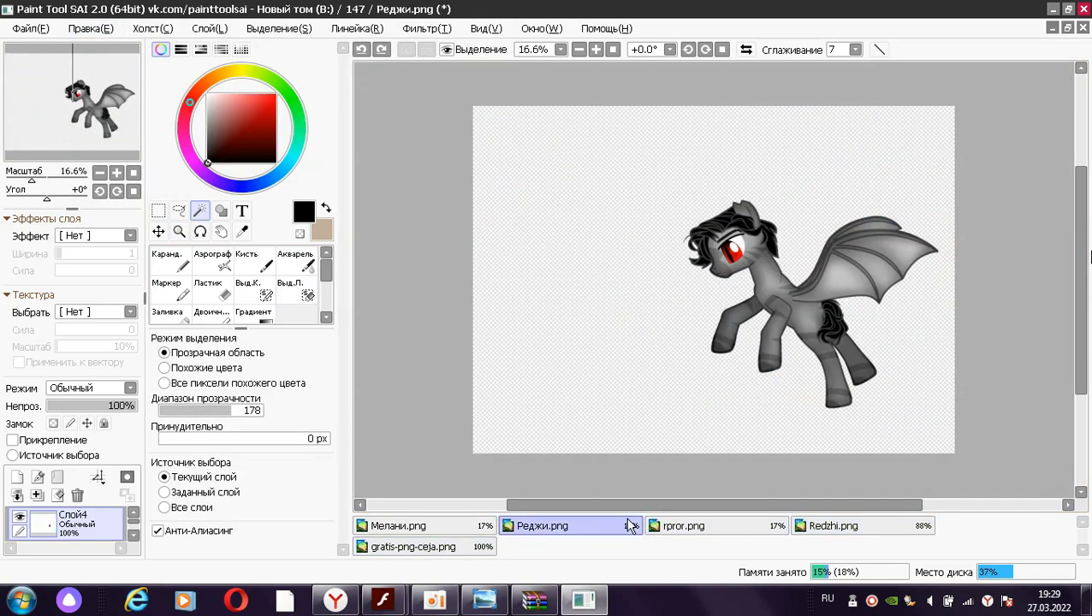
click(179, 231)
drag(706, 311, 828, 386)
click(91, 28)
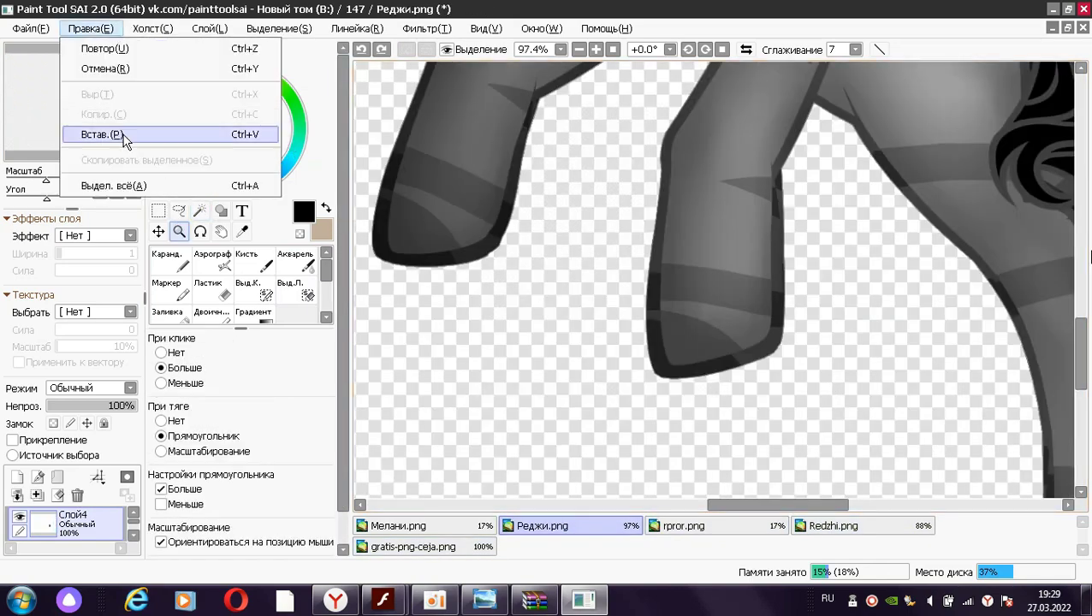
click(94, 135)
right_click(636, 190)
drag(869, 285, 650, 197)
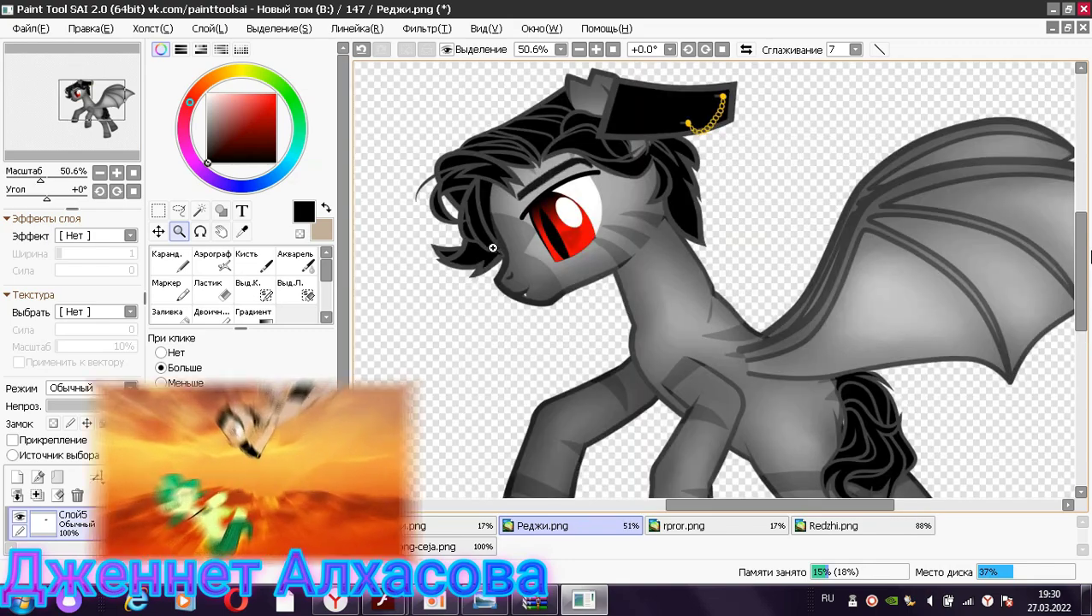
Scale the pasted cuff down and move it onto the hoof end of the pony's outstretched front leg
key(ctrl+t)
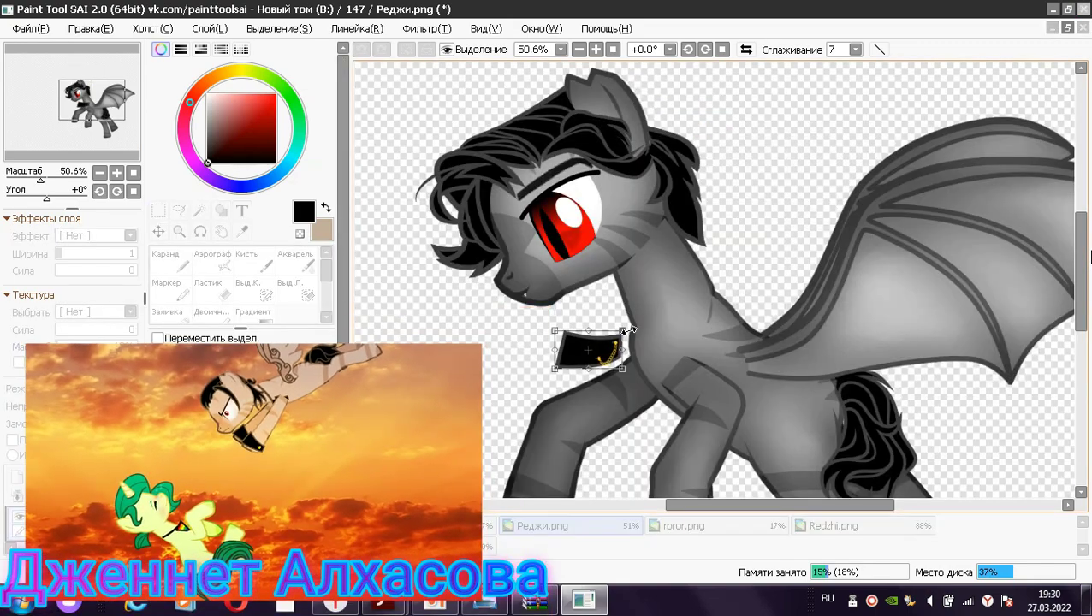
drag(622, 330, 582, 452)
scroll(604, 345, down, 3)
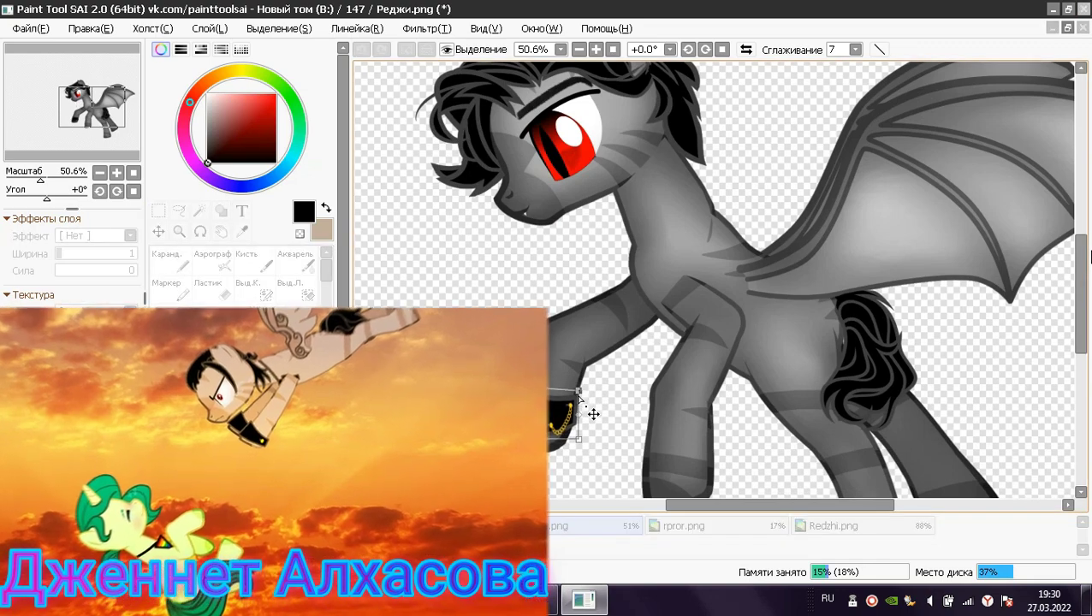
key(Return)
Deform the cuff so its corners and edges fit around the outstretched front leg, and apply the transformation
drag(492, 394, 575, 446)
key(ctrl+t)
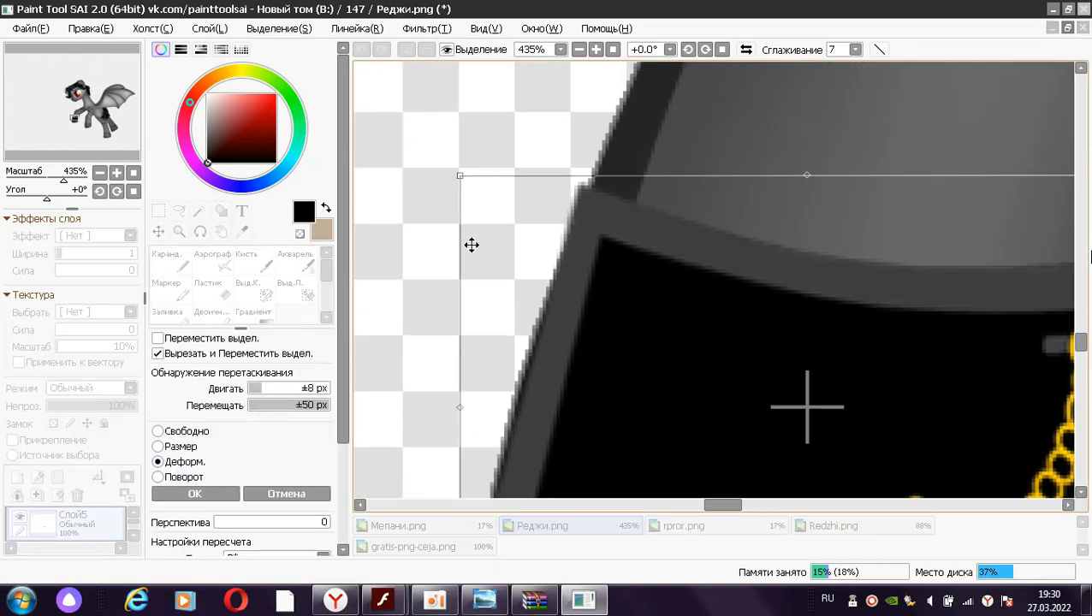
drag(471, 245, 468, 368)
drag(632, 166, 461, 392)
scroll(461, 392, down, 5)
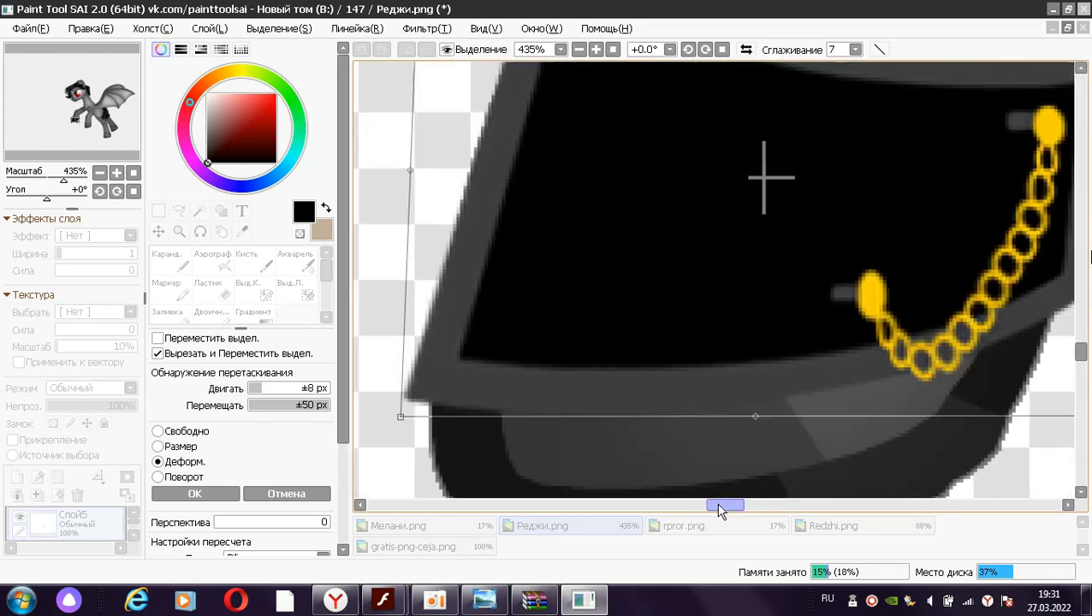
click(194, 494)
Paste a second cuff, scale it down and move it onto the pony's other front leg
click(178, 231)
drag(732, 339, 827, 394)
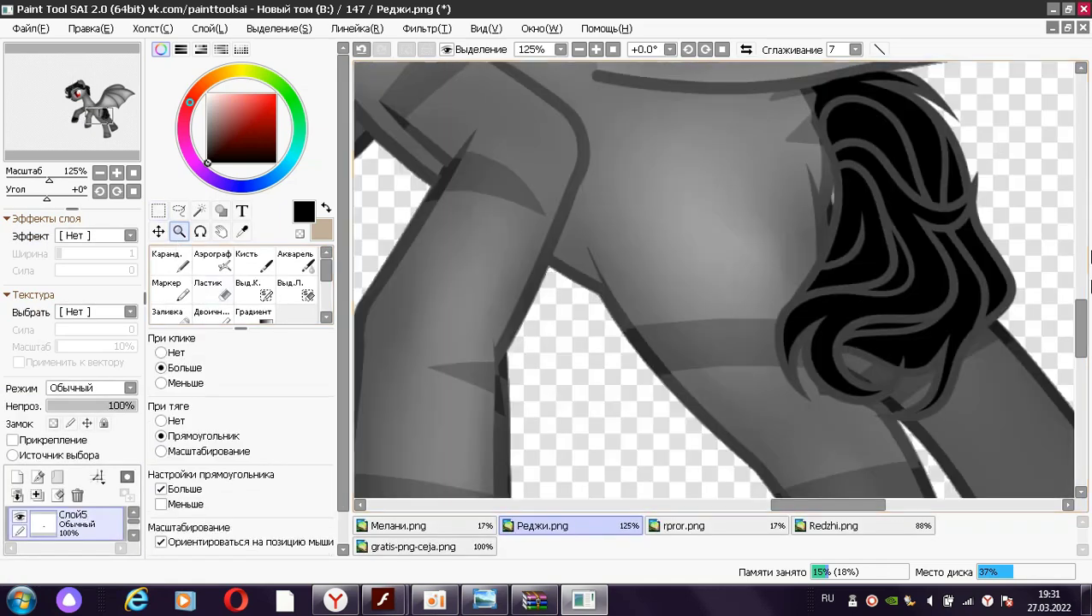
scroll(719, 282, down, 2)
drag(829, 506, 804, 510)
key(ctrl+0)
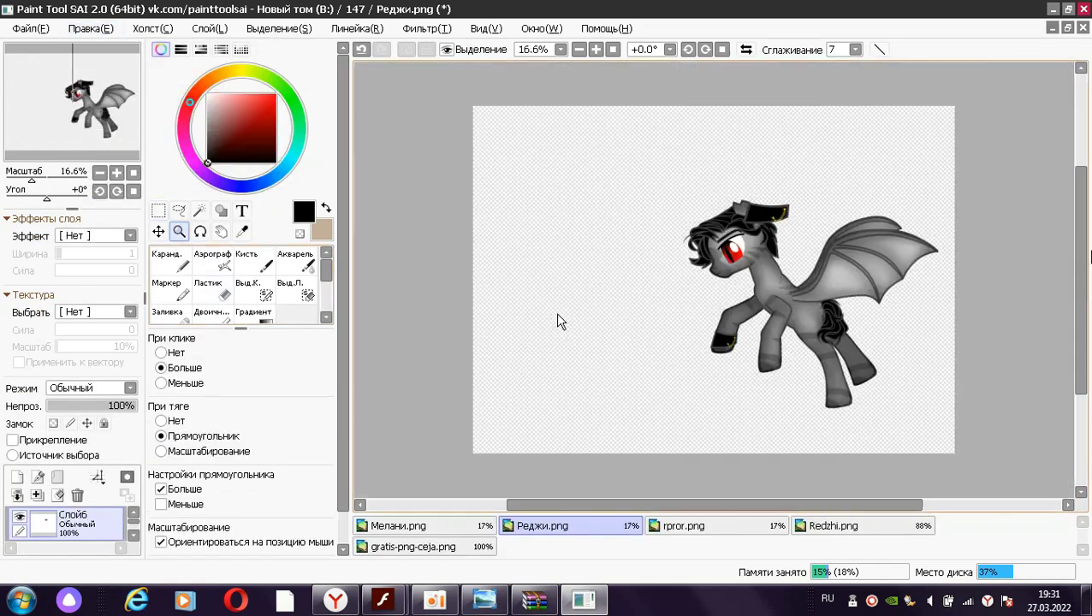
key(ctrl+t)
drag(769, 216, 779, 340)
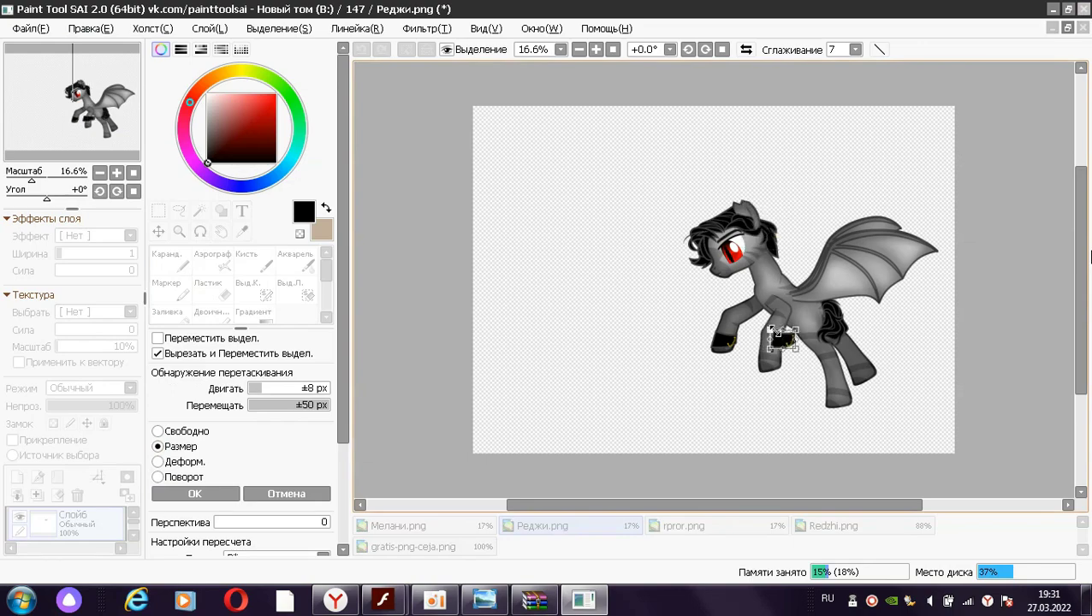
click(227, 495)
Transform the second cuff again, moving it down over the hoof and deforming its corners to fit the leg
drag(704, 302, 836, 385)
key(m)
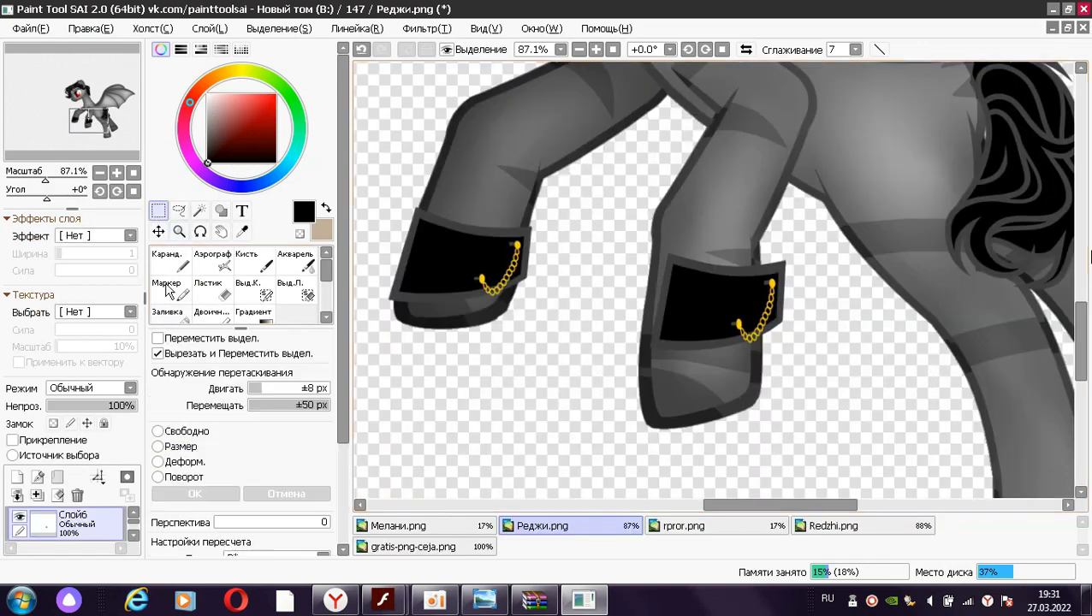
key(ctrl+t)
click(159, 446)
drag(785, 349, 756, 397)
drag(627, 321, 623, 323)
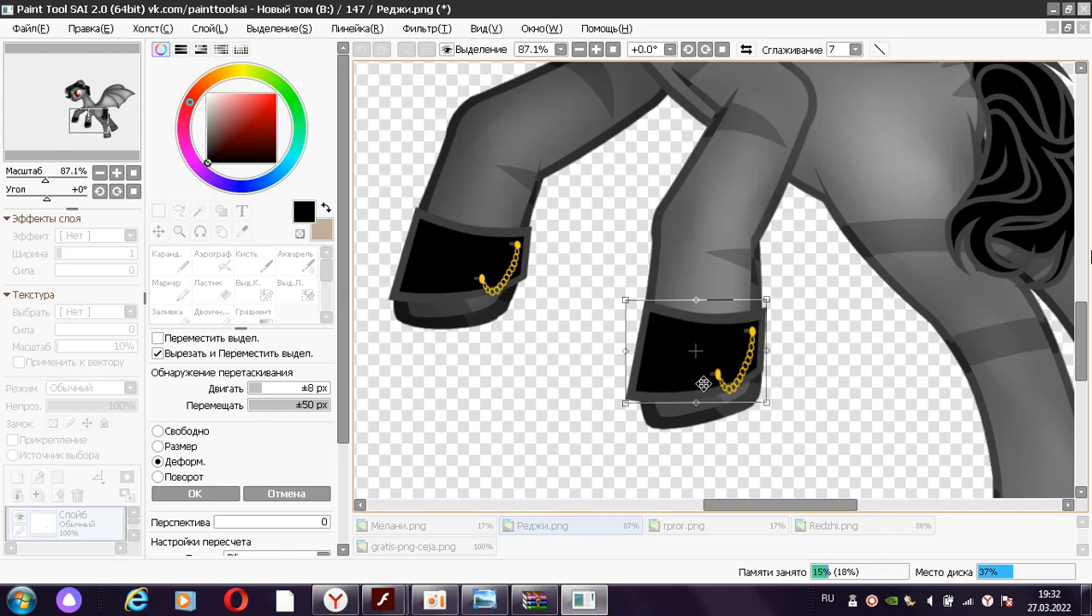
drag(625, 403, 629, 419)
click(195, 494)
Merge the cuff and tail layers down through Слой3 into Слой2
click(179, 231)
scroll(659, 335, down, 5)
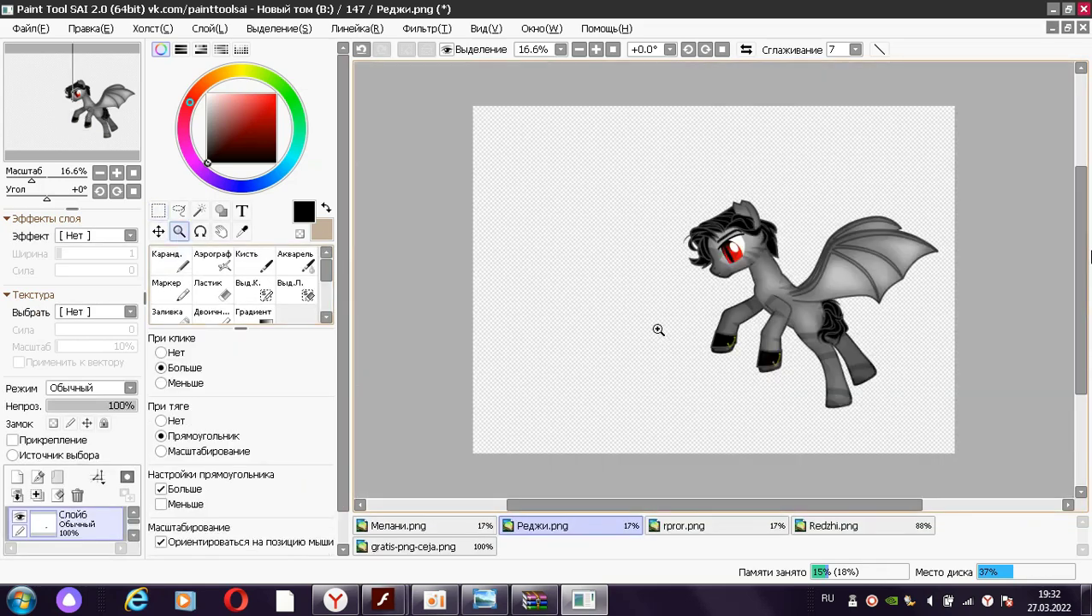
scroll(658, 329, up, 5)
click(37, 495)
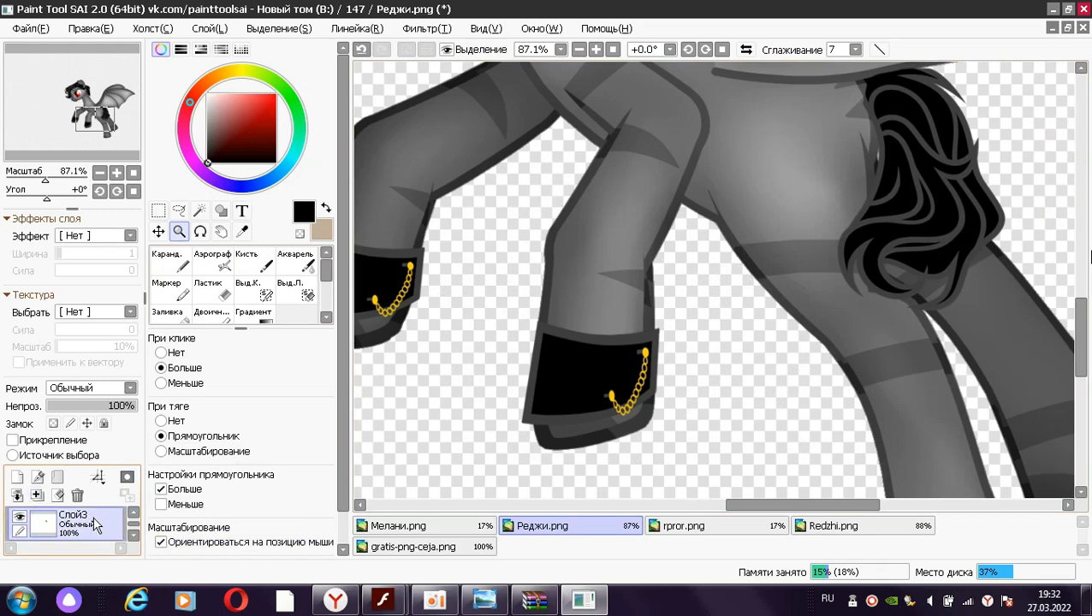
scroll(512, 244, down, 5)
Select the pony's hair and tail with the magic wand and set up the Pencil in white, size 1.5, on a new layer
key(w)
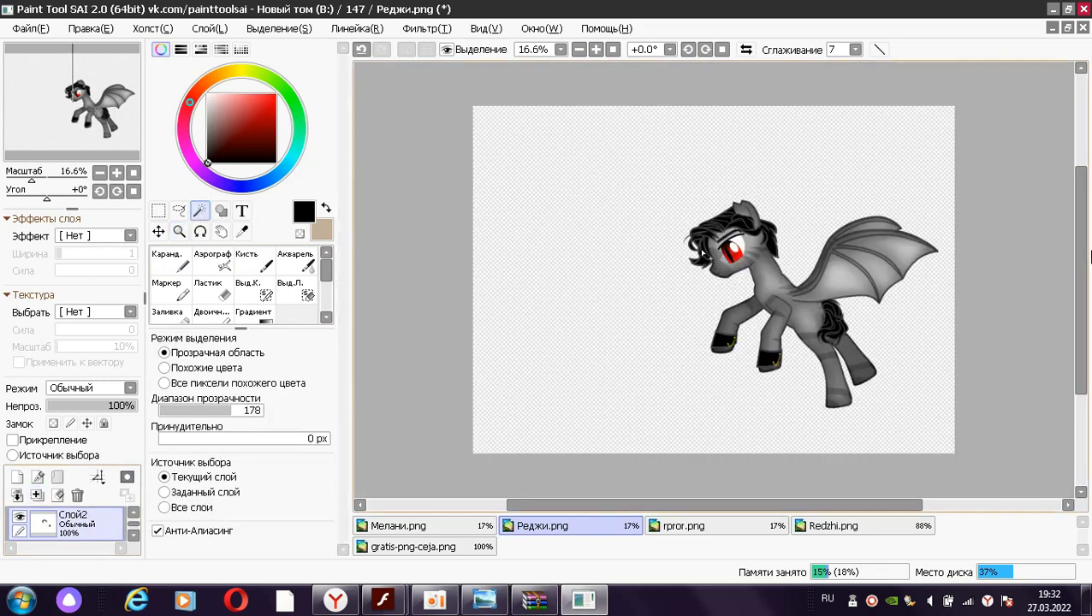
scroll(738, 232, up, 6)
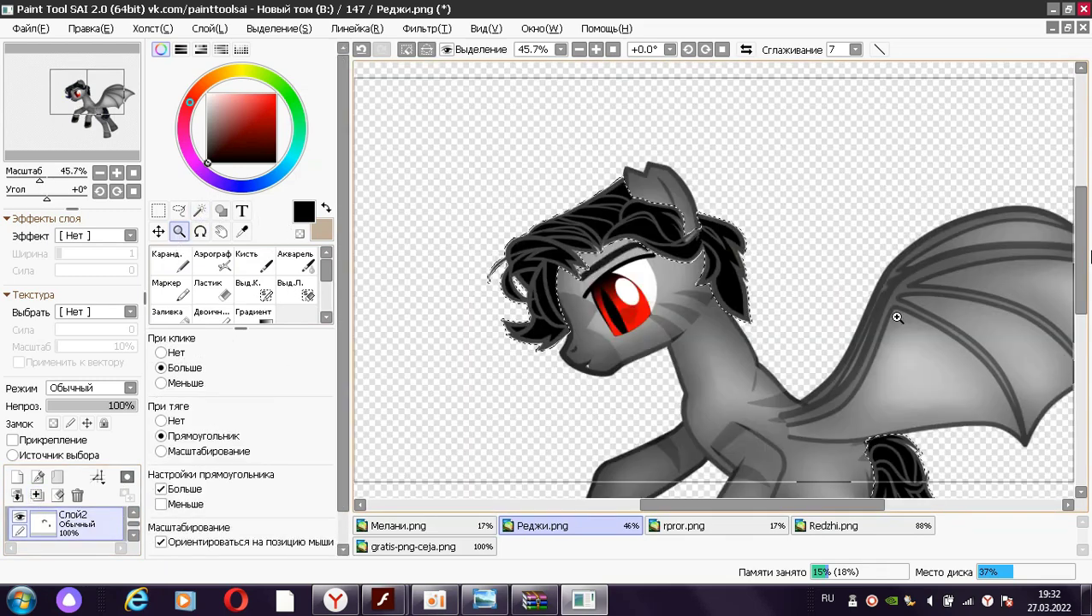
click(247, 261)
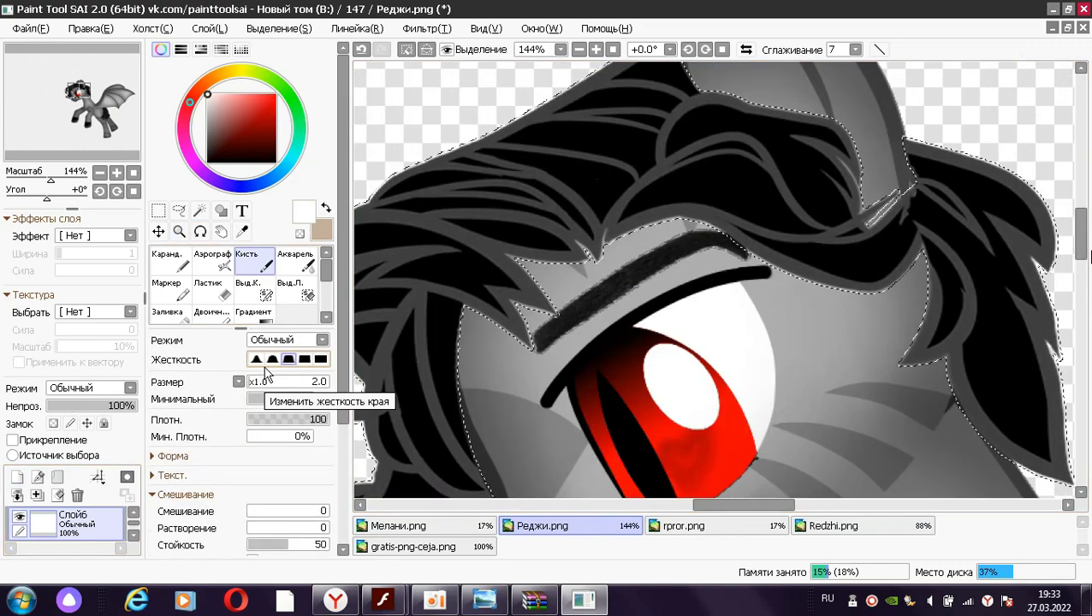
click(167, 259)
drag(368, 265, 650, 98)
drag(377, 308, 779, 107)
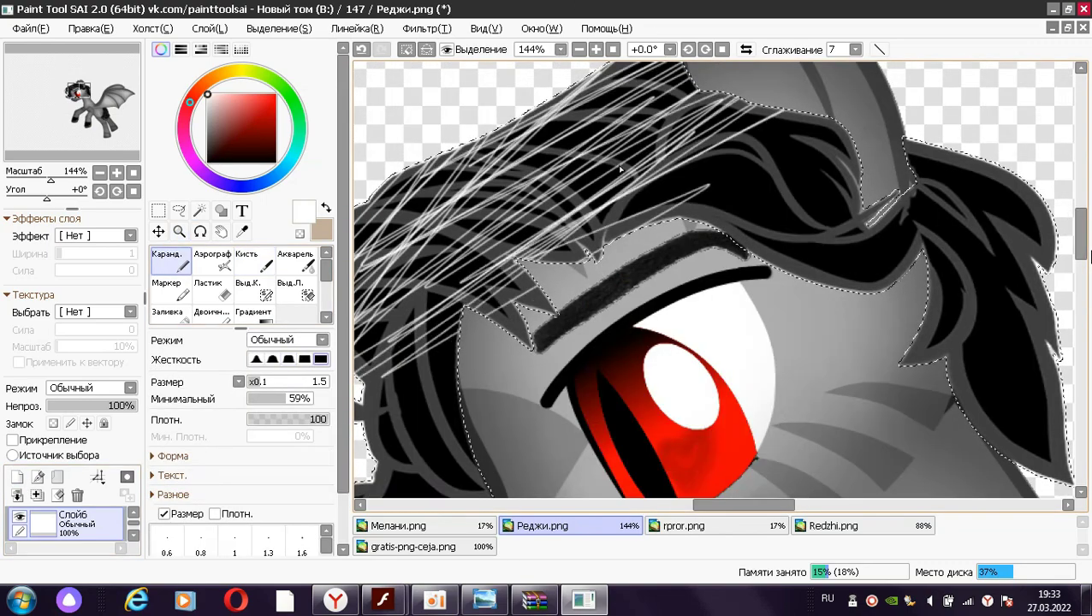
drag(462, 342, 830, 120)
click(360, 49)
click(360, 49)
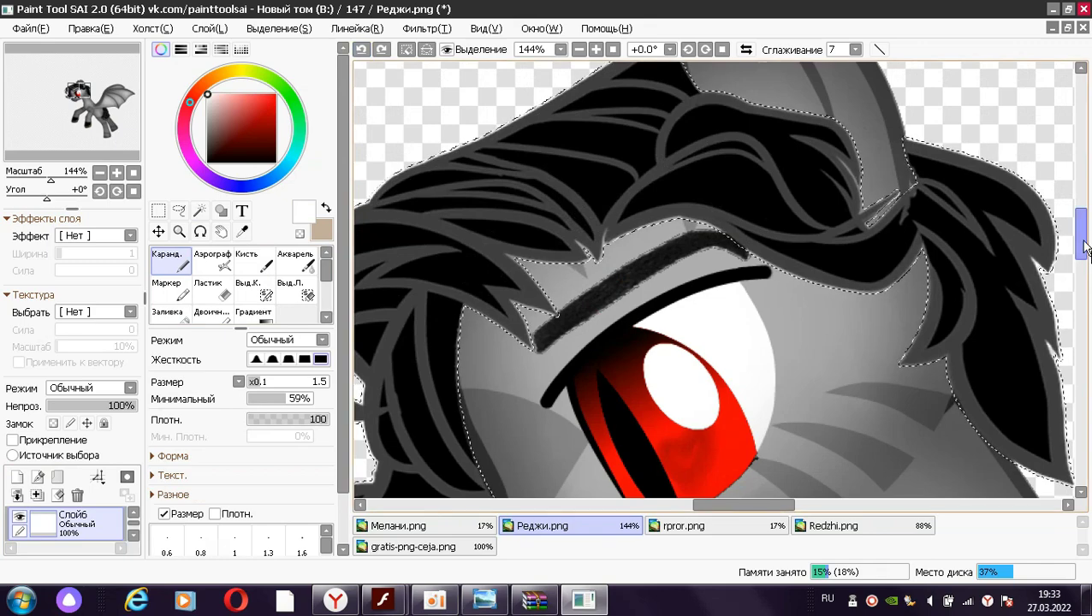
Hatch fine white pencil strands over the selected mane, starting from the curls in front of the face
drag(1081, 233, 1081, 257)
drag(743, 505, 720, 505)
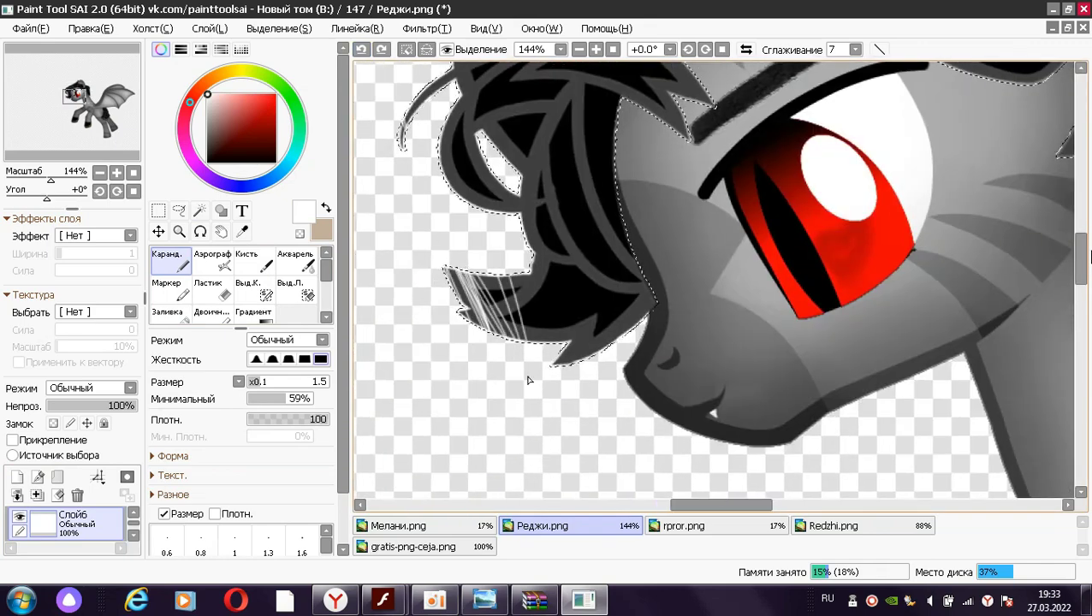
mouse_move(493, 243)
mouse_down()
mouse_move(644, 439)
mouse_move(584, 280)
mouse_move(587, 324)
mouse_up()
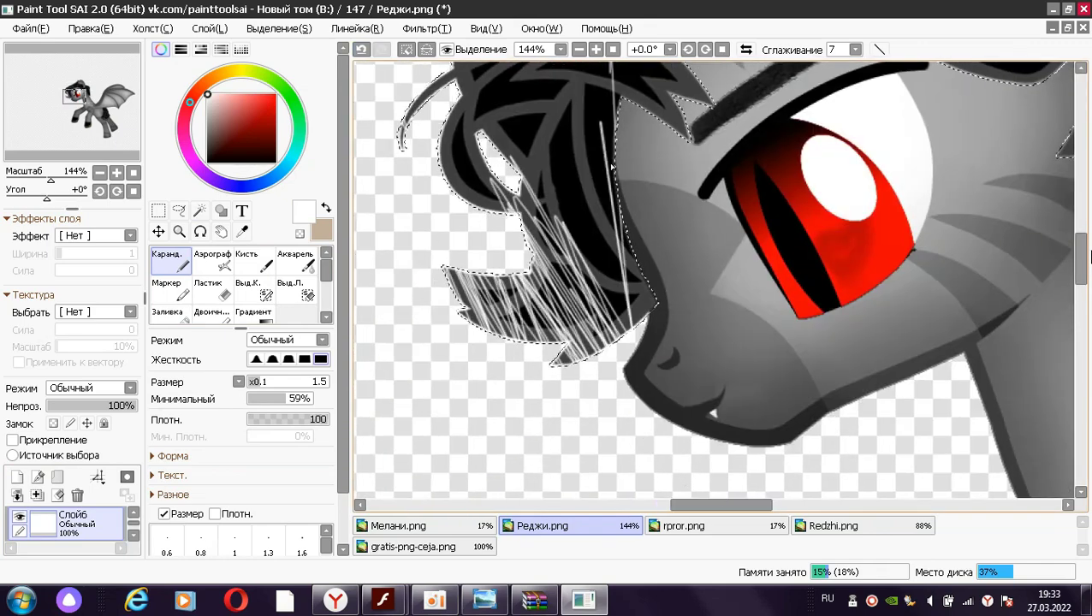
mouse_move(613, 165)
mouse_down()
mouse_move(541, 87)
mouse_move(597, 125)
mouse_move(624, 209)
mouse_move(555, 346)
mouse_move(468, 231)
mouse_move(442, 101)
mouse_up()
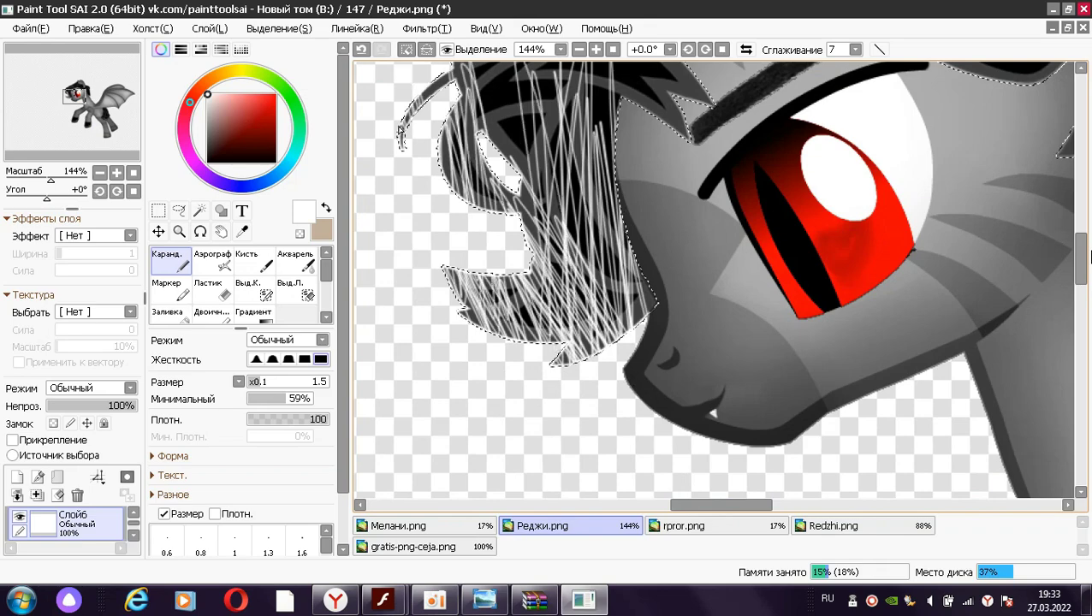
mouse_move(433, 152)
mouse_down()
mouse_move(484, 150)
mouse_move(505, 342)
mouse_move(472, 313)
mouse_move(526, 257)
mouse_move(599, 222)
mouse_move(633, 171)
mouse_move(638, 214)
mouse_move(684, 105)
mouse_move(685, 274)
mouse_move(633, 197)
mouse_move(698, 256)
mouse_move(776, 215)
mouse_move(685, 317)
mouse_move(779, 128)
mouse_move(776, 186)
mouse_move(719, 326)
mouse_move(795, 111)
mouse_move(826, 291)
mouse_move(865, 130)
mouse_move(878, 300)
mouse_move(843, 115)
mouse_move(864, 396)
mouse_move(867, 380)
mouse_up()
scroll(483, 171, up, 4)
scroll(775, 215, up, 3)
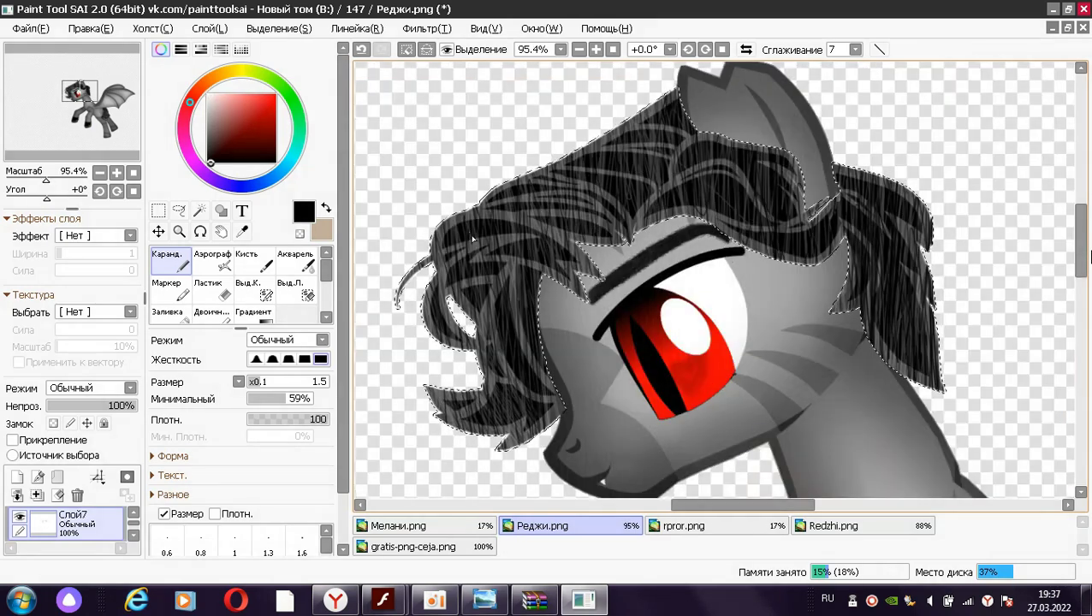
Draw fine black pencil strands over the selected tail on Слой7
drag(738, 514, 856, 513)
scroll(597, 387, down, 5)
scroll(597, 387, up, 3)
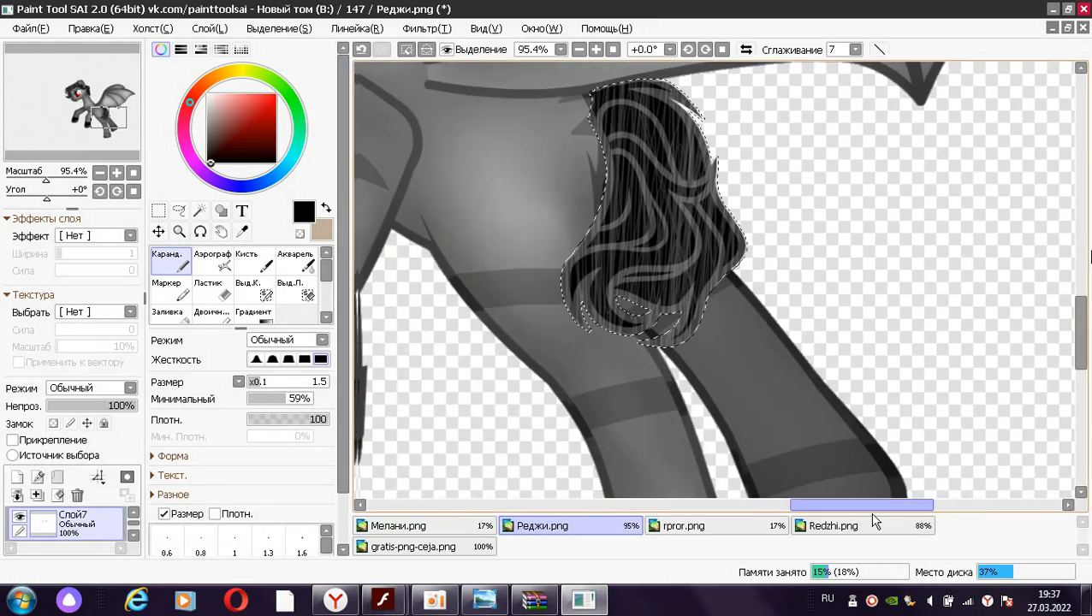
scroll(596, 387, down, 2)
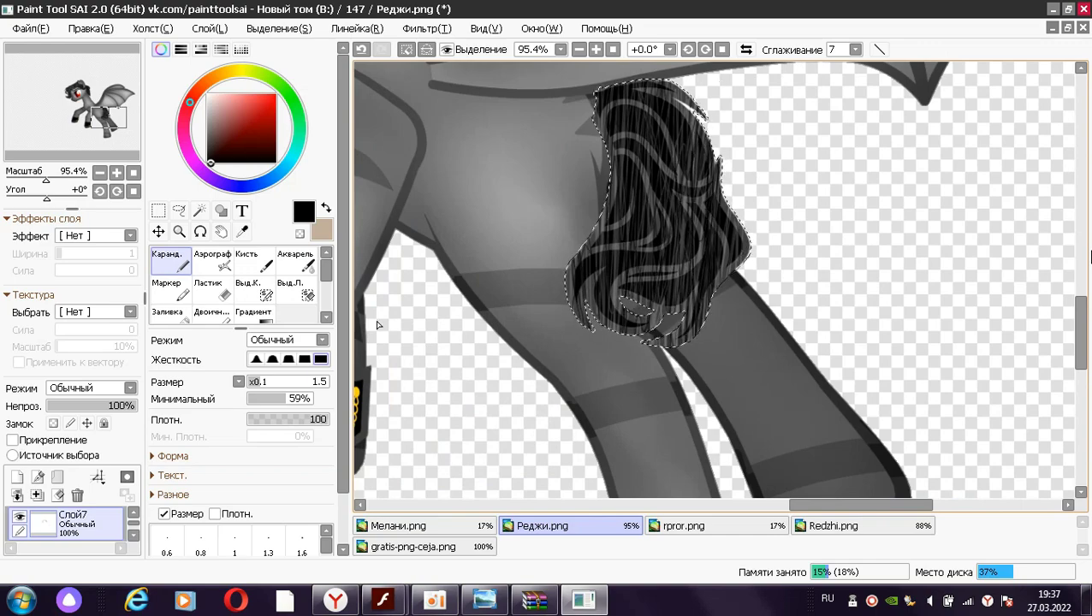
Merge the hair strand layer Слой7 down and clear the selection around the hair and tail
key(ctrl+space)
drag(409, 190, 884, 366)
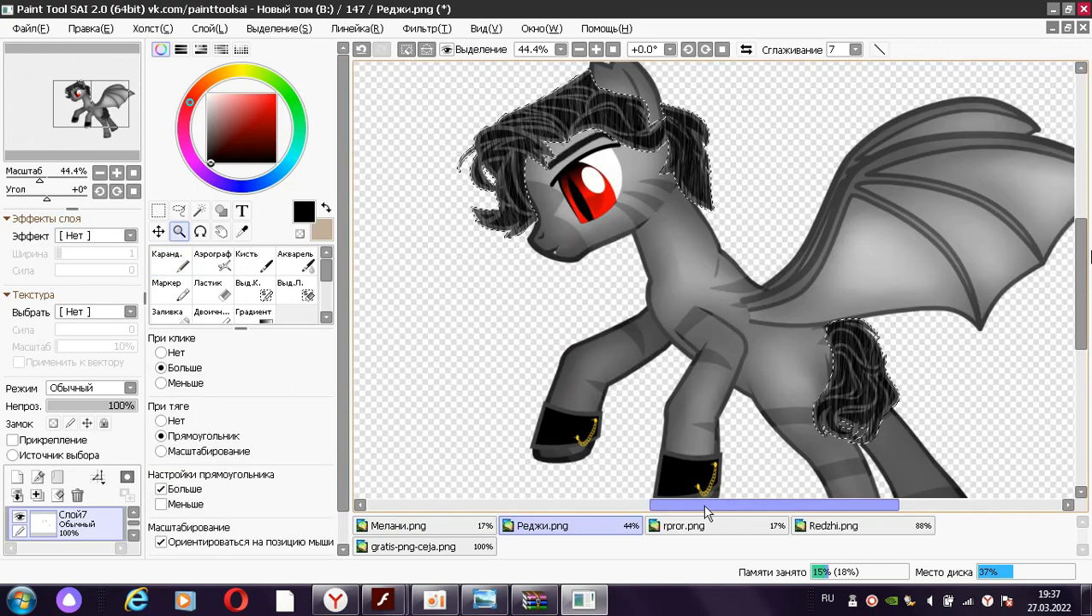
click(37, 495)
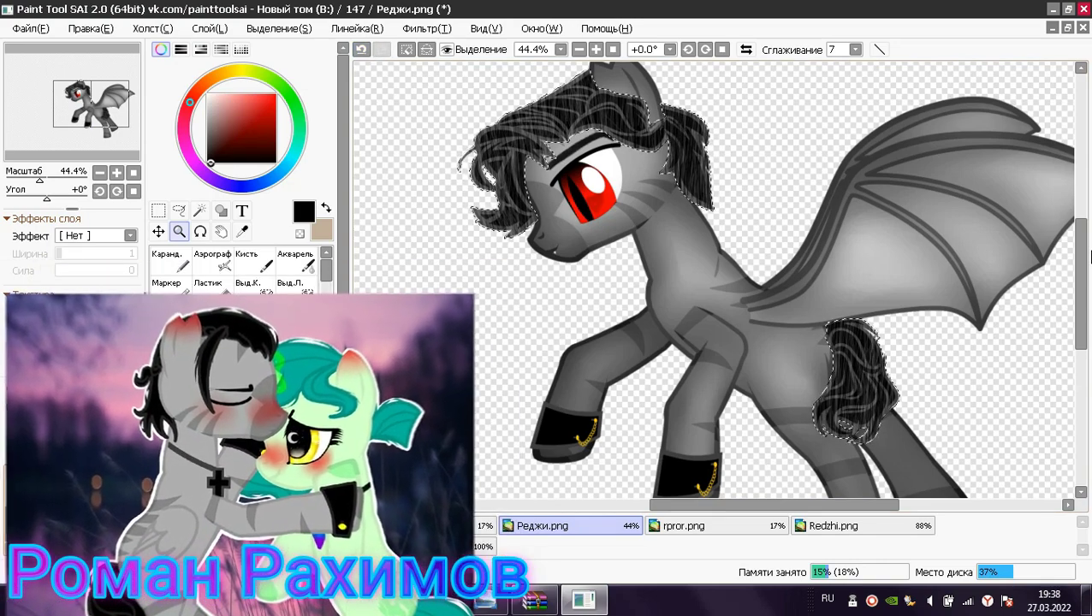
key(ctrl+d)
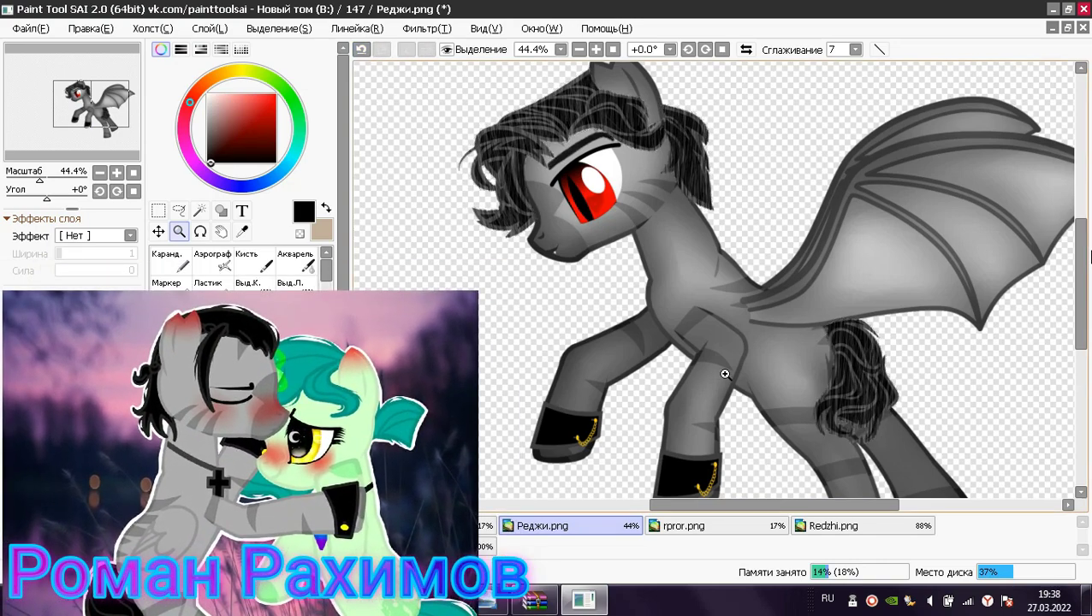
Copy the white collar with its bat clasps and chain from Redzhi.png and paste it into Реджи.png
click(832, 526)
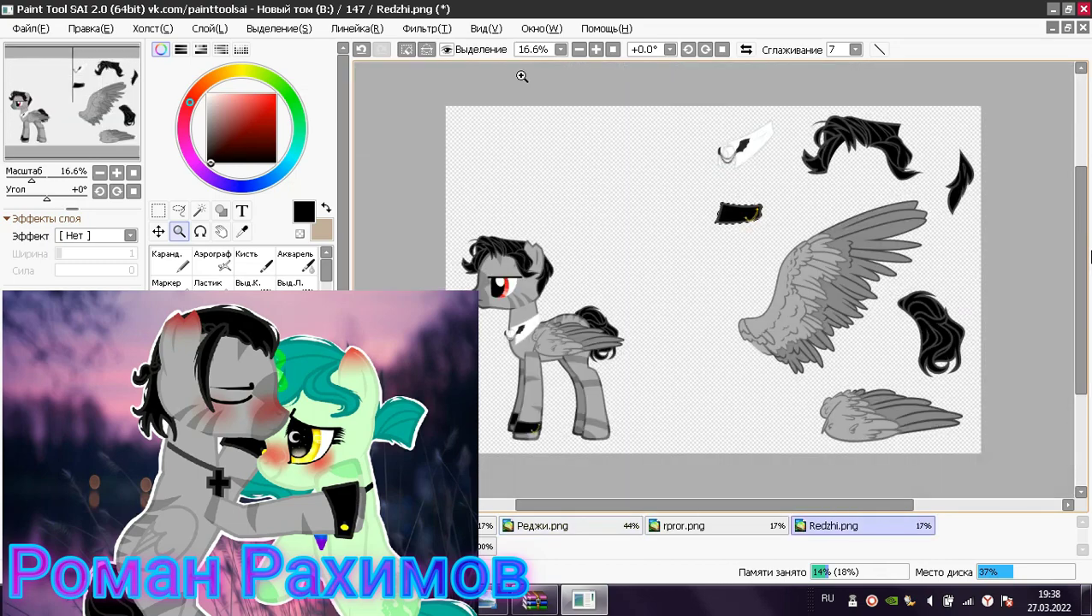
drag(682, 114, 830, 181)
key(w)
click(650, 321)
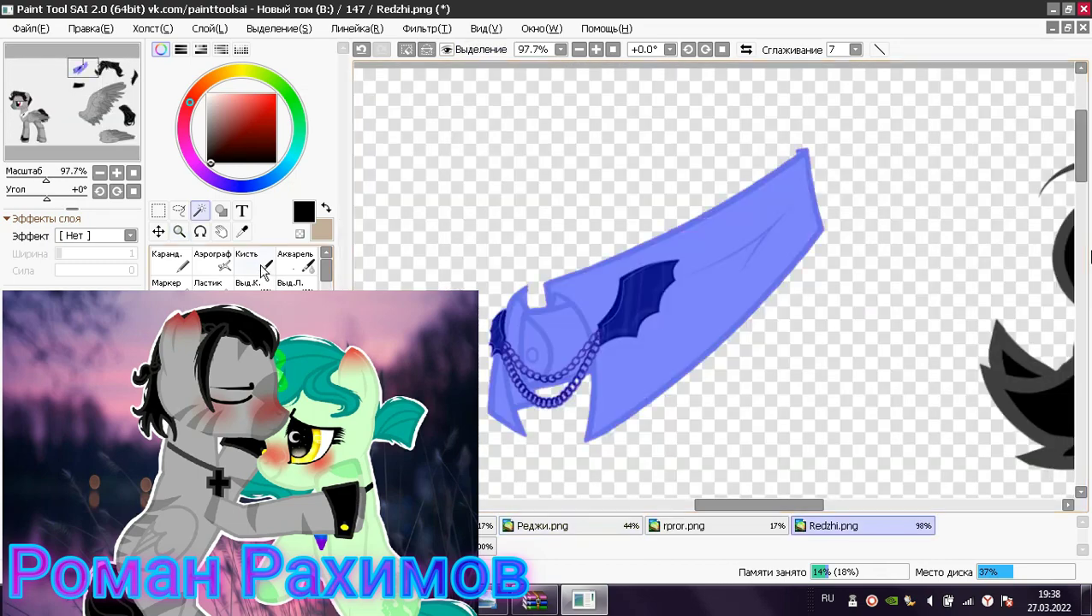
key(ctrl+c)
click(542, 526)
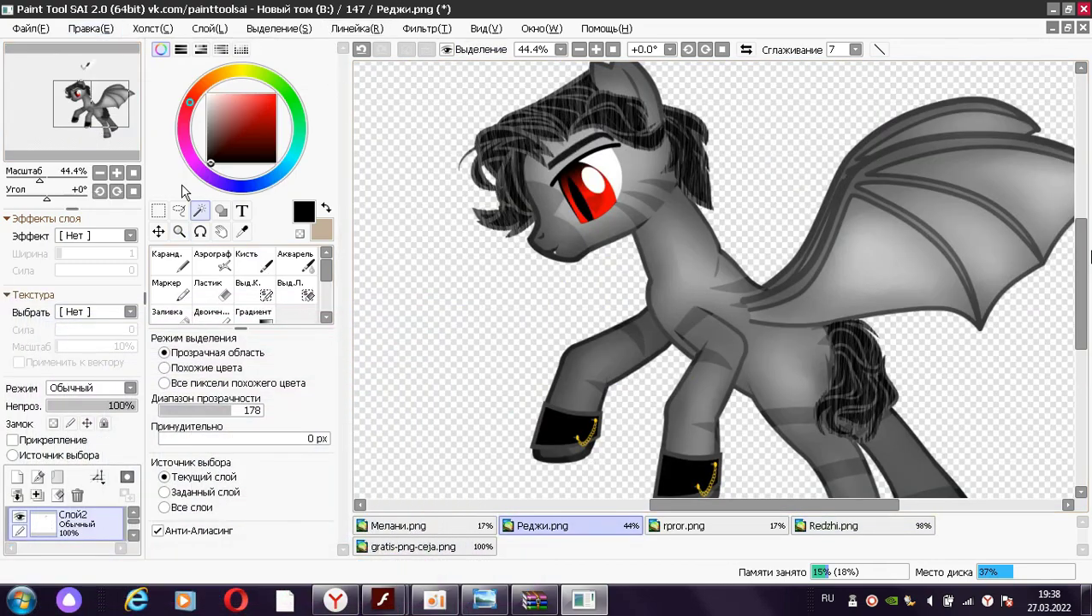
key(ctrl+v)
Move the pasted collar onto the grey pony's neck and scale it down to the neck's width
key(ctrl+t)
drag(743, 183, 800, 246)
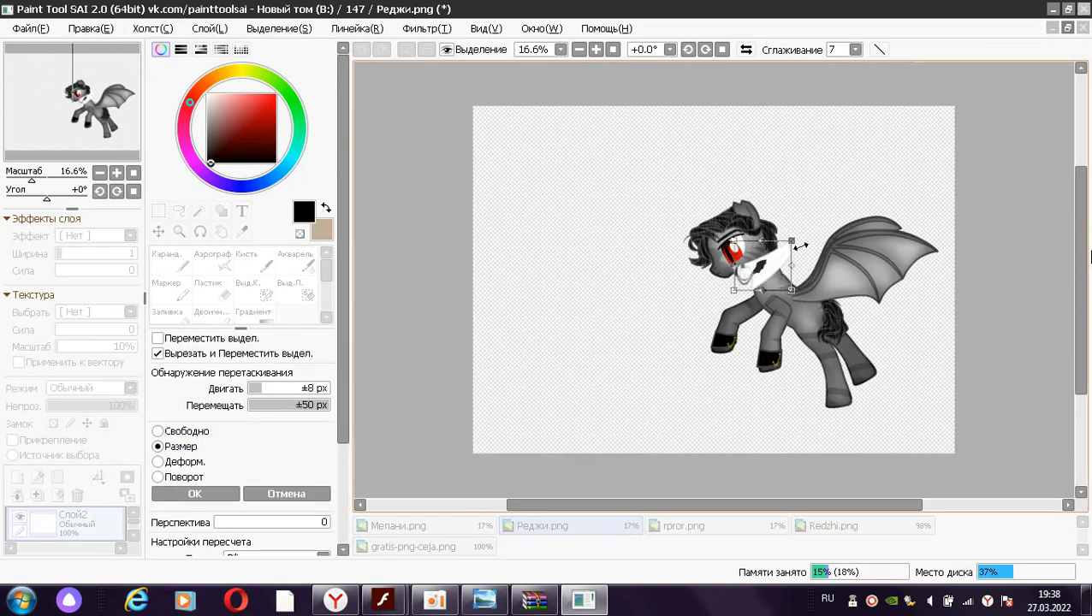
key(Return)
click(833, 525)
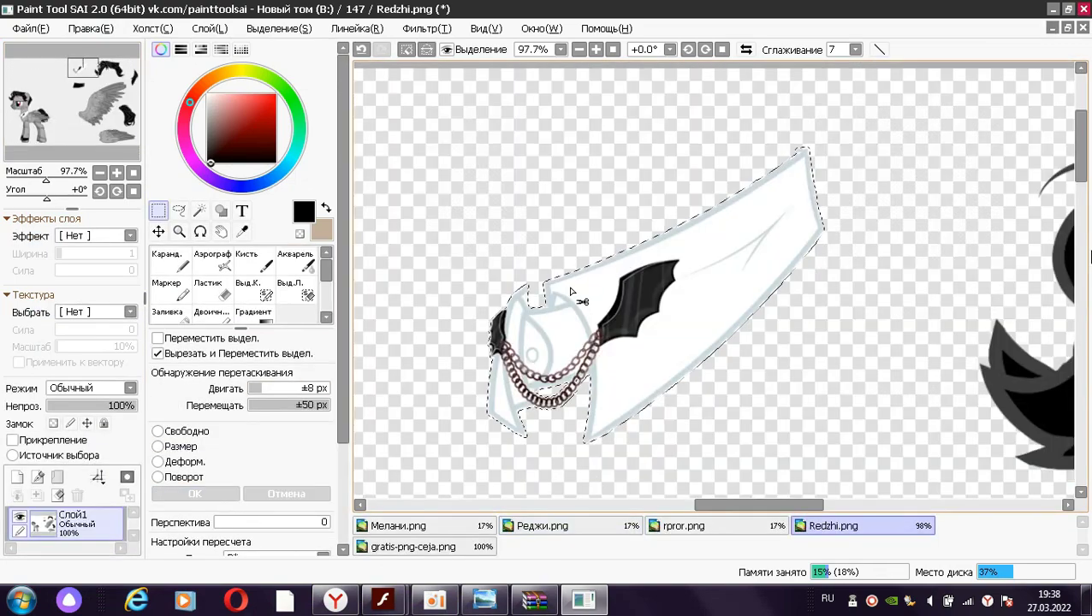
click(179, 231)
alt+click(687, 404)
click(542, 525)
Rotate, shift and distort the collar to follow the base of the pony's neck, and merge its layer down
click(159, 211)
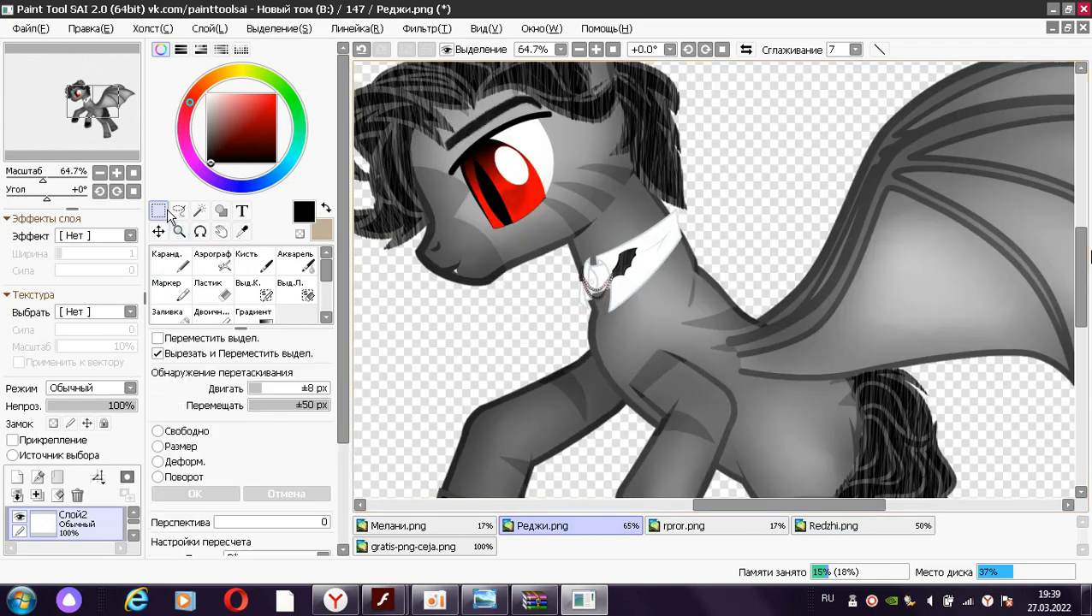
drag(584, 229, 673, 318)
key(ctrl+t)
drag(633, 282, 672, 302)
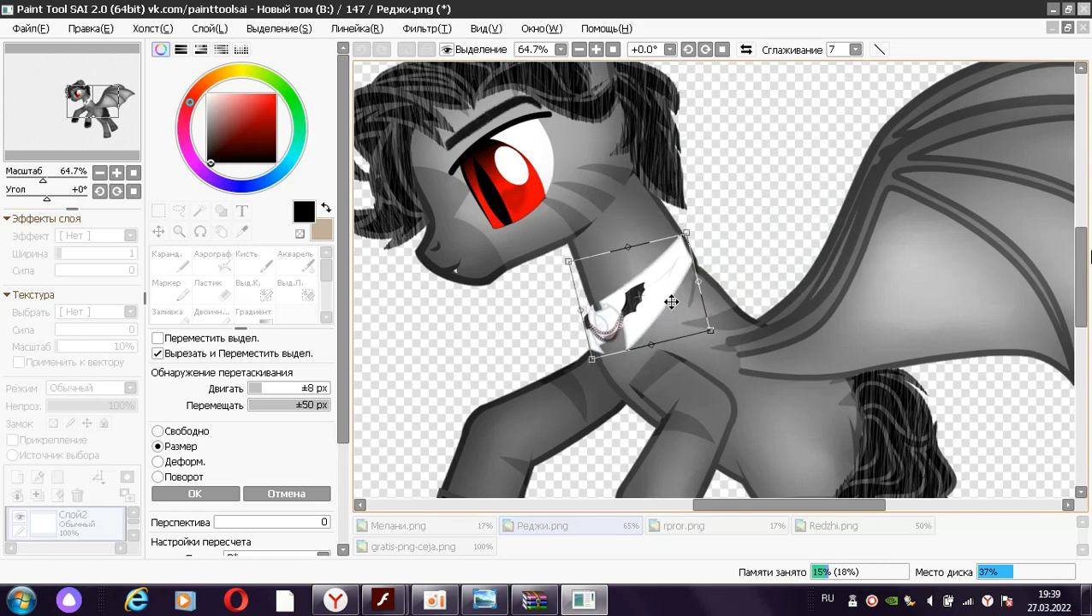
drag(591, 359, 592, 346)
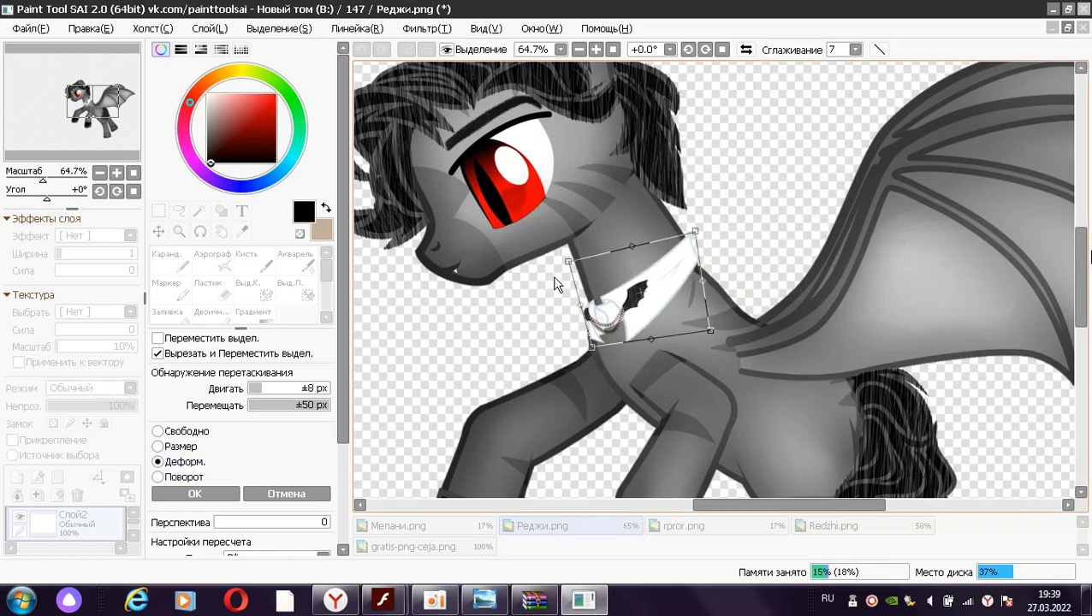
key(Return)
click(179, 231)
alt+click(614, 244)
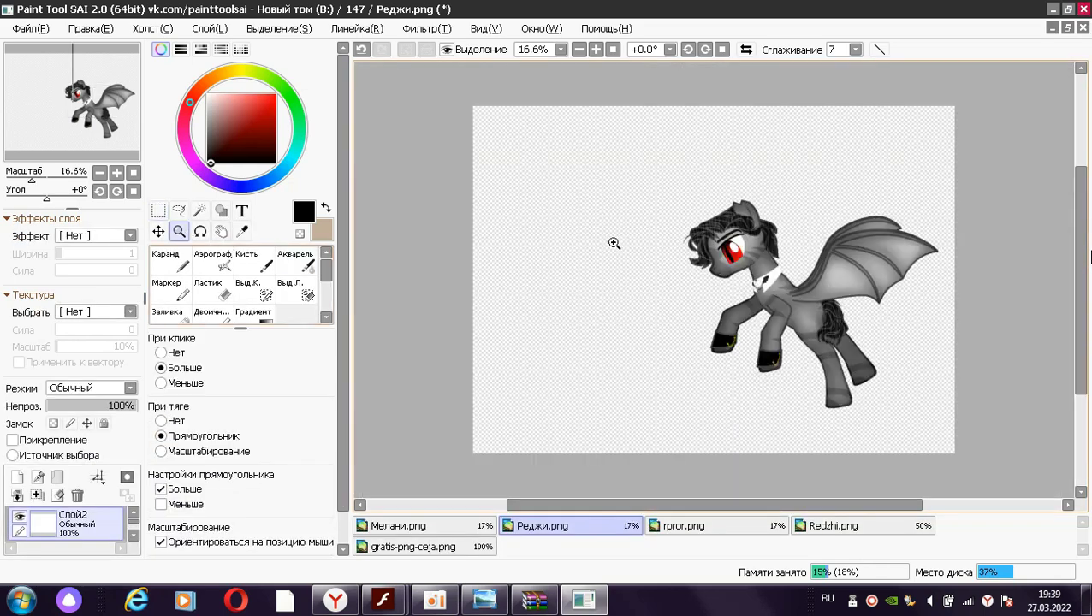
click(690, 405)
alt+click(728, 285)
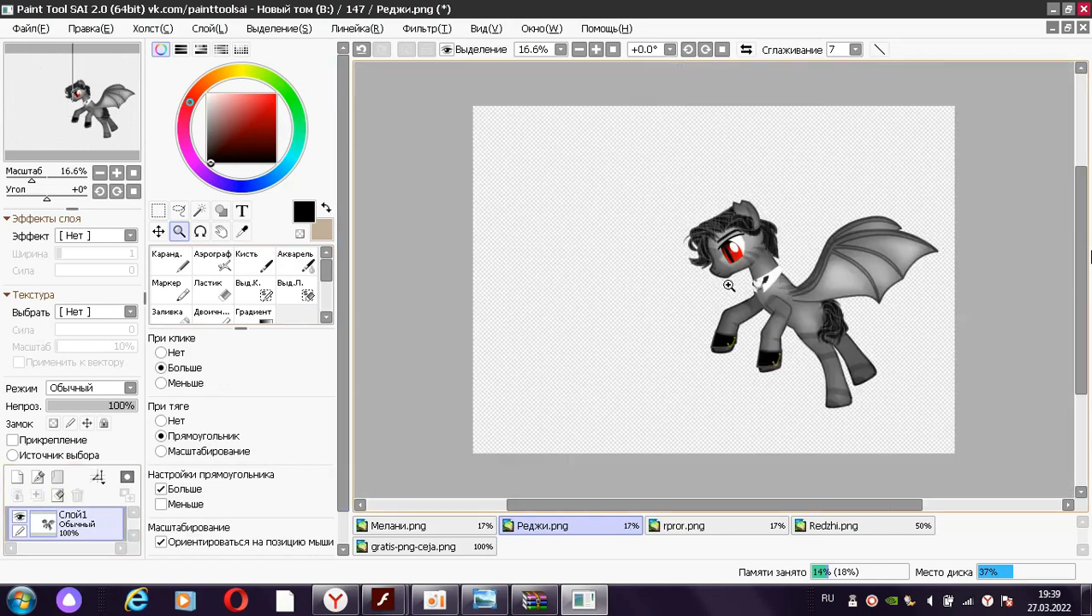
Switch to Мелани.png and select the whole yellow iris of the green pony with the magic wand by similar colours
click(398, 526)
drag(661, 156, 735, 333)
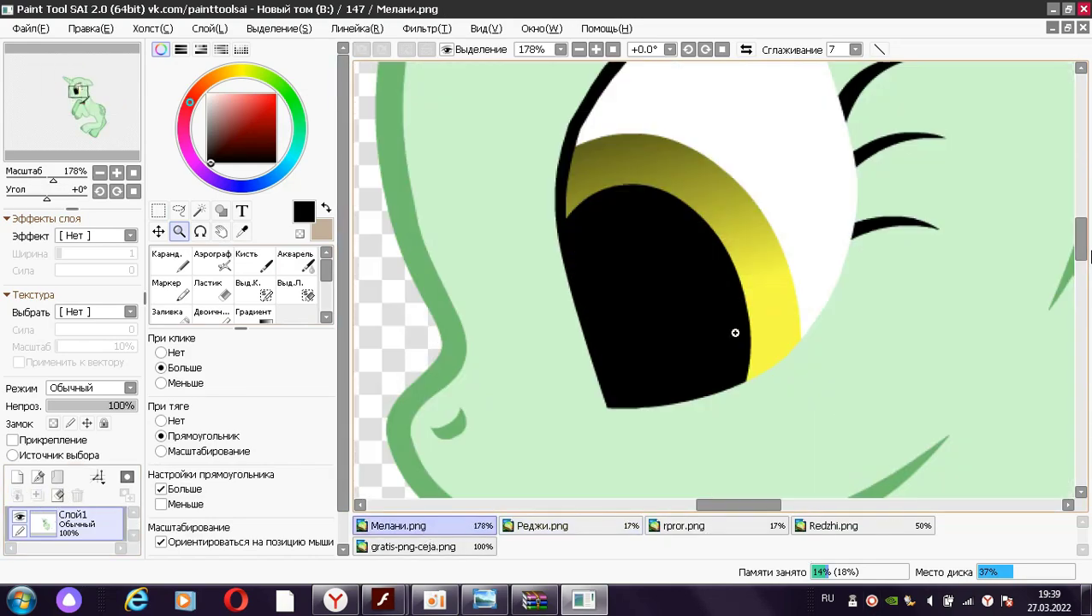
click(199, 211)
click(658, 146)
key(ctrl+d)
click(673, 173)
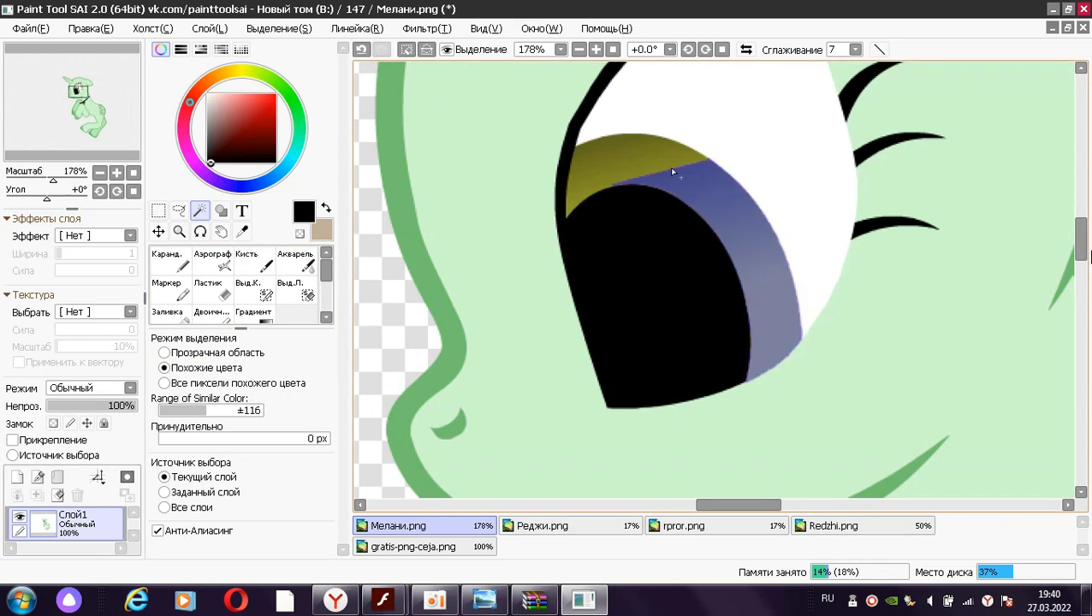
shift+click(616, 163)
Hatch the selected iris with bright yellow Brush strokes of size 2 on a new layer and set the layer to Overlay
click(243, 231)
click(775, 333)
click(247, 256)
click(17, 477)
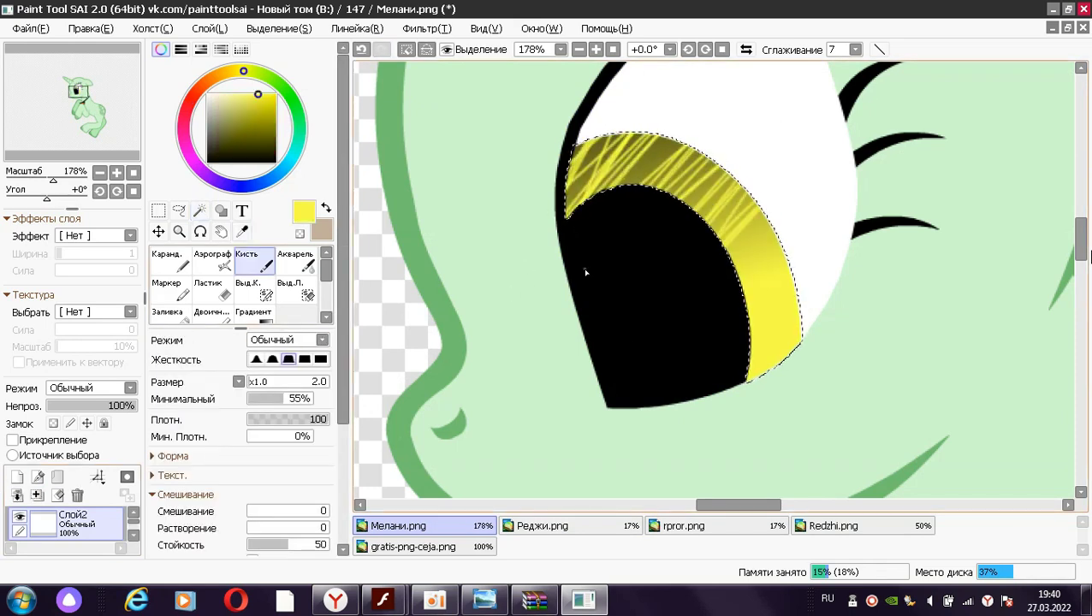
click(129, 389)
click(62, 455)
drag(124, 405, 112, 406)
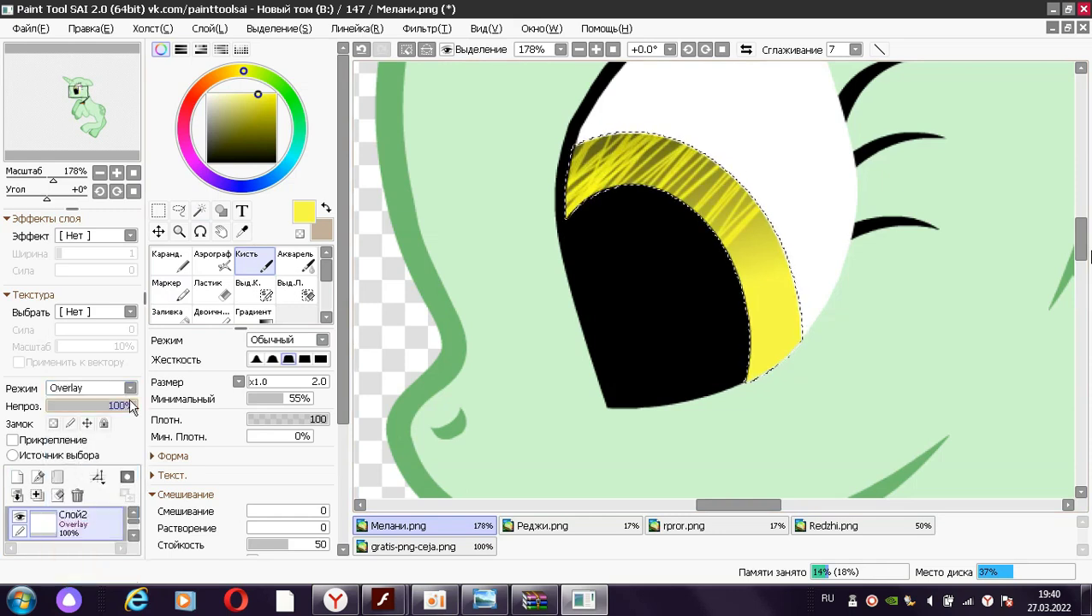
Shade the pupil with yellow Watercolor on a Screen layer at 17% opacity, clear the selection and merge the layer down
click(304, 269)
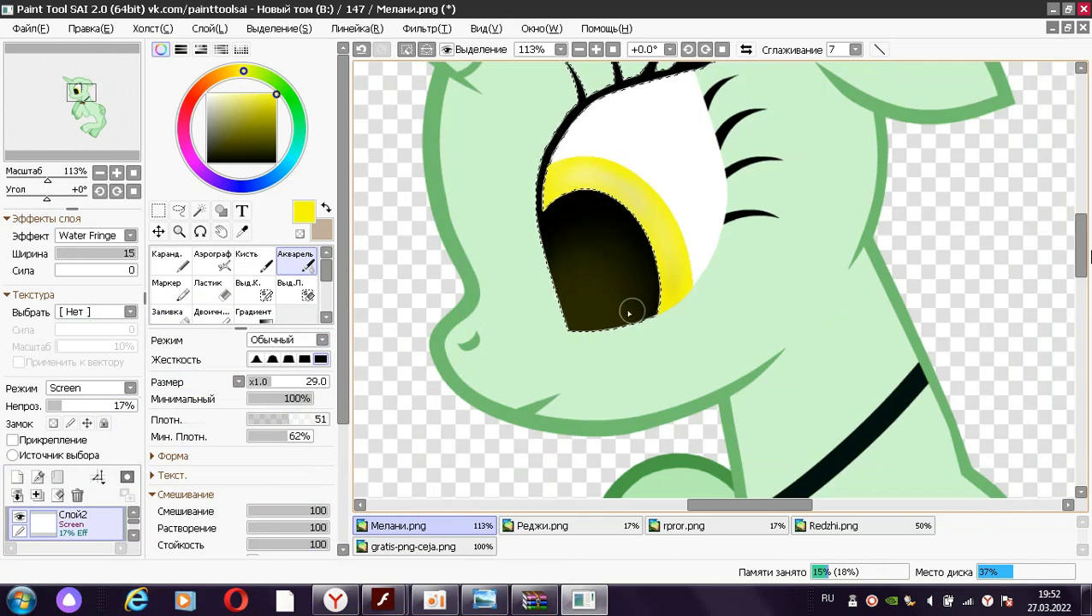
key(ctrl+d)
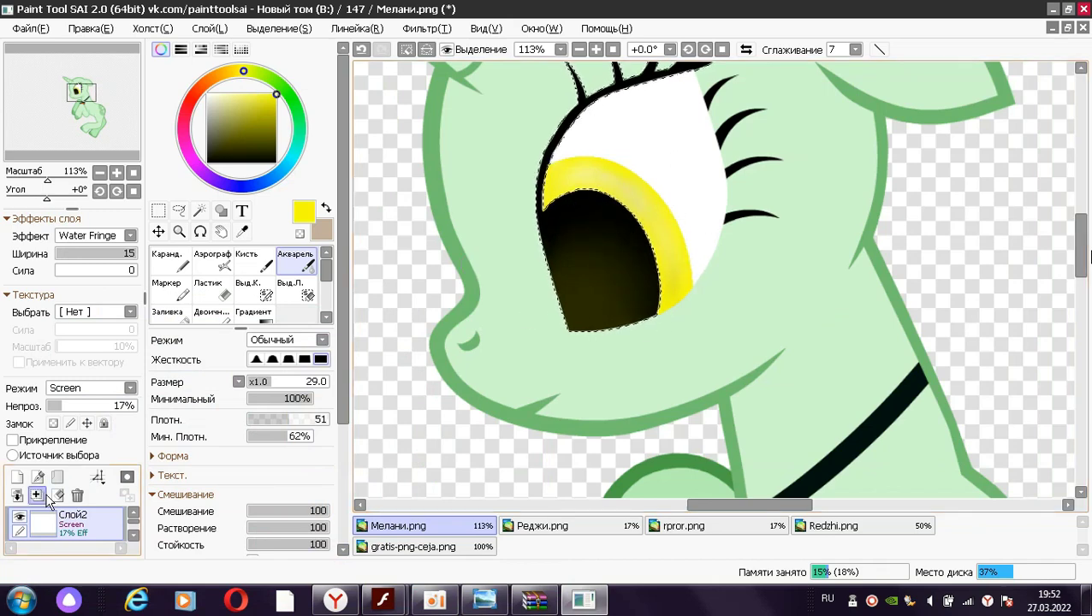
click(37, 495)
click(179, 232)
scroll(791, 270, down, 1)
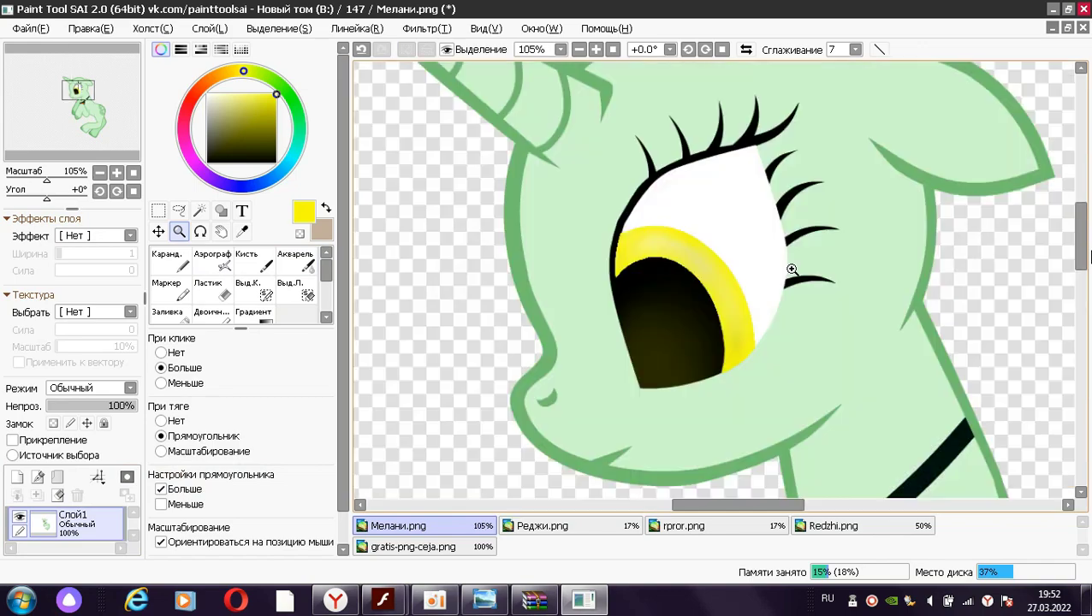
Open 5c1633dcc8150167b6ba9694.png and copy its black eyelid strokes into Мелани.png
key(ctrl+o)
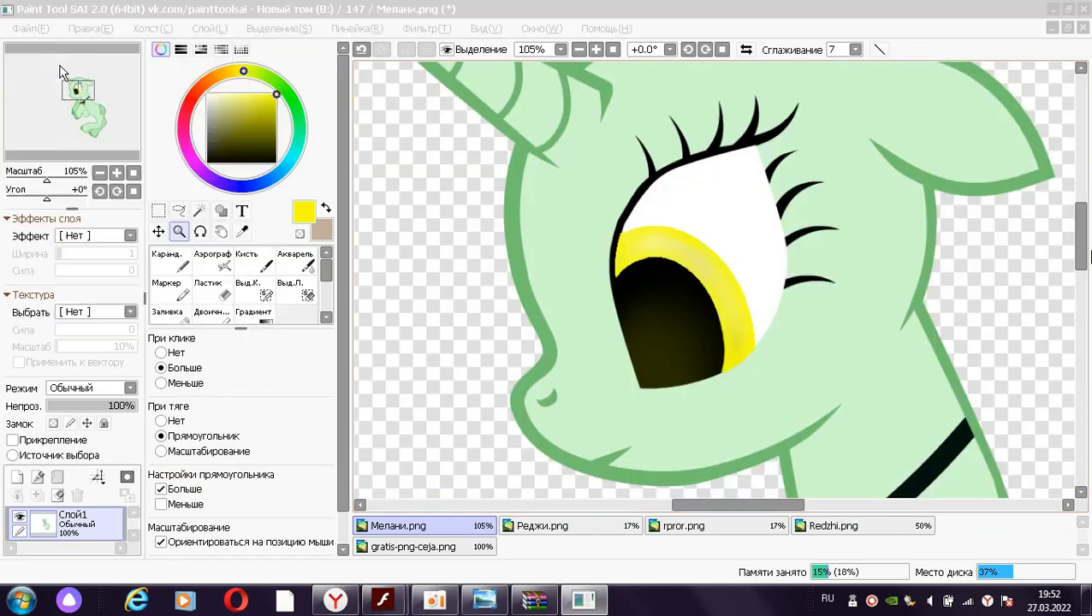
double_click(530, 353)
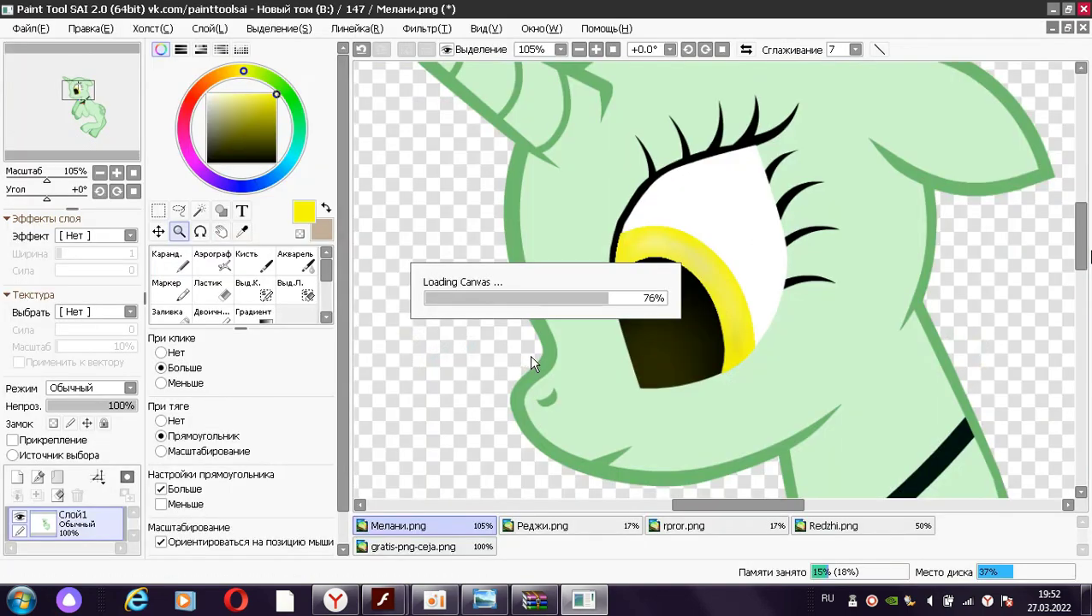
drag(437, 298, 517, 332)
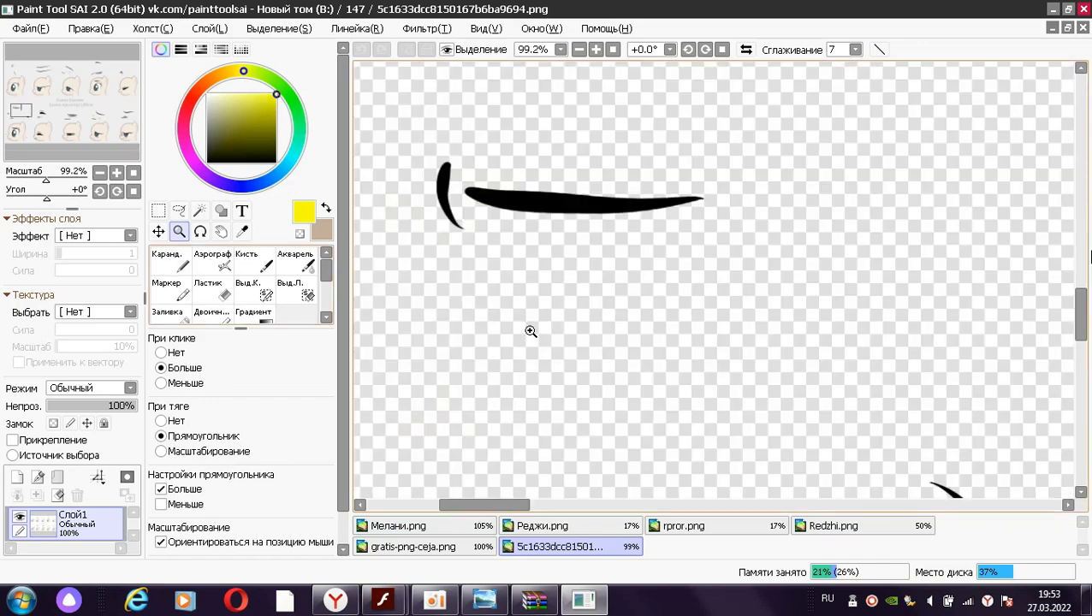
key(w)
click(485, 200)
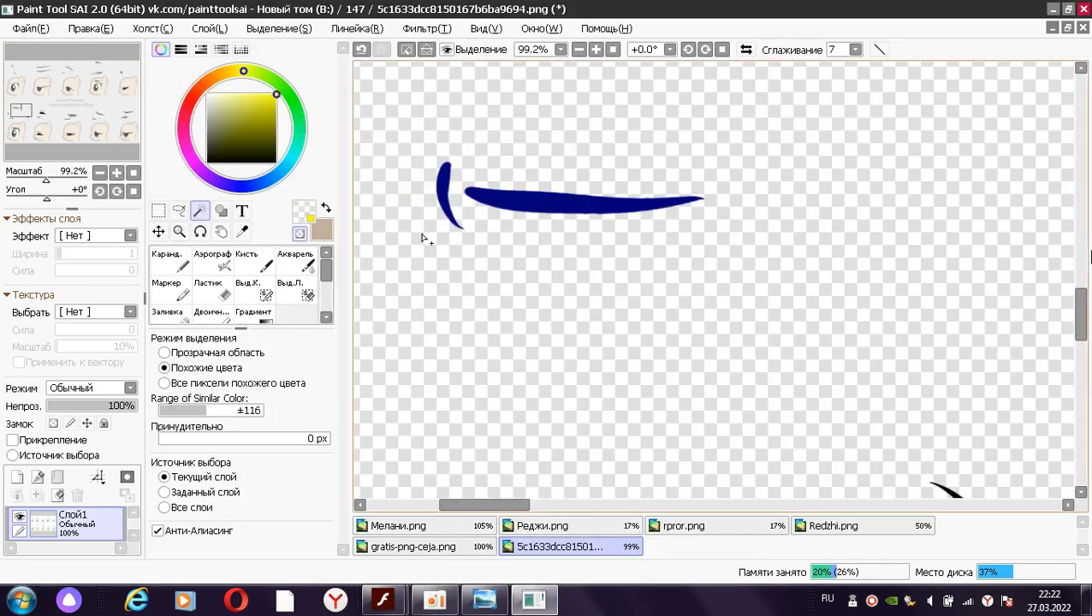
click(398, 526)
key(ctrl+v)
Scale the pasted eyelid line across the eye and paint over the upper lashes in the pale green coat colour
click(179, 231)
scroll(514, 346, down, 5)
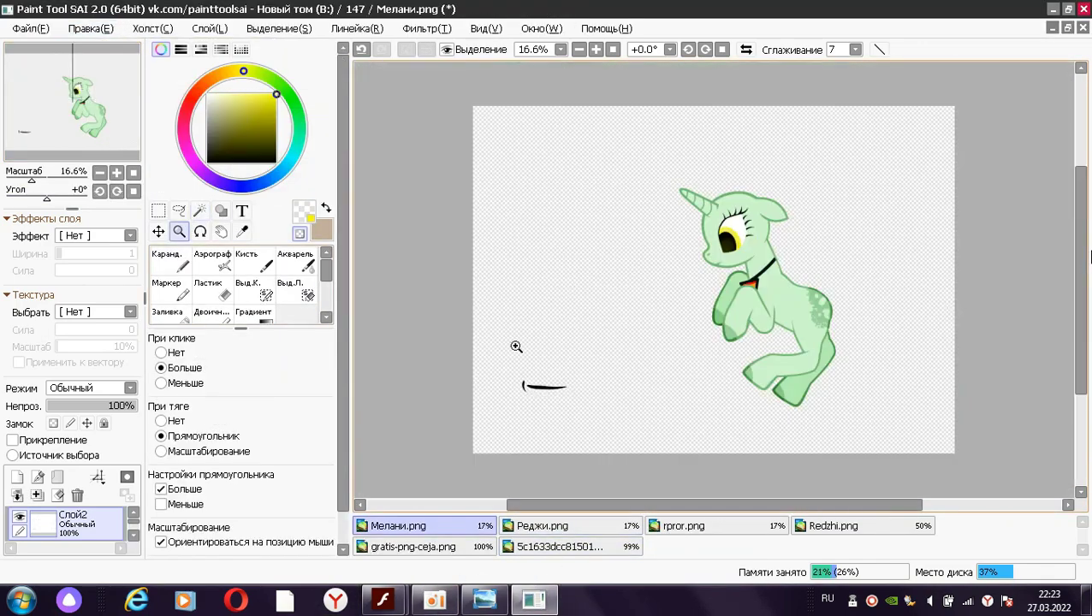
key(ctrl+t)
key(ctrl+space)
drag(670, 161, 787, 282)
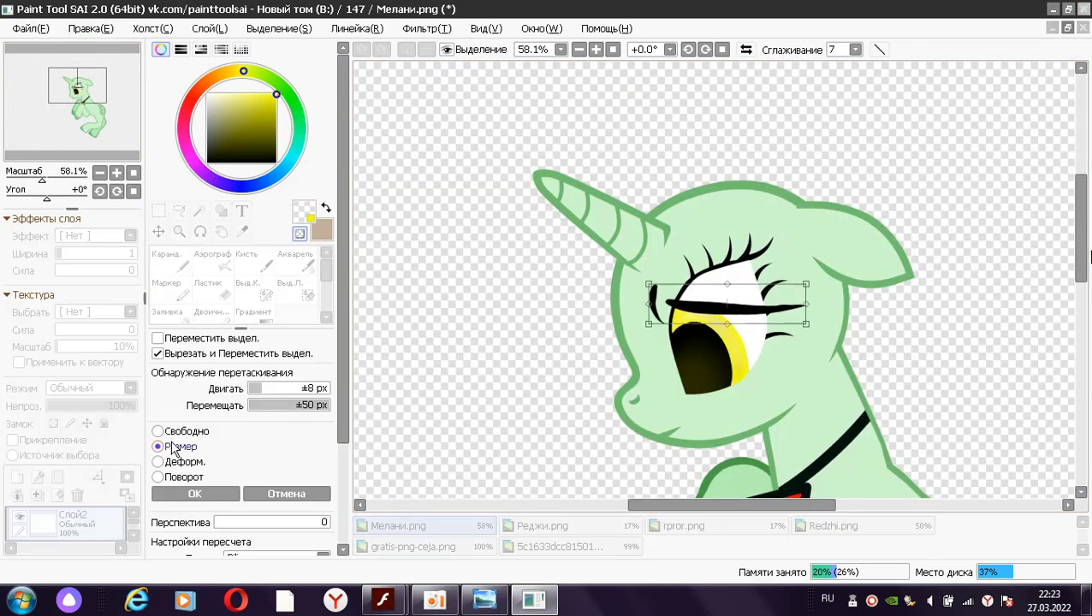
mouse_move(655, 248)
mouse_down()
mouse_move(638, 270)
mouse_move(660, 264)
mouse_up()
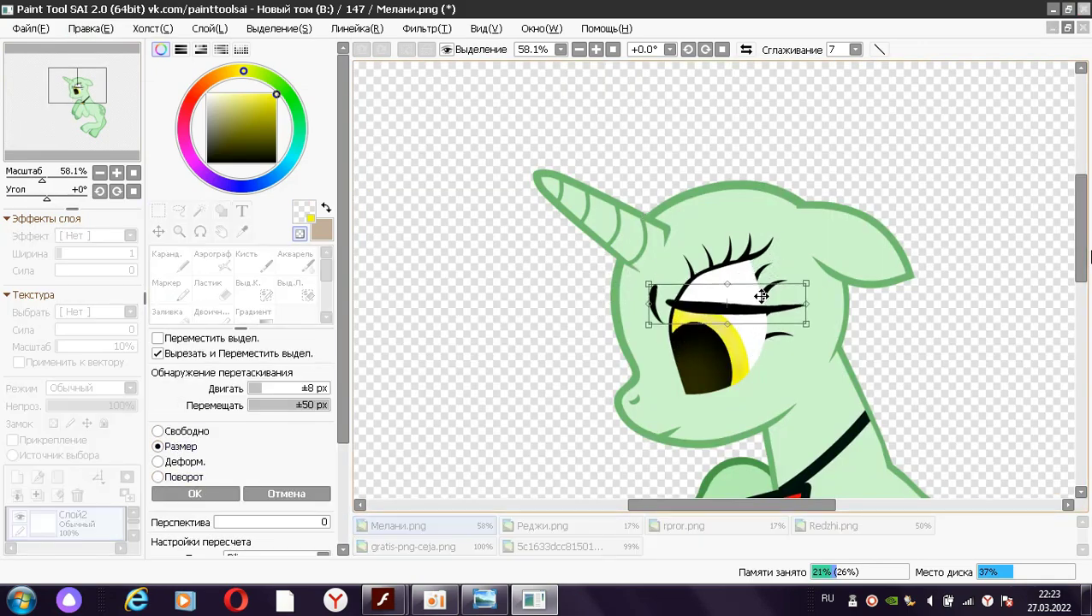
drag(806, 284, 767, 298)
key(Return)
click(241, 265)
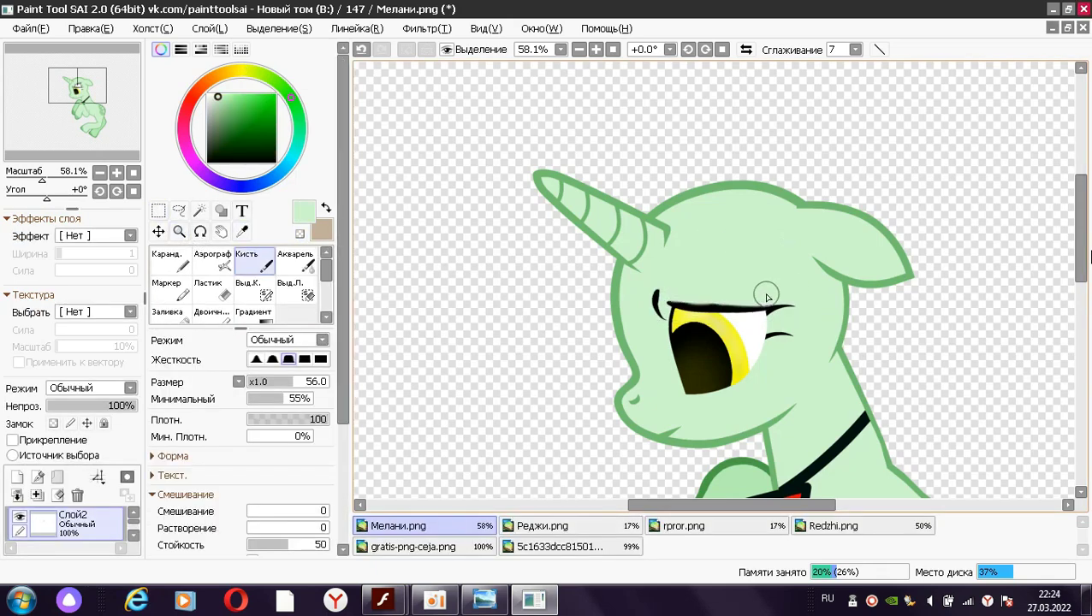
Draw a curved smile in the outline green, size 10, on a new vector layer and taper the end near the chin
scroll(776, 485, up, 5)
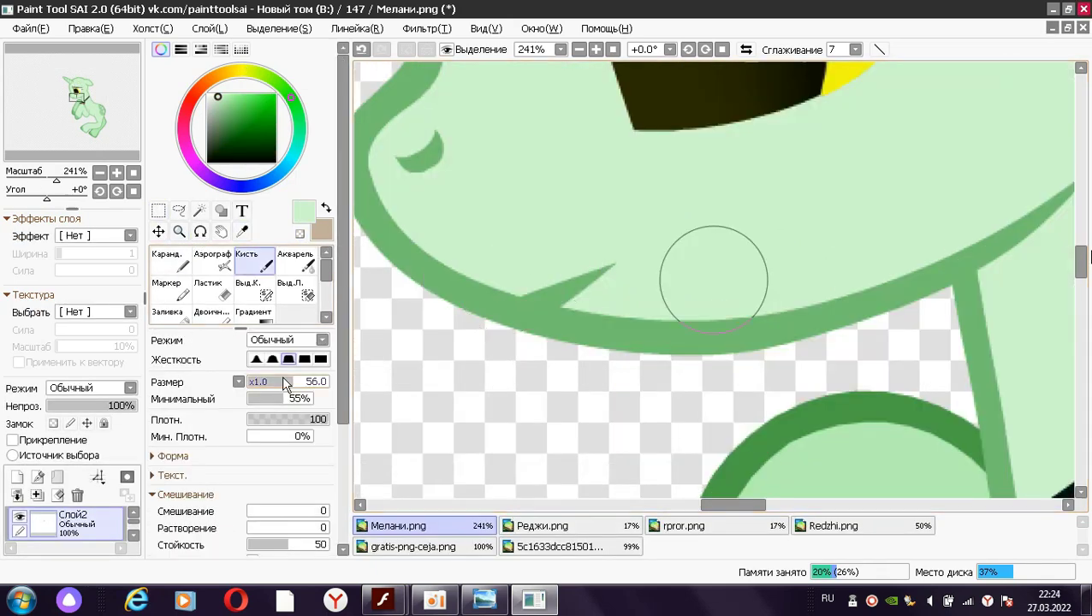
alt+click(541, 299)
click(36, 476)
drag(467, 289, 637, 257)
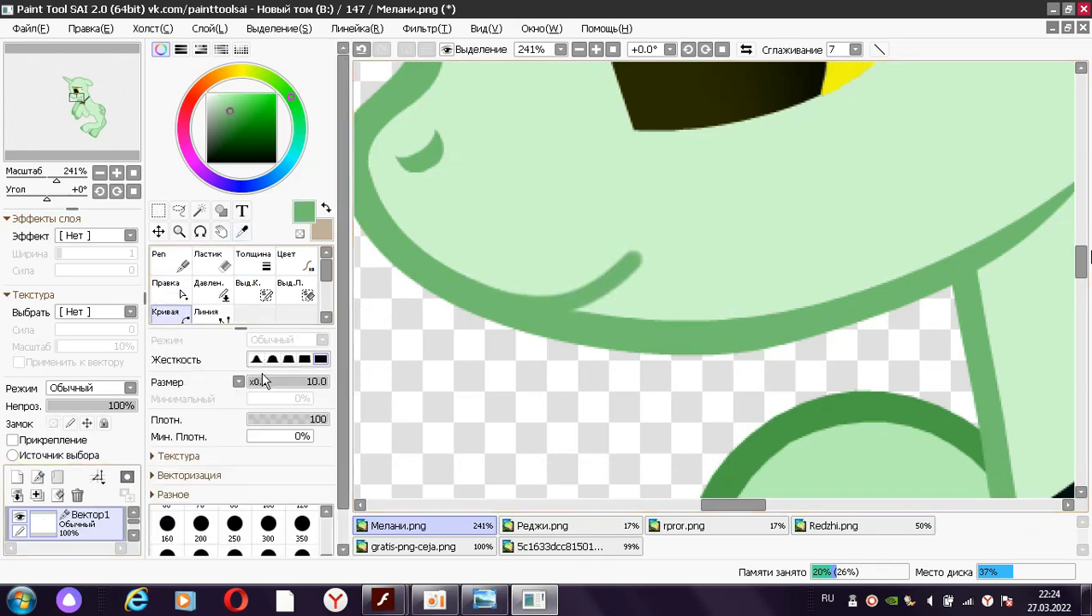
click(209, 291)
key(ctrl+z)
Paint a pale pink highlight across the snout on a new Overlay layer and soften its edges with Watercolor
click(220, 95)
click(17, 477)
click(246, 261)
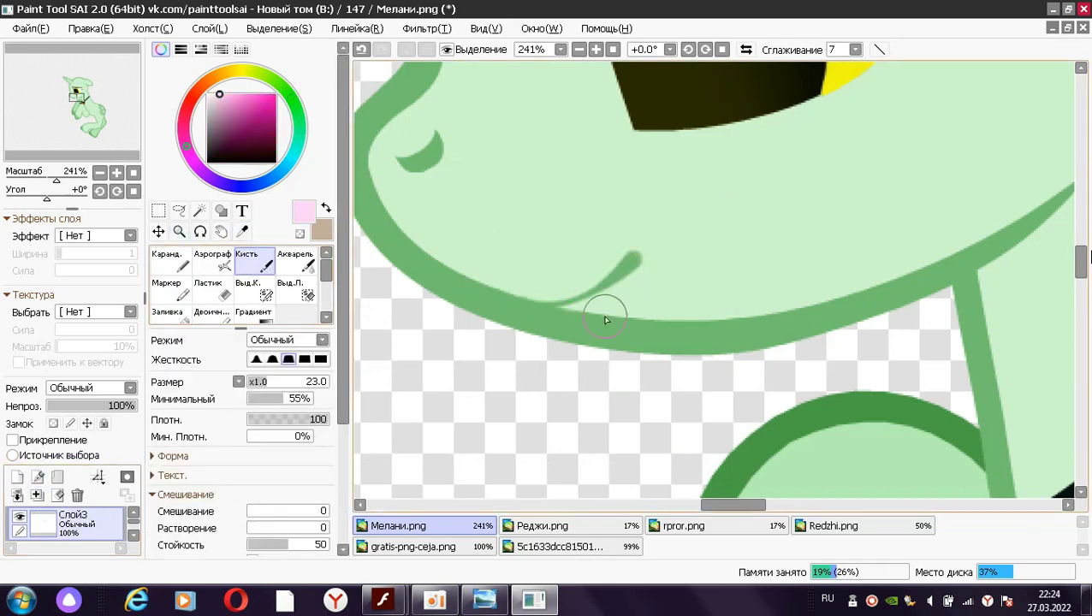
scroll(604, 313, up, 3)
drag(377, 291, 520, 336)
click(129, 388)
click(86, 403)
scroll(124, 391, down, 2)
click(295, 261)
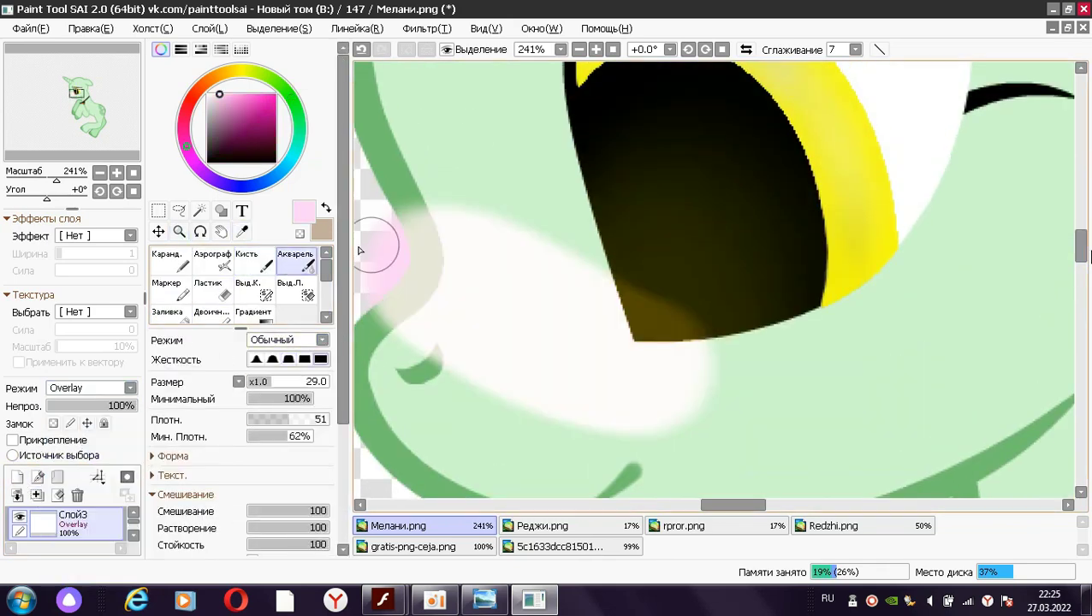
key(ctrl+z)
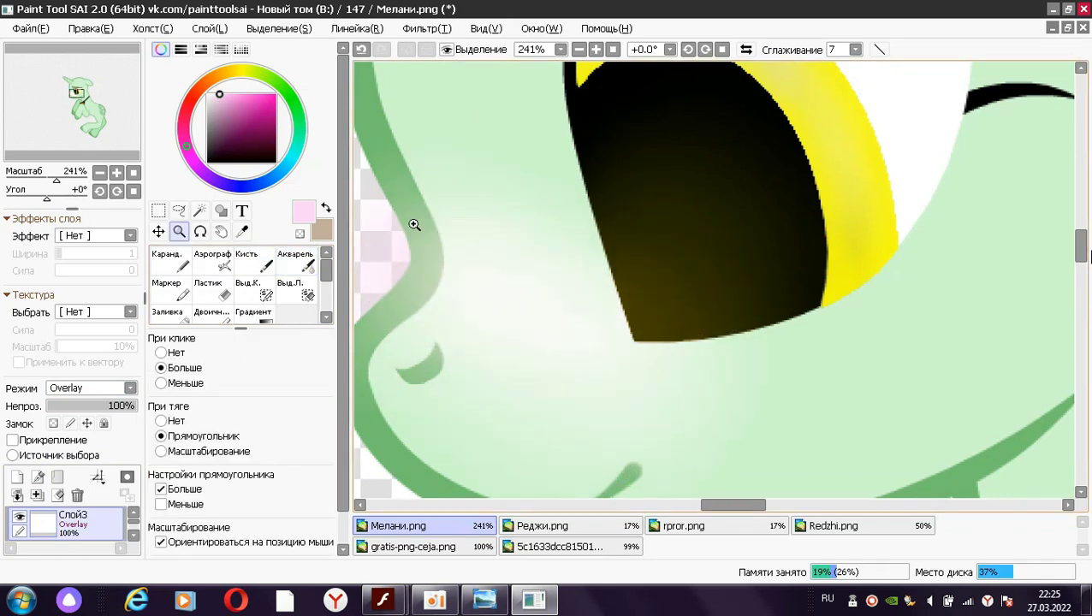
Select the whole pony and brush outline-green shading of size 73 along the inner edge of the head and neck
click(199, 211)
click(558, 261)
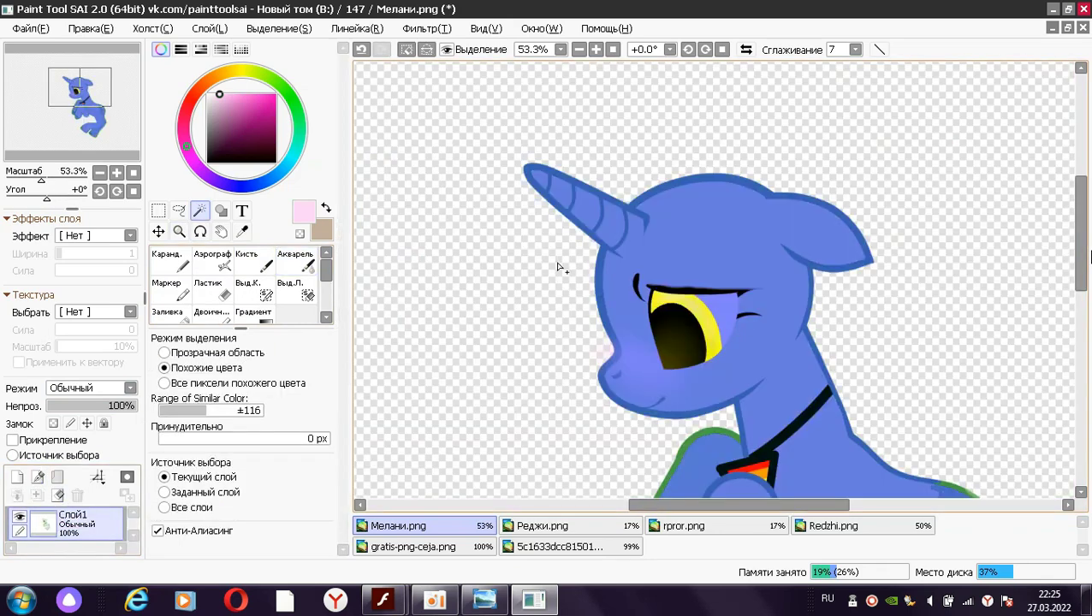
click(246, 261)
alt+click(624, 262)
mouse_move(624, 261)
mouse_down()
mouse_move(761, 201)
mouse_move(821, 266)
mouse_move(617, 342)
mouse_move(803, 330)
mouse_move(856, 462)
mouse_up()
scroll(856, 462, down, 3)
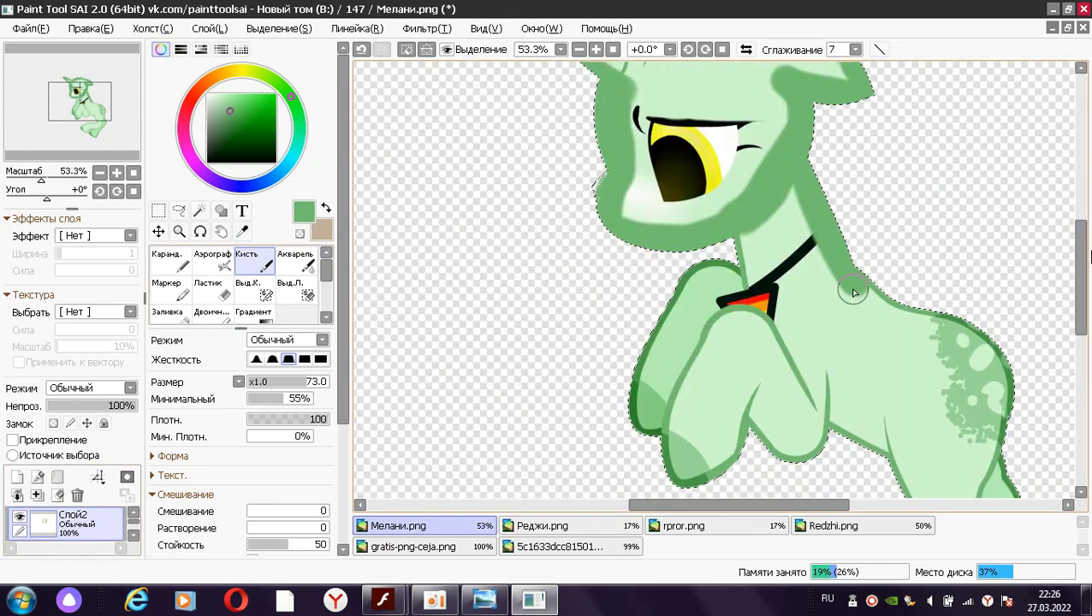
Continue the green edge shading along the back, front legs, belly and hind legs
drag(822, 256, 1009, 480)
mouse_move(736, 248)
mouse_down()
mouse_move(635, 383)
mouse_move(634, 428)
mouse_up()
mouse_move(685, 291)
mouse_down()
mouse_move(676, 406)
mouse_move(788, 419)
mouse_move(839, 411)
mouse_move(899, 445)
mouse_up()
scroll(898, 445, down, 4)
mouse_move(906, 214)
mouse_down()
mouse_move(931, 286)
mouse_move(843, 385)
mouse_move(745, 334)
mouse_move(1006, 316)
mouse_up()
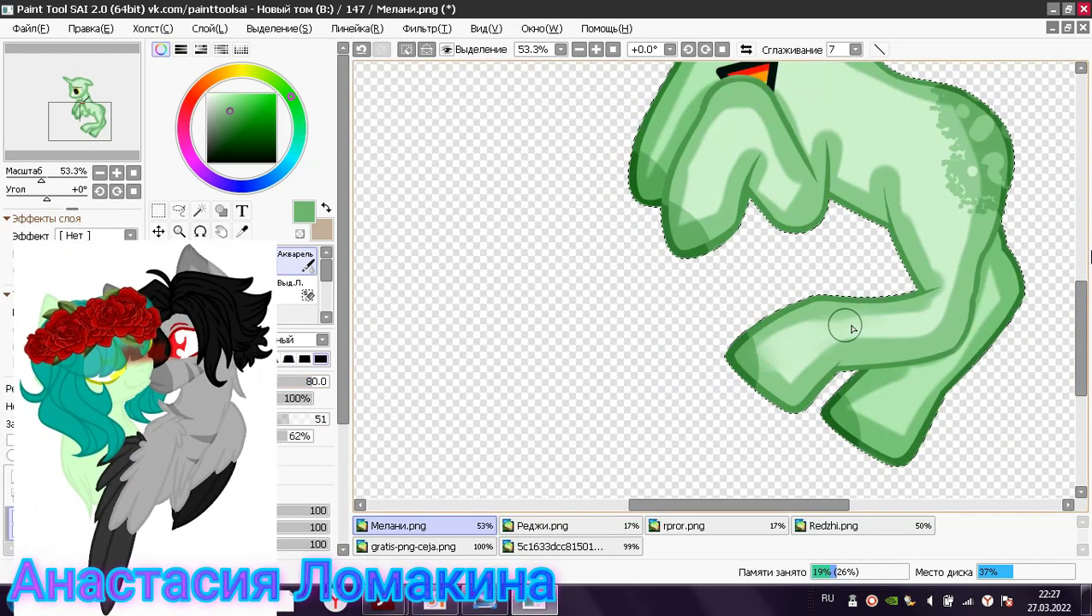
Blend the green edge shading over the legs, body and head with Watercolor at sizes 80 to 100, and clear the selection
mouse_move(840, 321)
mouse_down()
mouse_move(848, 367)
mouse_move(939, 269)
mouse_move(776, 378)
mouse_up()
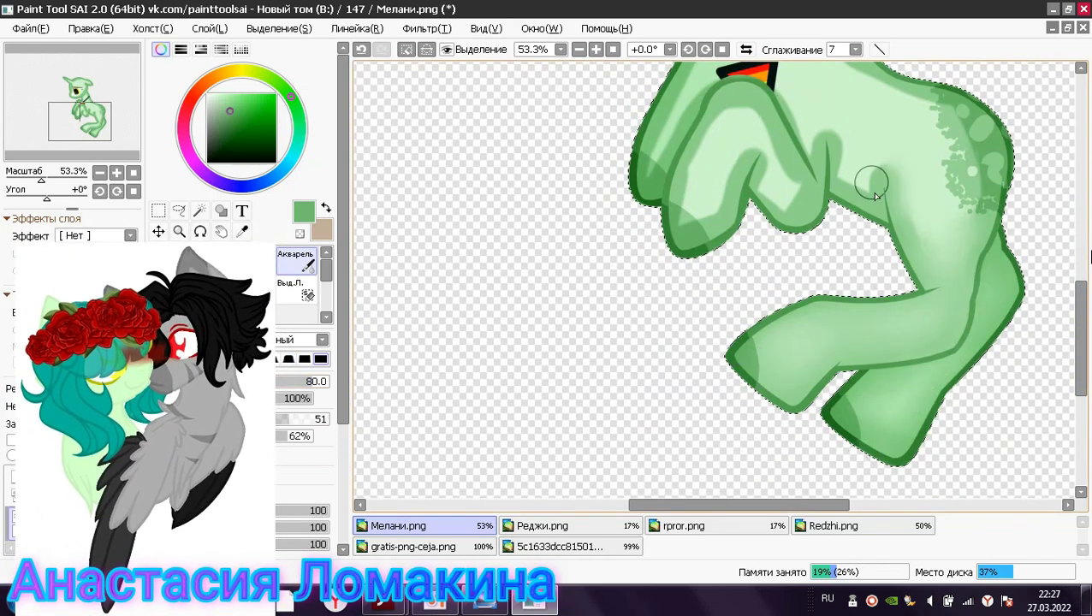
scroll(956, 207, up, 2)
key(bracketright)
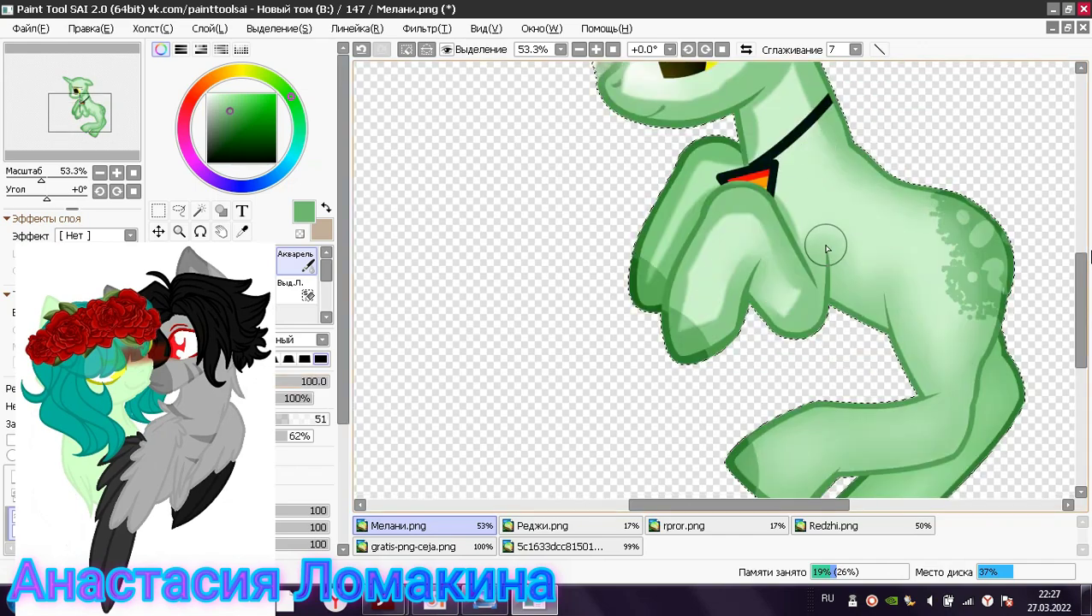
scroll(849, 294, up, 4)
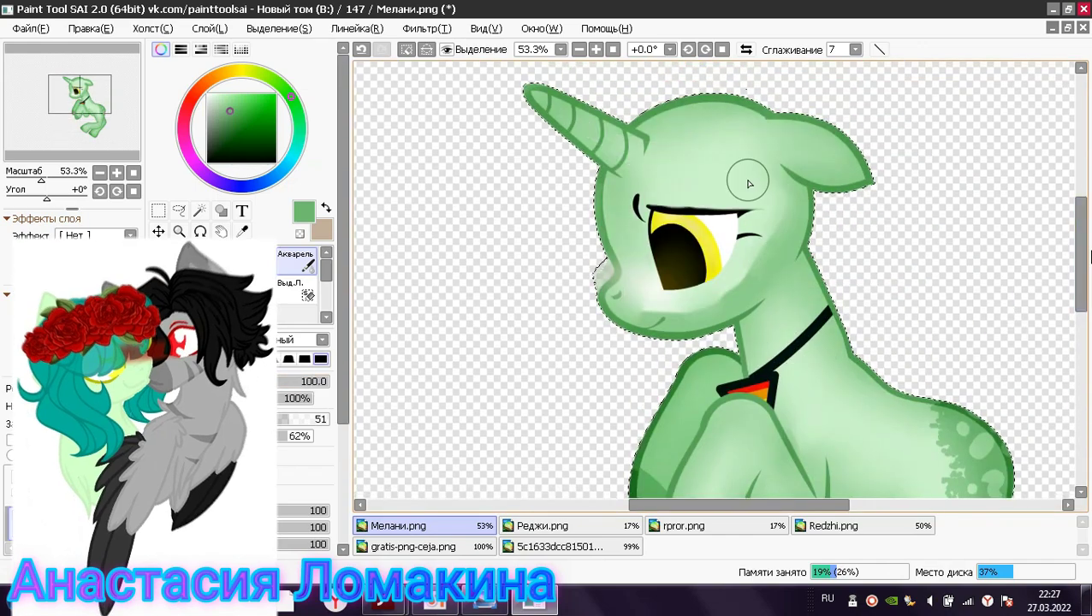
key(ctrl+d)
Paint a pale pink highlight across the snout on an Overlay layer at 86% opacity and soften it with Watercolor
click(242, 231)
click(184, 161)
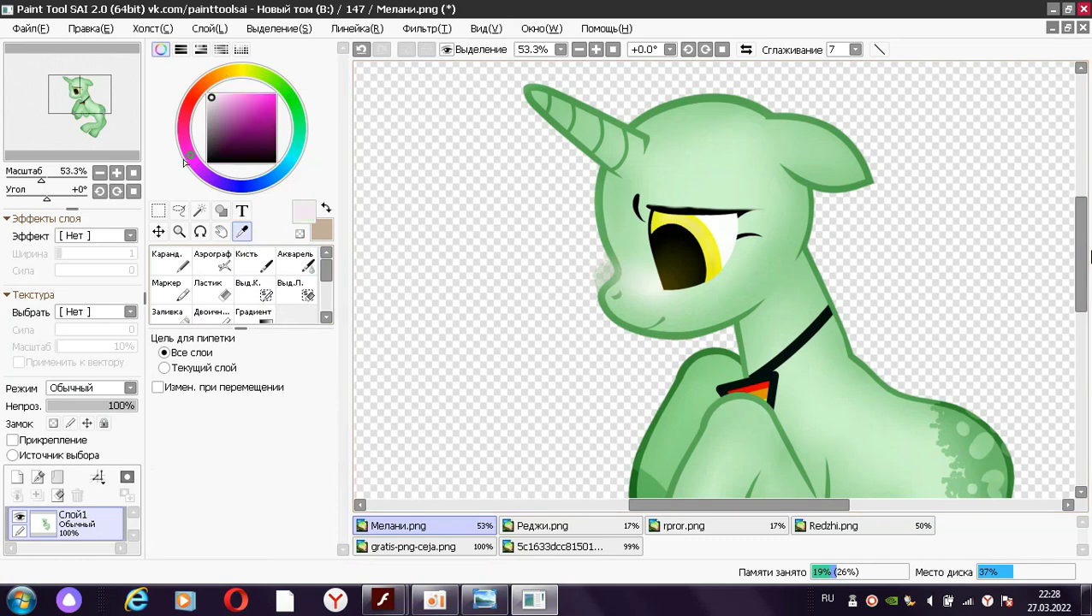
click(294, 259)
drag(600, 272, 676, 299)
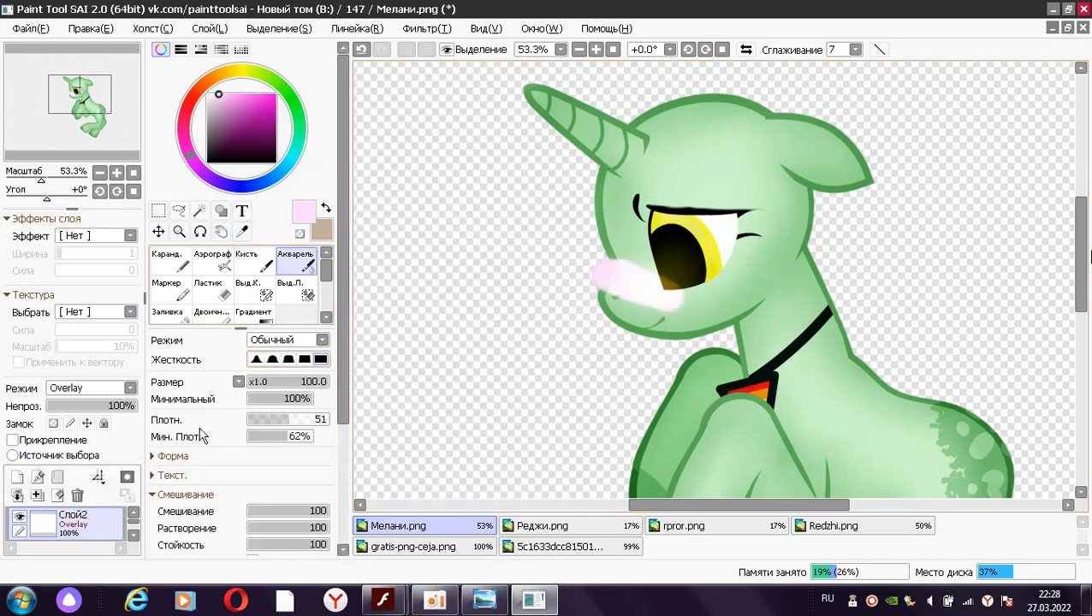
drag(642, 252, 594, 272)
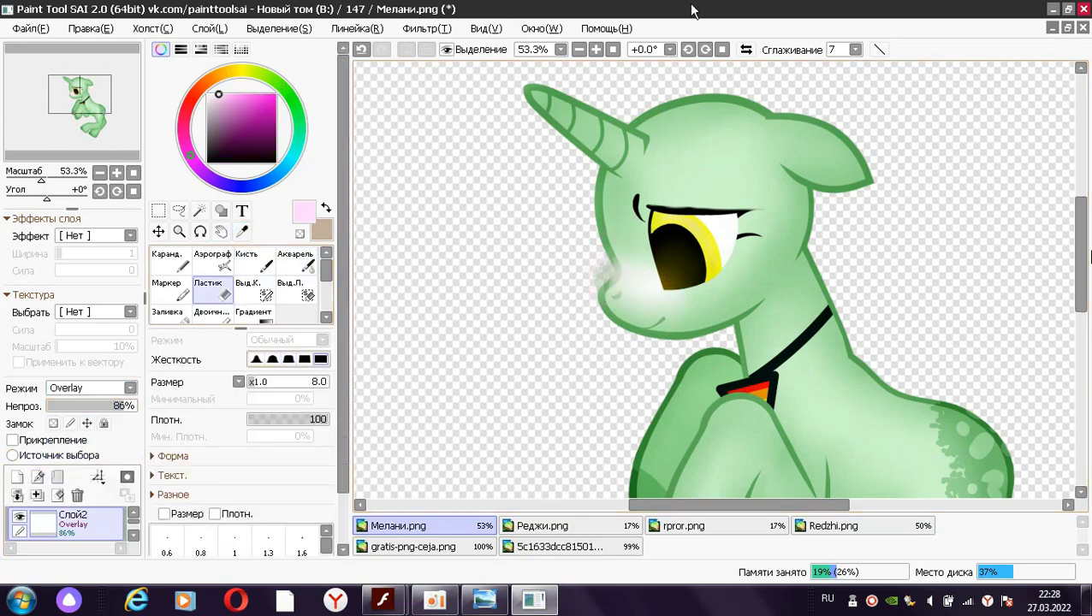
scroll(631, 217, down, 4)
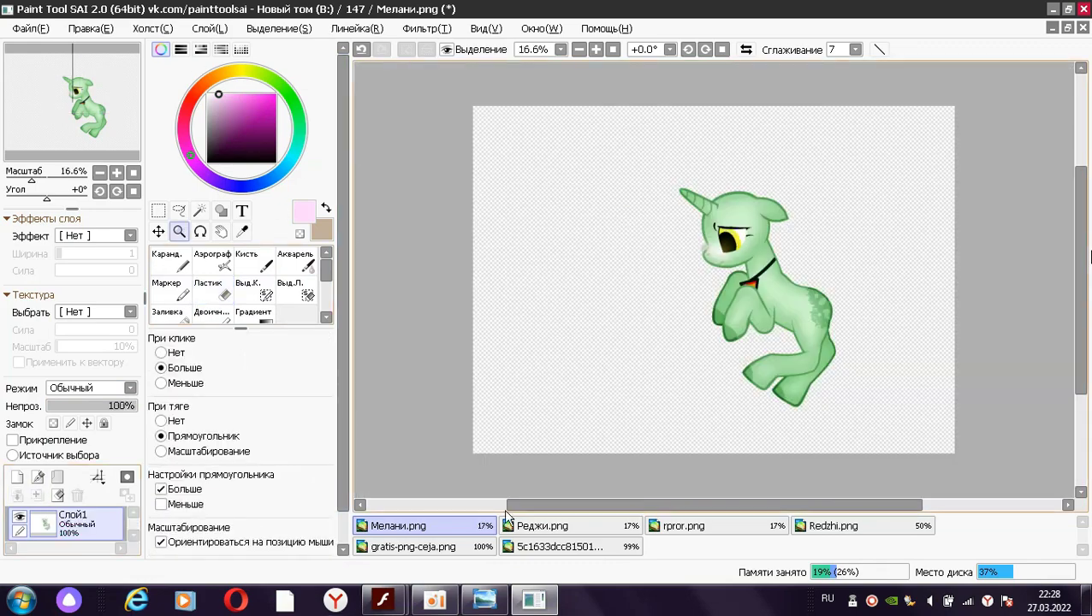
Copy the back part of the mane from rpror.png into Мелани.png and fit it behind the unicorn's head
click(684, 526)
click(199, 210)
click(90, 29)
click(180, 114)
click(398, 525)
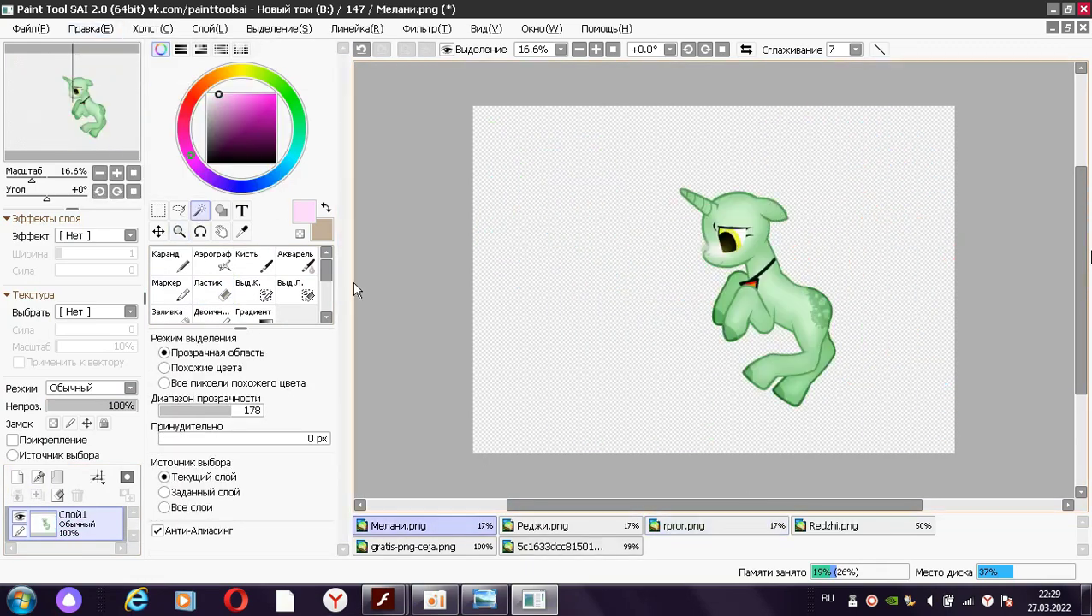
click(90, 28)
click(102, 135)
key(ctrl+t)
drag(796, 143, 741, 224)
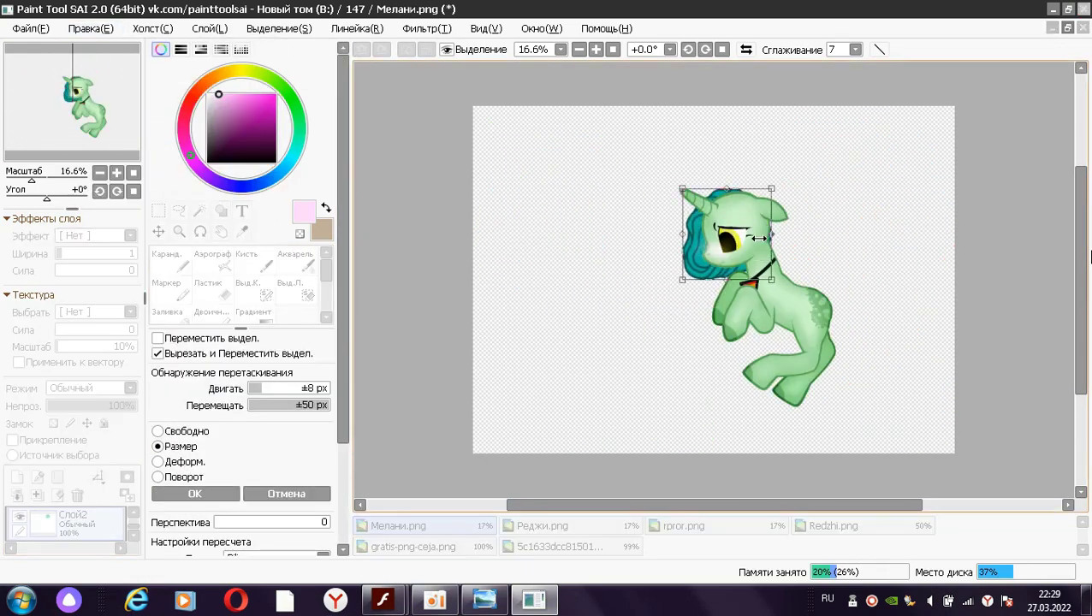
key(Return)
Copy the front mane from rpror.png into Мелани.png and fit it over the unicorn's forehead and eye
key(ctrl+Tab)
click(199, 210)
click(894, 158)
click(90, 28)
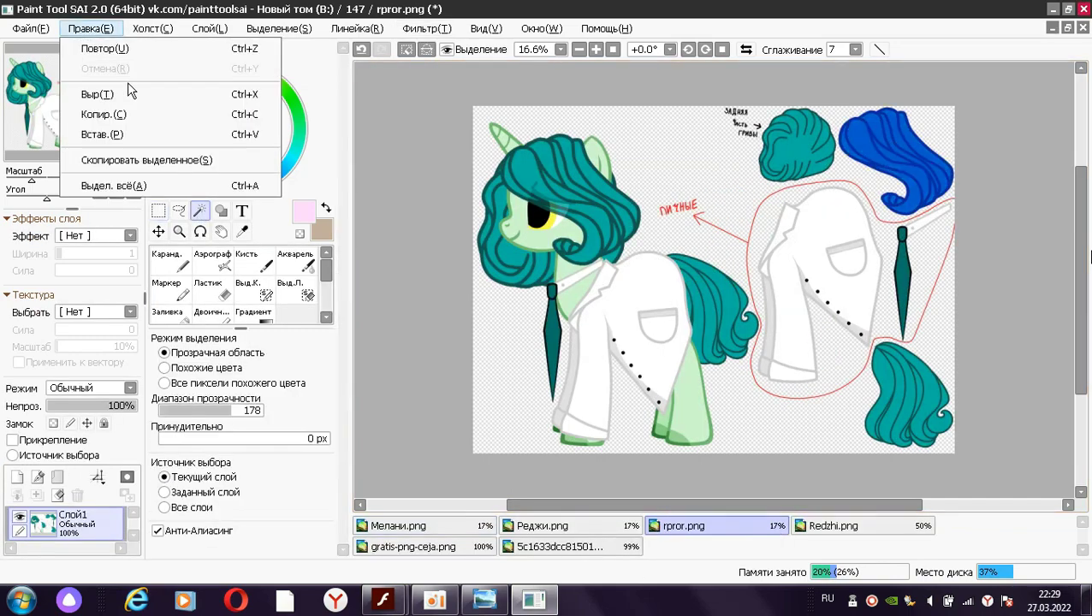
click(128, 112)
click(398, 526)
key(ctrl+v)
key(ctrl+t)
drag(895, 161, 753, 224)
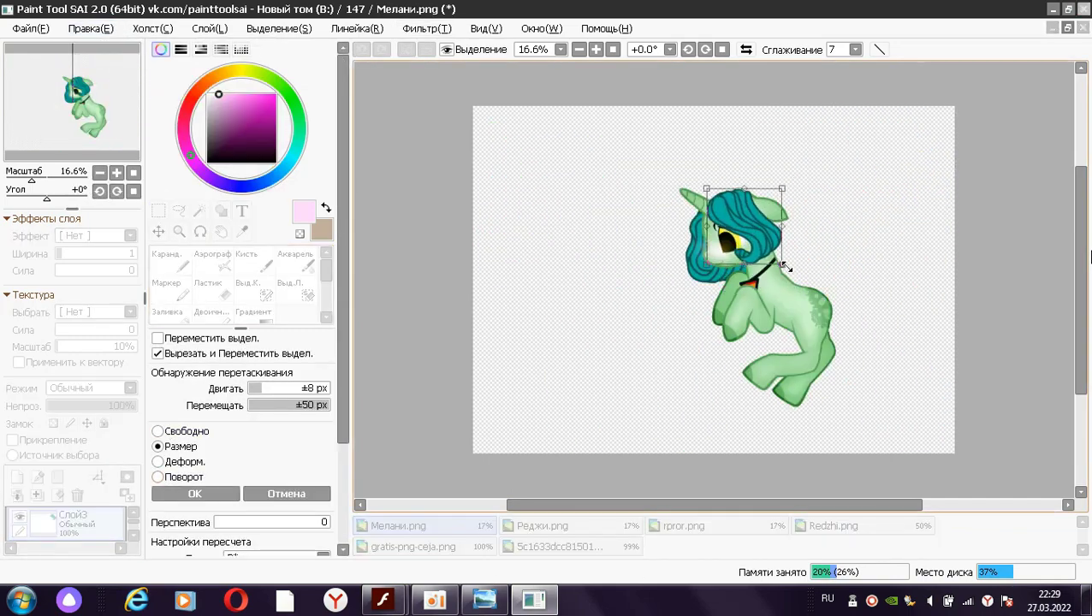
key(Return)
Copy the teal tail from rpror.png into Мелани.png, scale it down and place it behind the unicorn's hip
click(683, 525)
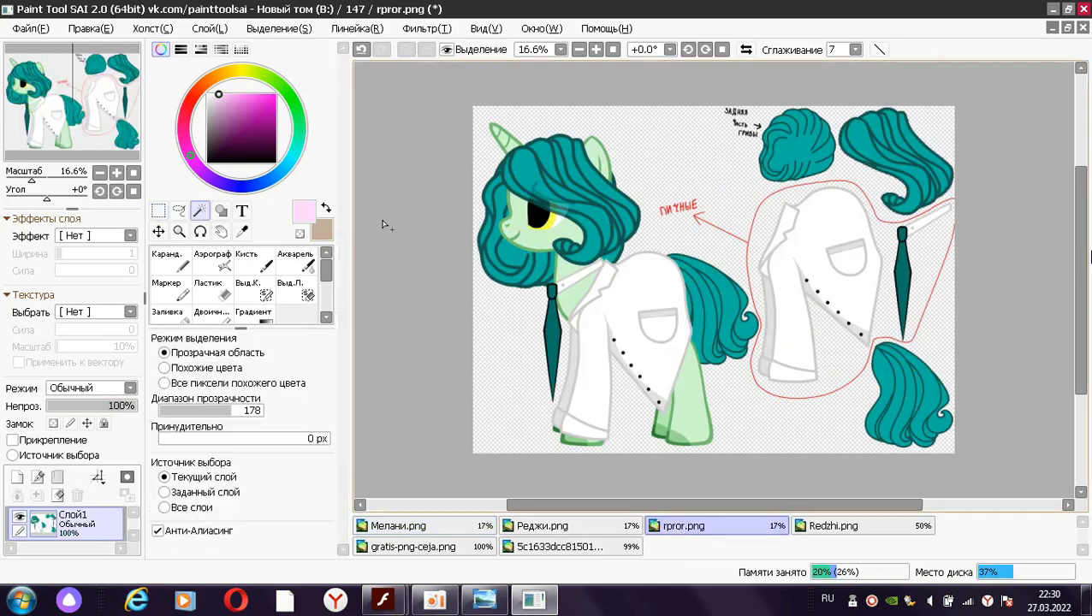
click(899, 390)
key(ctrl+c)
click(398, 525)
click(91, 28)
click(103, 135)
key(ctrl+t)
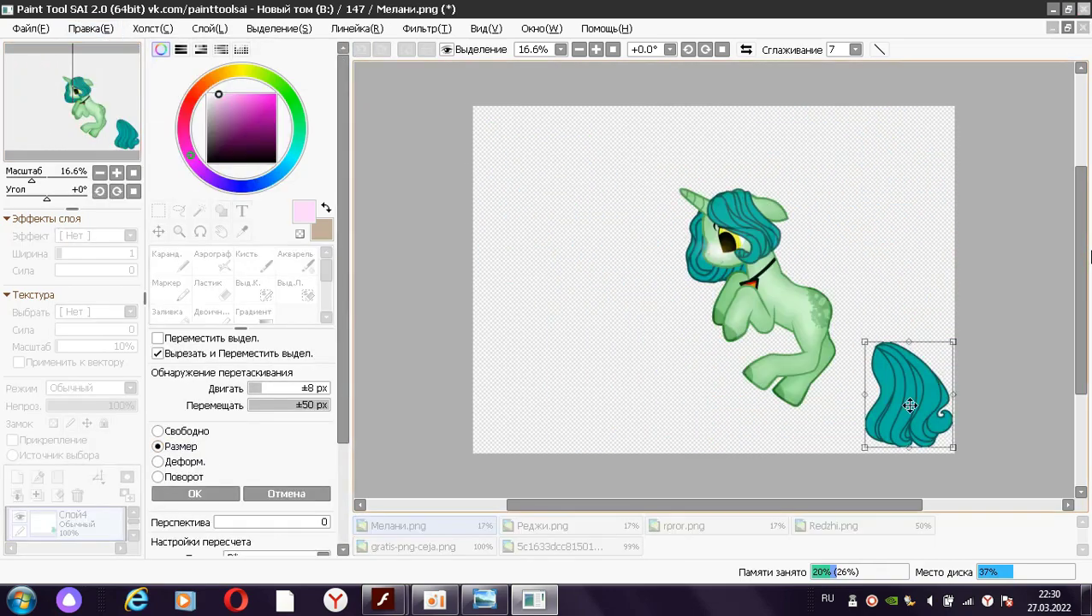
drag(950, 445, 877, 382)
click(196, 493)
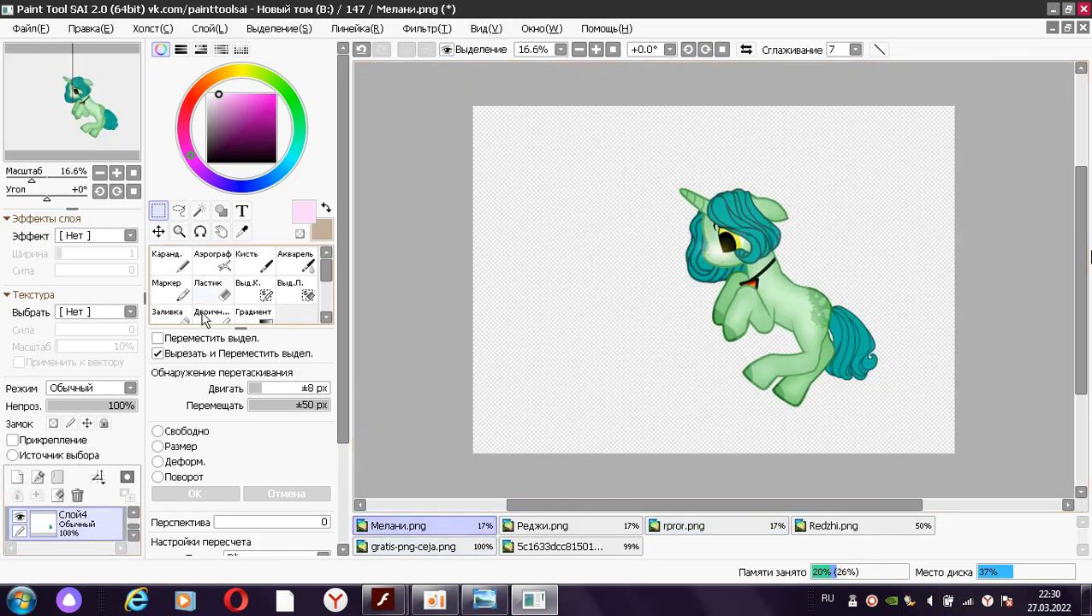
Transform the tail layer so the base of the tail overlaps the edge of the unicorn's hip
click(179, 231)
drag(792, 323, 856, 360)
scroll(822, 334, up, 2)
key(ctrl+t)
click(189, 450)
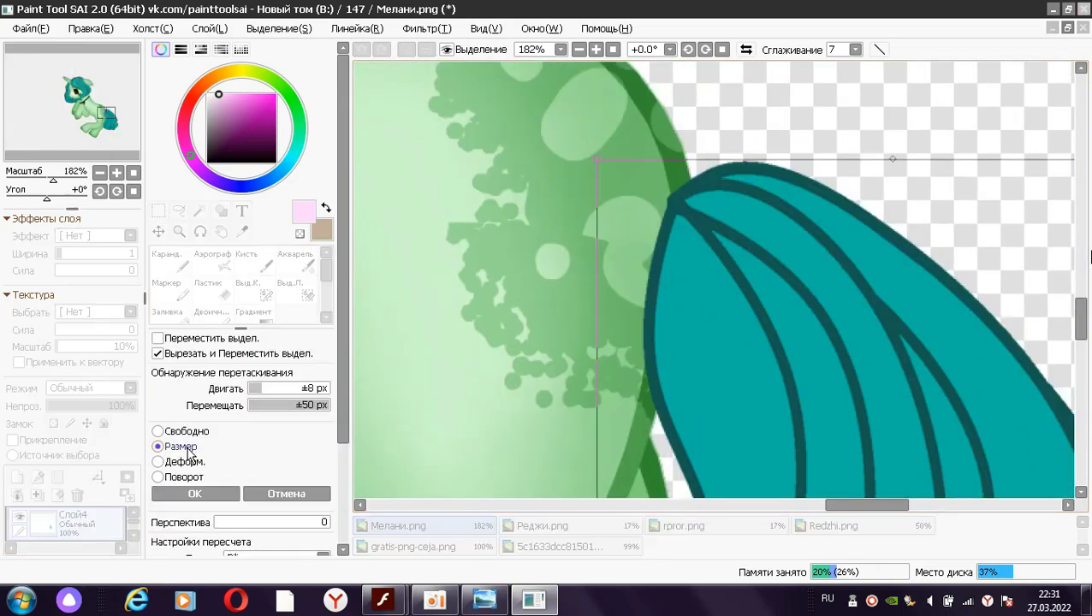
mouse_move(650, 359)
mouse_down()
mouse_move(770, 244)
mouse_move(890, 283)
mouse_up()
Erase the tail where it overlaps the hip with the Eraser at size 28, and return the tail layer to Normal blending
click(206, 294)
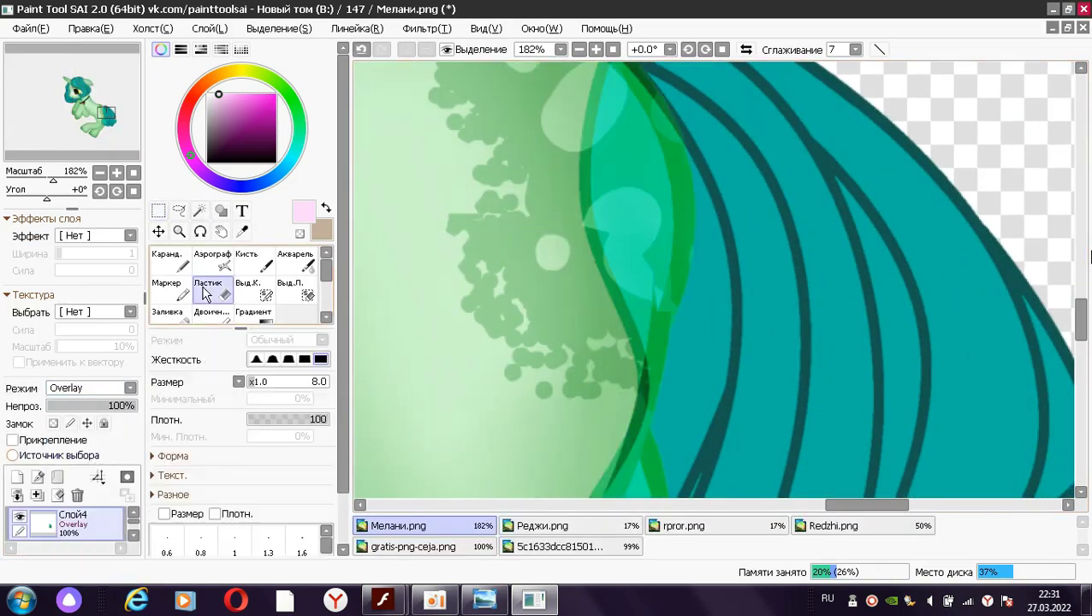
click(276, 384)
scroll(637, 299, up, 3)
drag(648, 274, 677, 397)
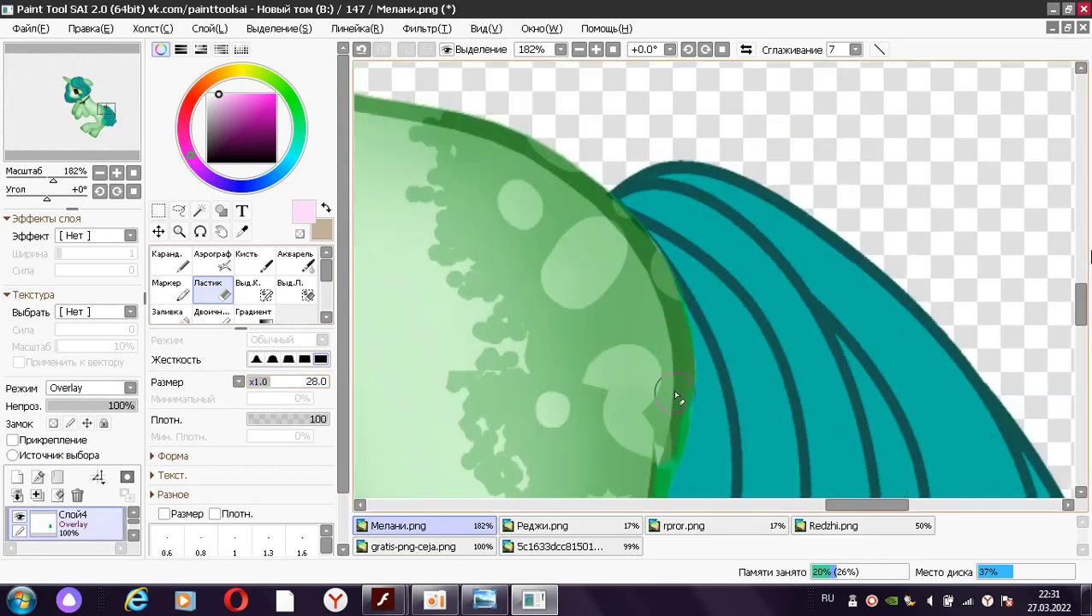
scroll(677, 394, down, 5)
click(91, 388)
click(72, 407)
click(179, 232)
key(ctrl+0)
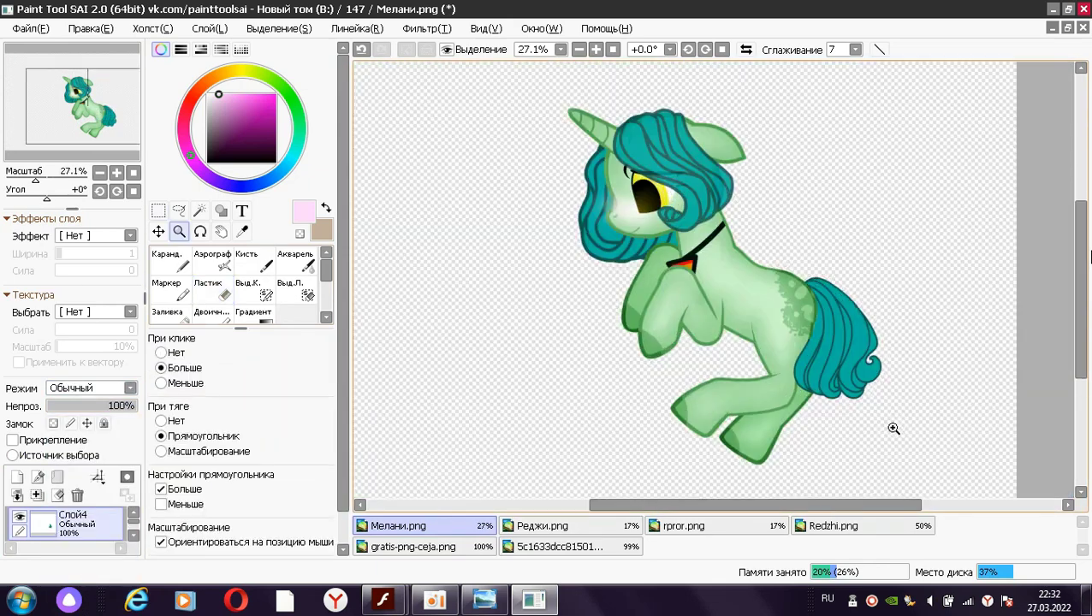
Select the front mane and tail with the Magic Wand by picking the transparent surroundings and inverting the selection
click(133, 535)
click(73, 522)
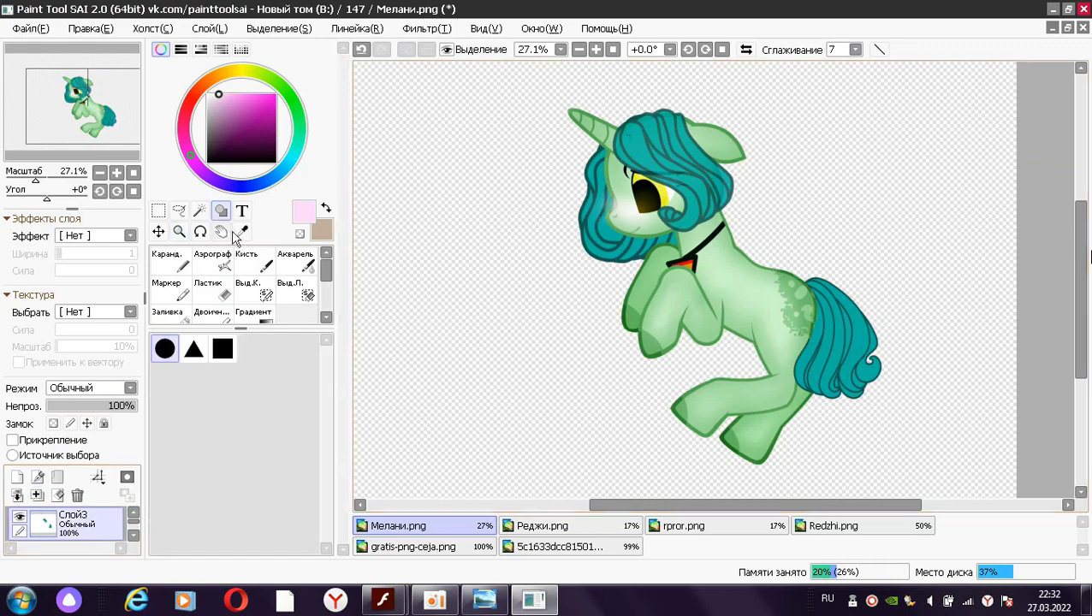
click(199, 211)
click(387, 77)
click(402, 50)
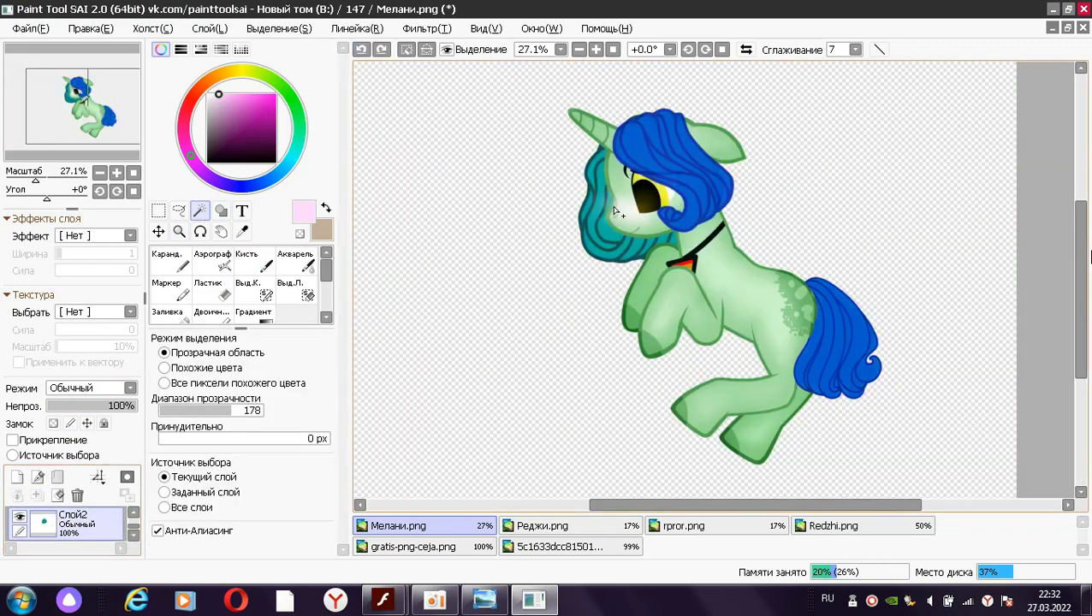
Draw fine black and white strands over the back mane with the Pencil at size 1.5 and change the strand layer's blending mode
key(b)
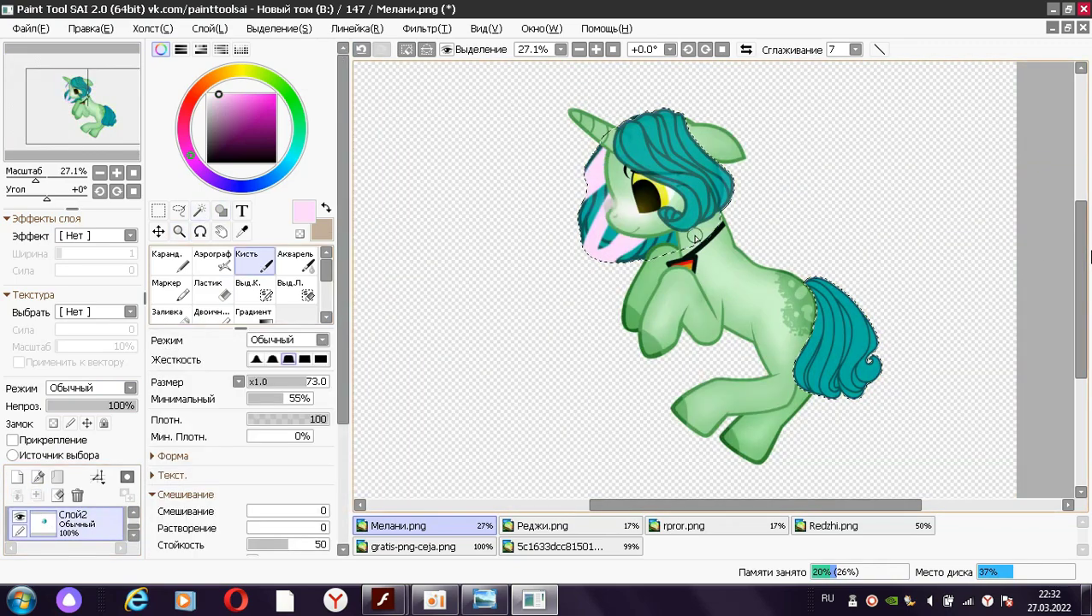
click(360, 50)
key(n)
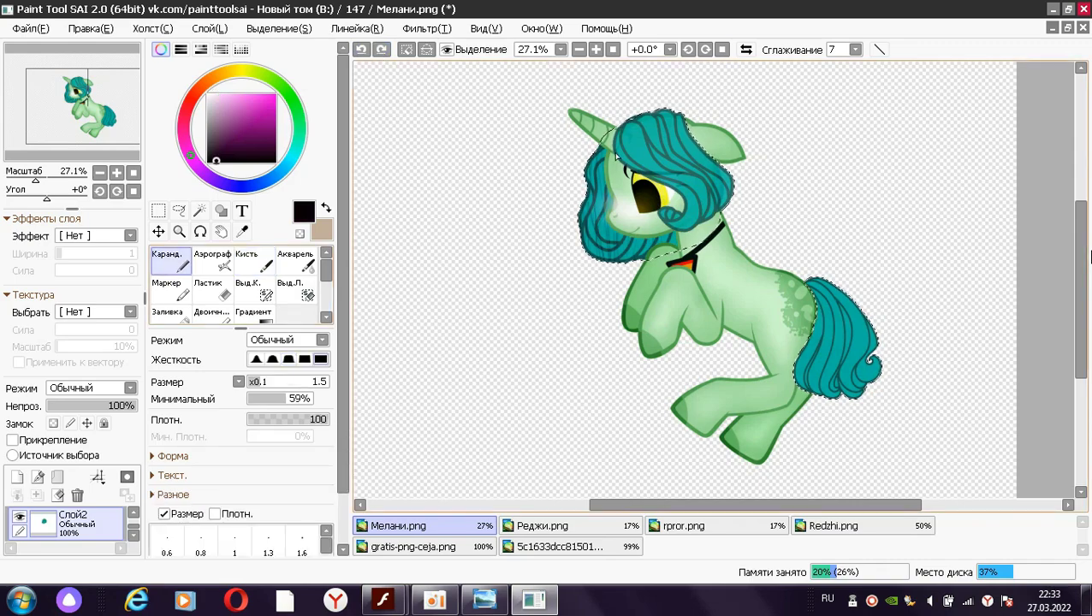
drag(615, 156, 599, 256)
drag(614, 139, 612, 216)
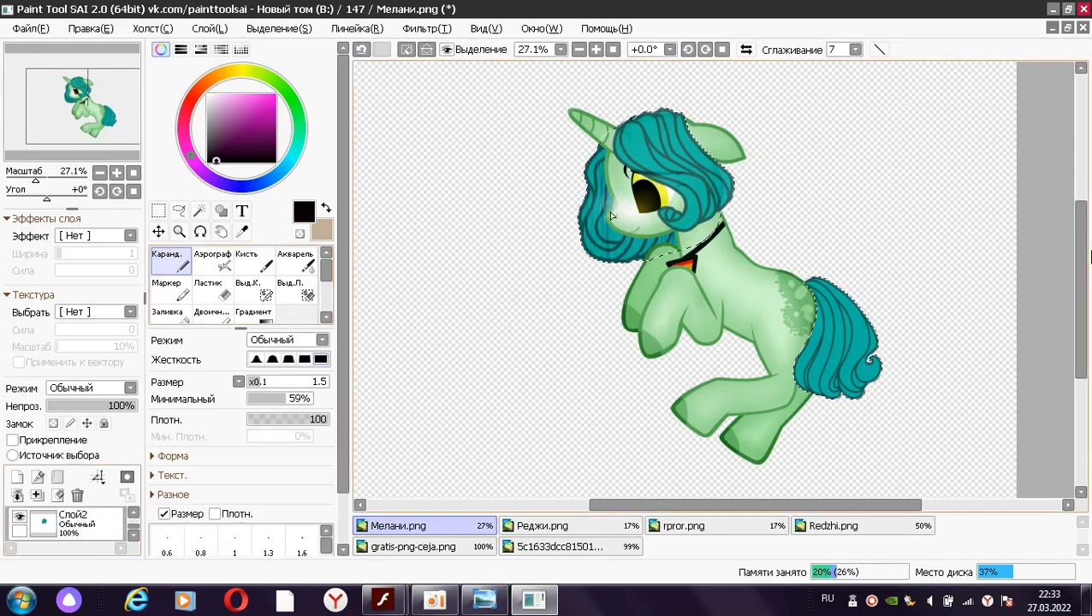
click(125, 524)
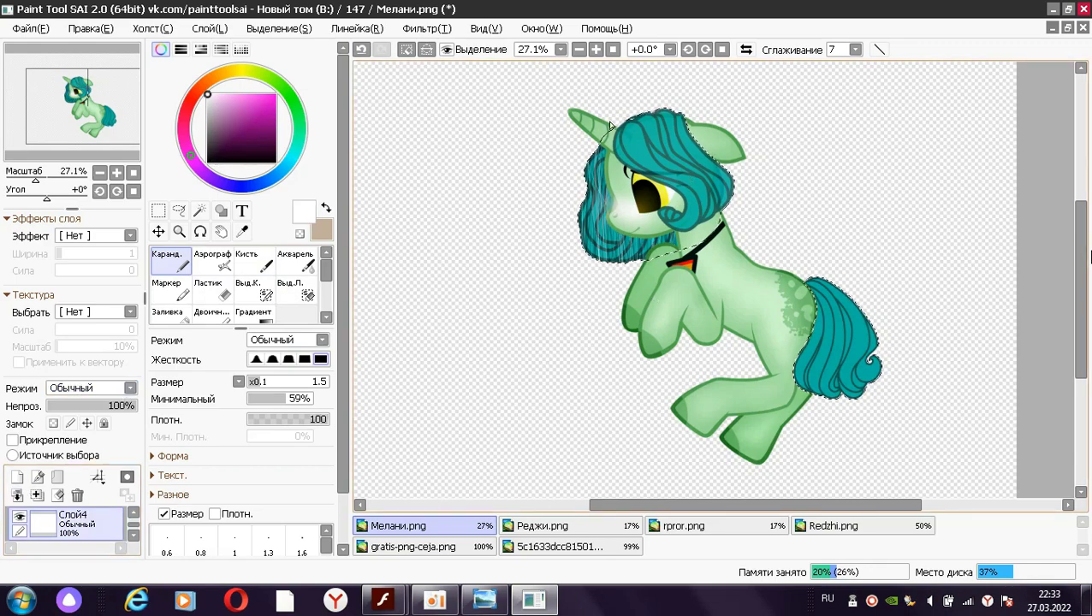
click(92, 388)
click(86, 447)
Create a new layer, select the front mane and tail, and draw thin dark and light strands across them
click(18, 479)
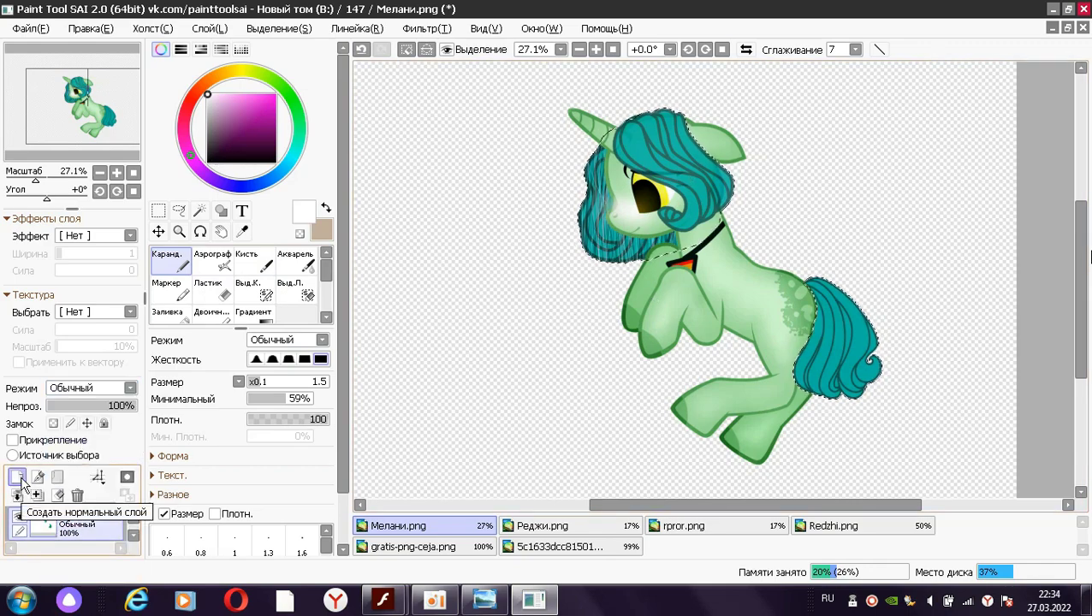
click(199, 210)
click(184, 270)
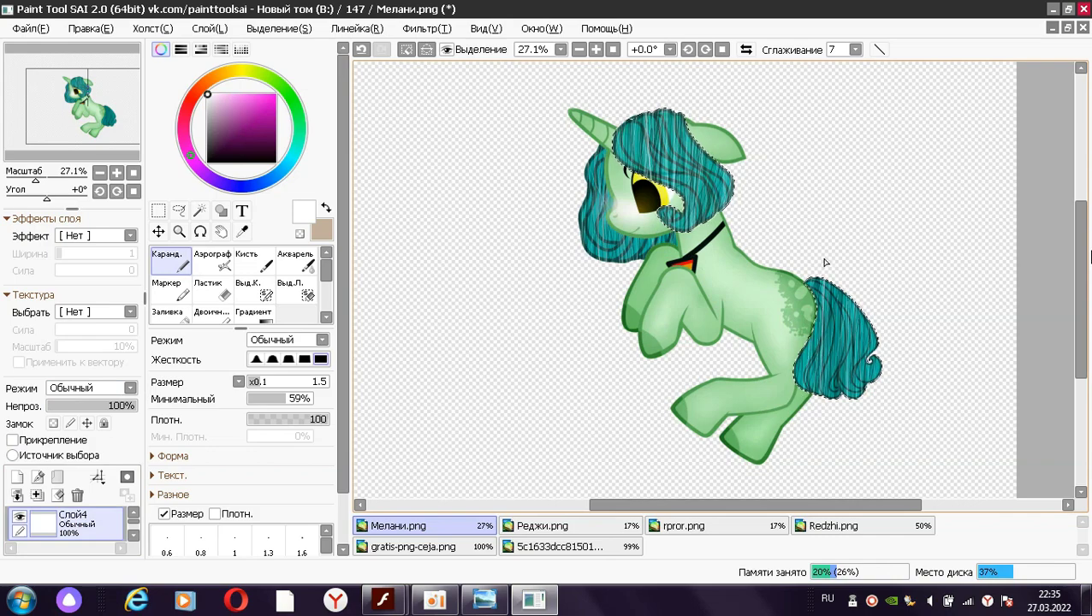
Brush black shading of size 73 along the front mane and tail edges, set to Multiply at 31%, and blend it with Watercolor
key(b)
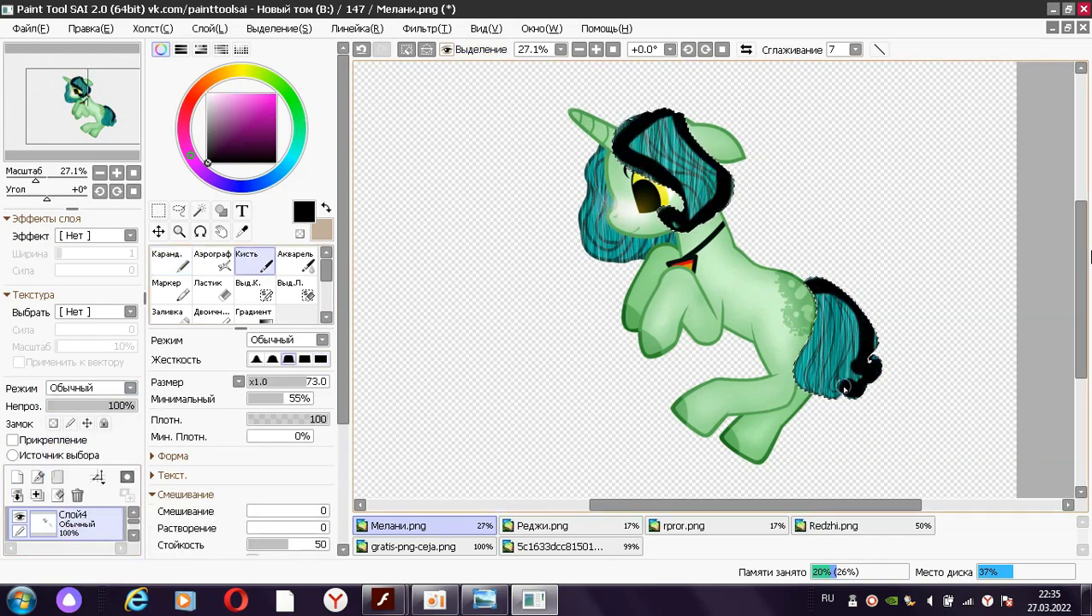
click(90, 388)
click(77, 412)
click(75, 405)
click(295, 261)
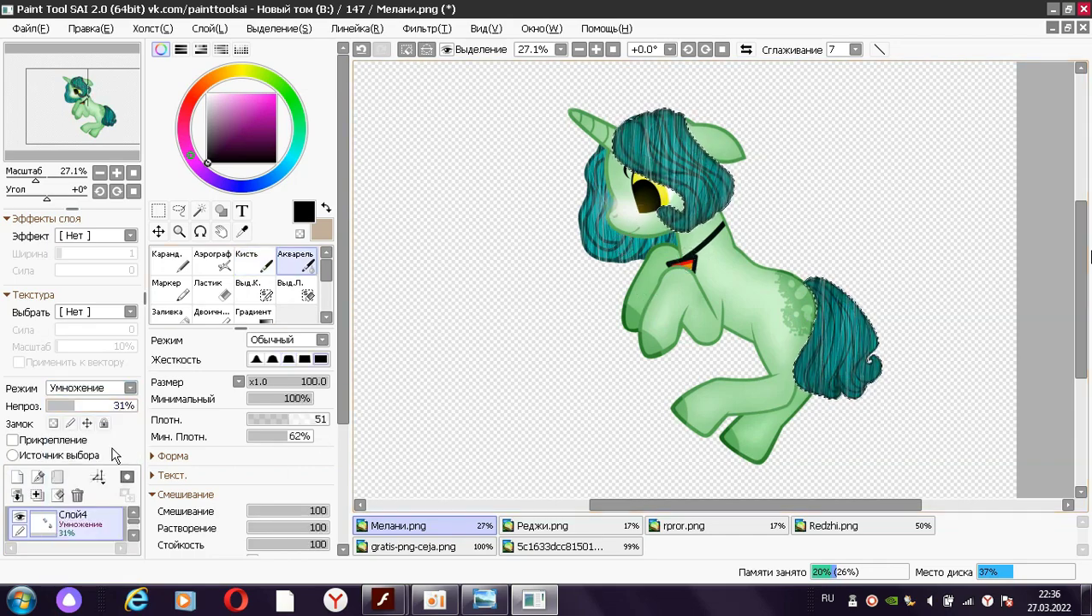
Shade the back mane in black on a new Multiply layer at 51%, merge it down and clear the selection
click(133, 536)
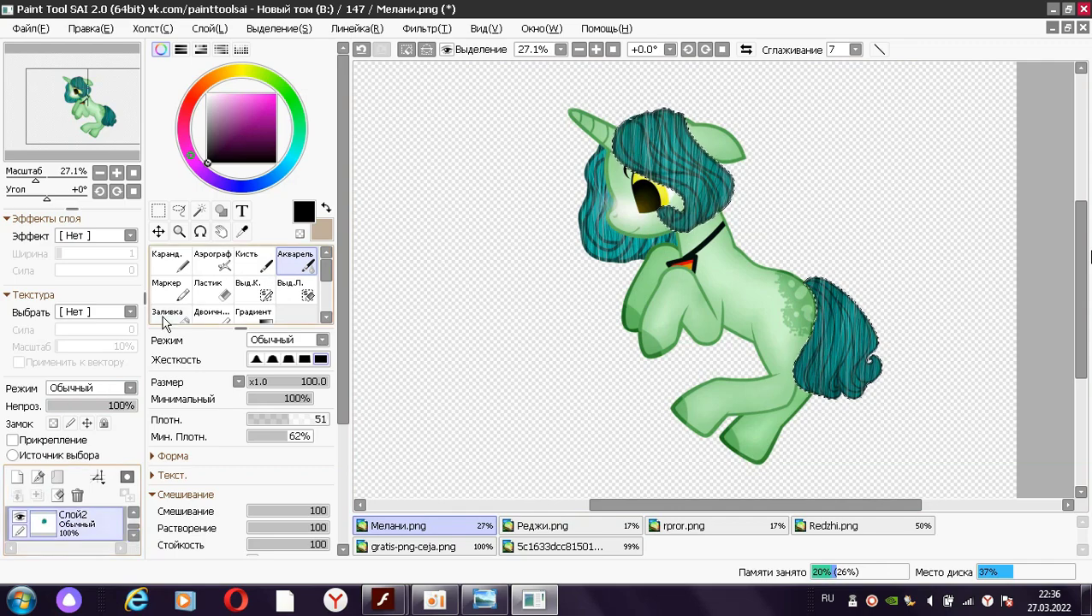
click(199, 211)
click(605, 152)
click(17, 476)
key(b)
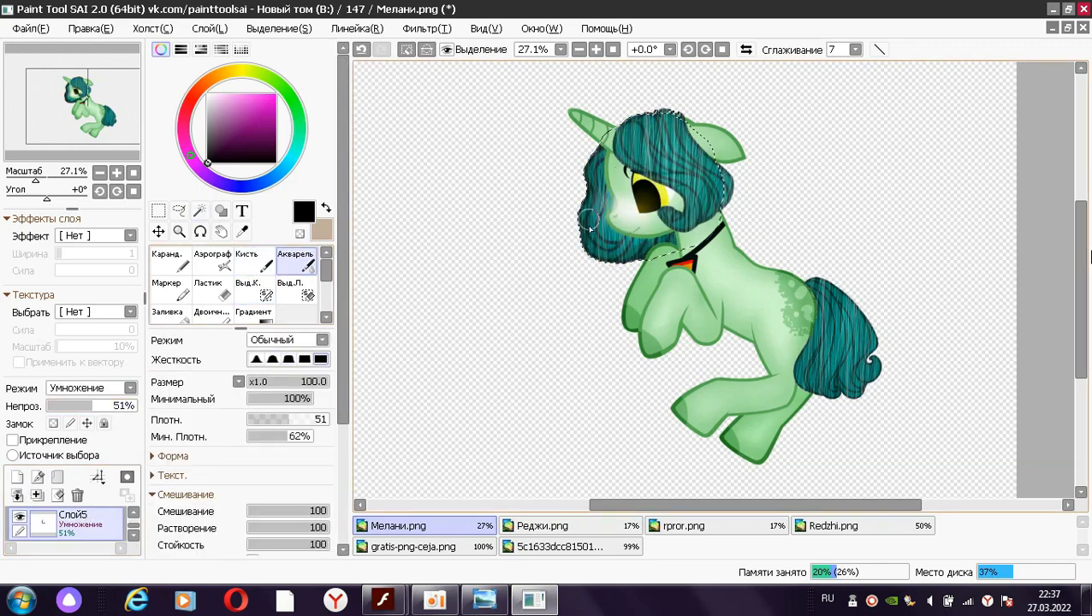
click(43, 496)
click(406, 50)
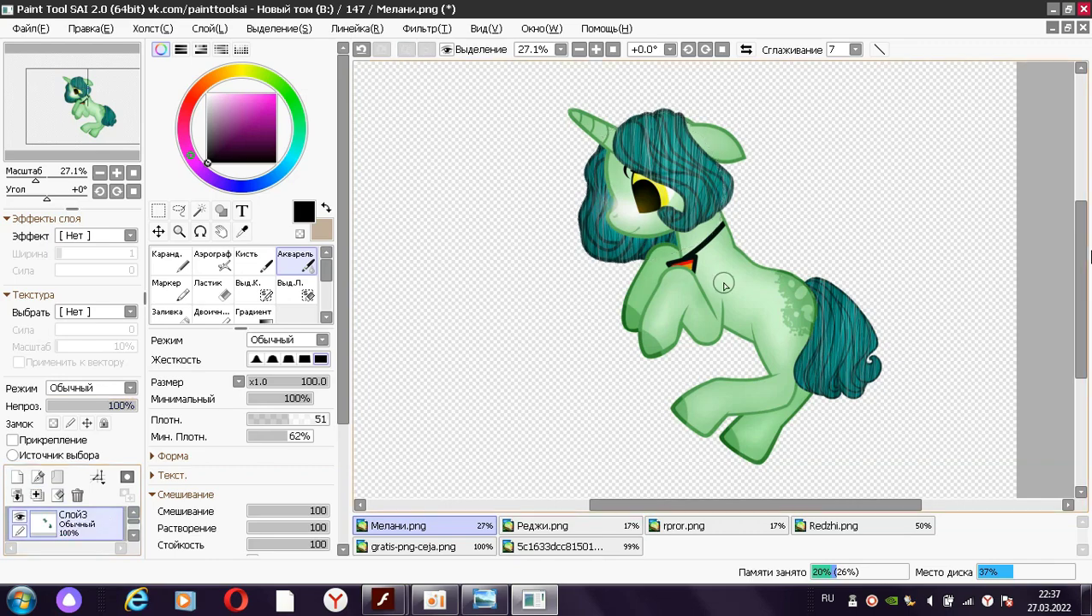
Paste the finished green unicorn into Реджи.png and move it in front of the grey pony's chest
click(179, 233)
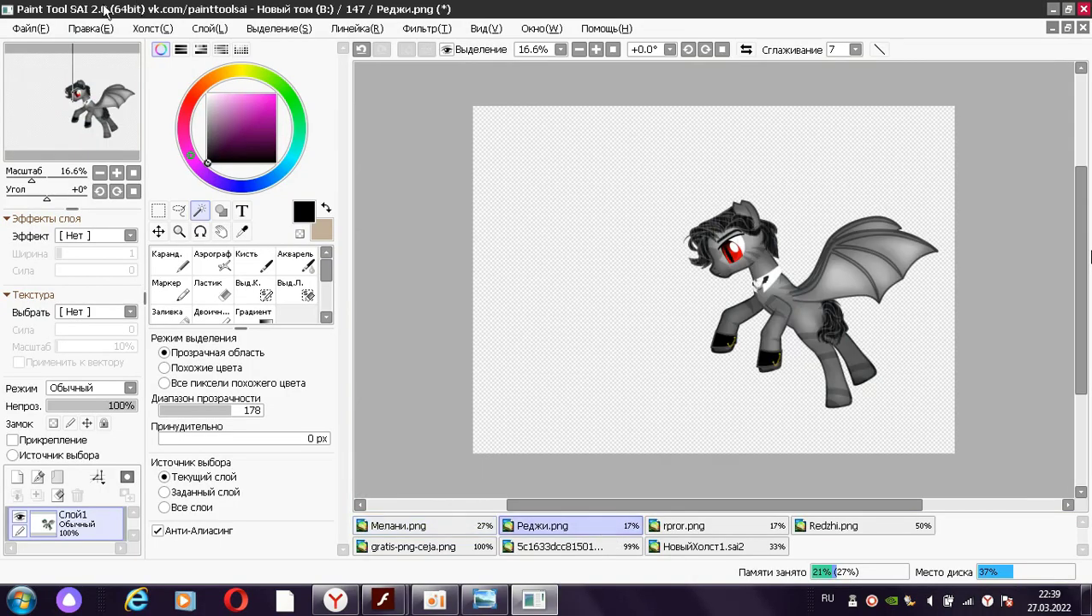
key(ctrl+v)
drag(711, 262, 697, 313)
key(ctrl+space)
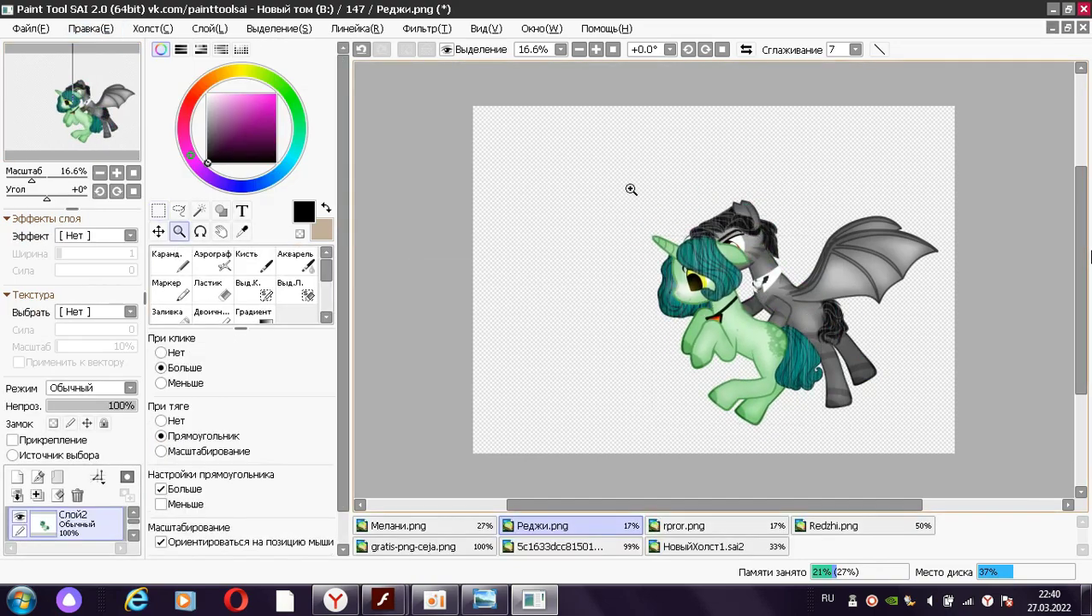
Adjust the two ponies' positions against each other and place the grey pony's layer above the unicorn in Overlay mode
drag(638, 187, 685, 184)
scroll(699, 342, down, 1)
drag(699, 449, 545, 214)
key(Return)
drag(1081, 256, 1081, 294)
key(ctrl+e)
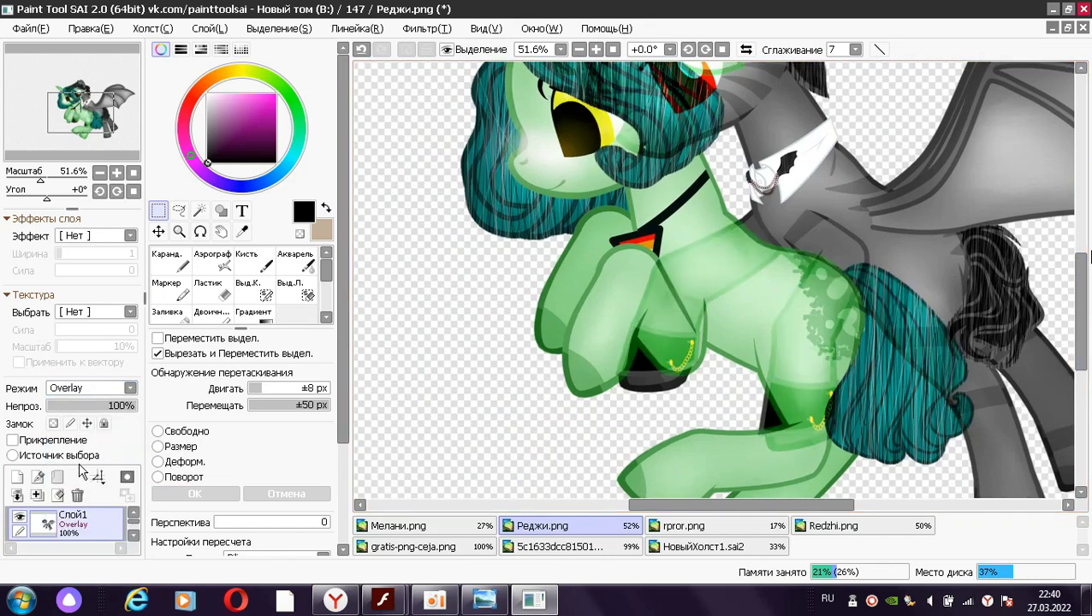
Erase the grey pony's parts overlapping the unicorn's neck, chest and forelegs, and return the layer to Normal mode
key(ctrl+space)
drag(668, 257, 710, 256)
key(e)
mouse_move(957, 275)
mouse_down()
mouse_move(829, 181)
mouse_move(782, 190)
mouse_move(880, 281)
mouse_move(747, 409)
mouse_move(724, 460)
mouse_move(656, 344)
mouse_up()
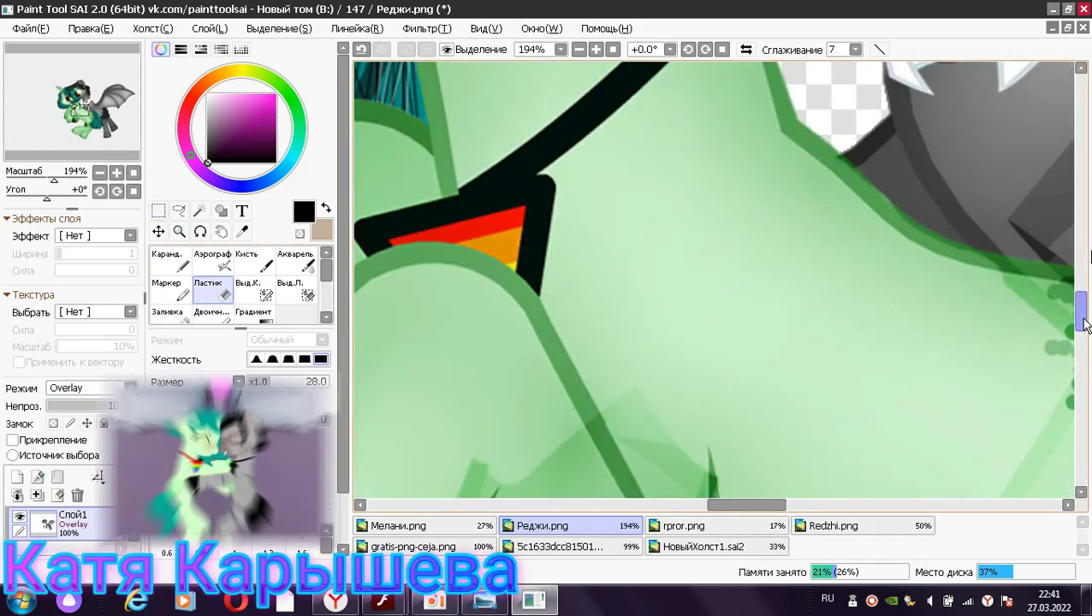
drag(1081, 308, 1081, 334)
mouse_move(543, 248)
mouse_down()
mouse_move(551, 322)
mouse_move(594, 362)
mouse_move(633, 377)
mouse_move(661, 420)
mouse_move(655, 446)
mouse_up()
drag(1081, 341, 1081, 358)
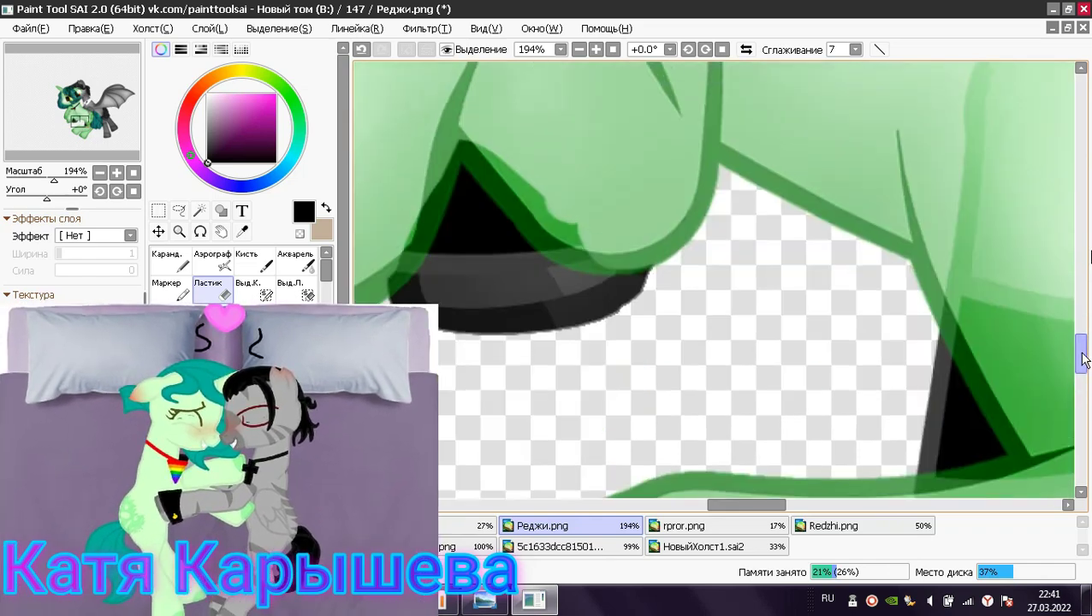
key(ctrl+z)
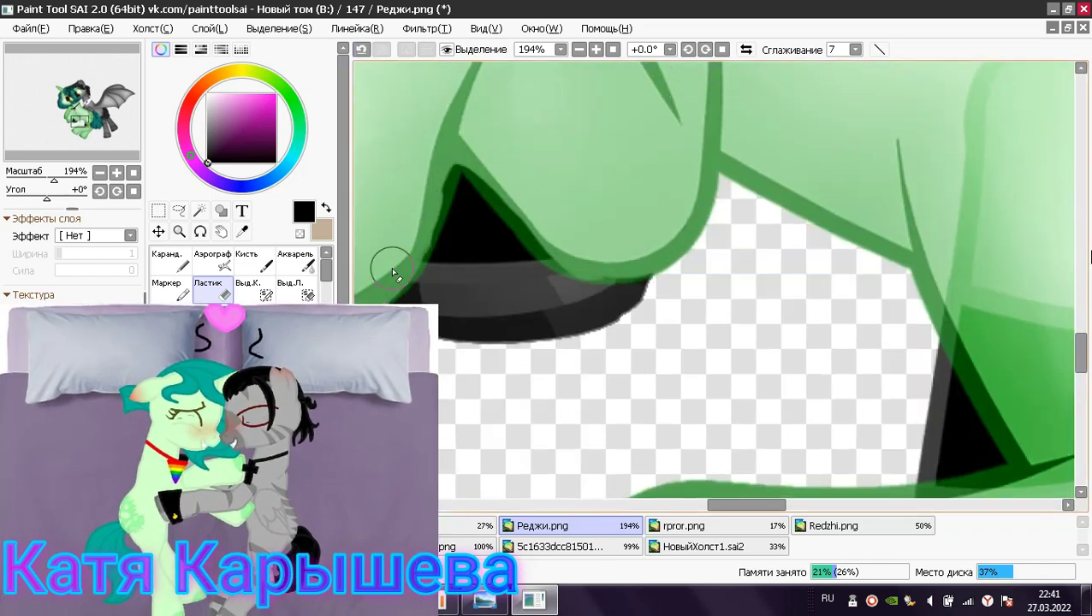
mouse_move(391, 267)
mouse_down()
mouse_move(439, 219)
mouse_move(527, 236)
mouse_move(751, 342)
mouse_up()
click(179, 231)
scroll(1083, 259, up, 3)
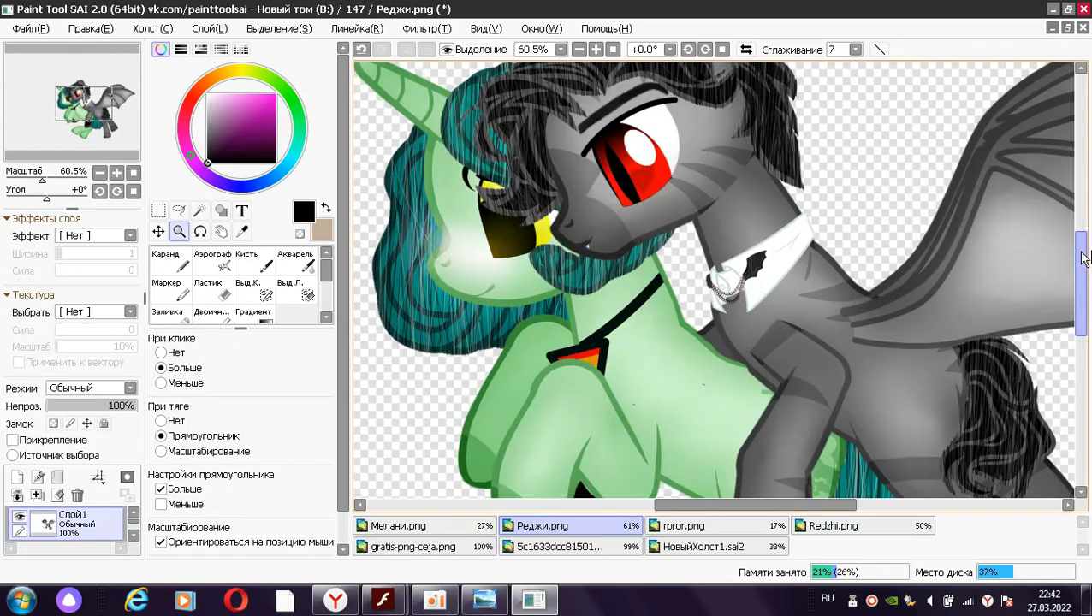
Erase the grey forelock that covers the green unicorn's yellow eye
scroll(1083, 258, down, 2)
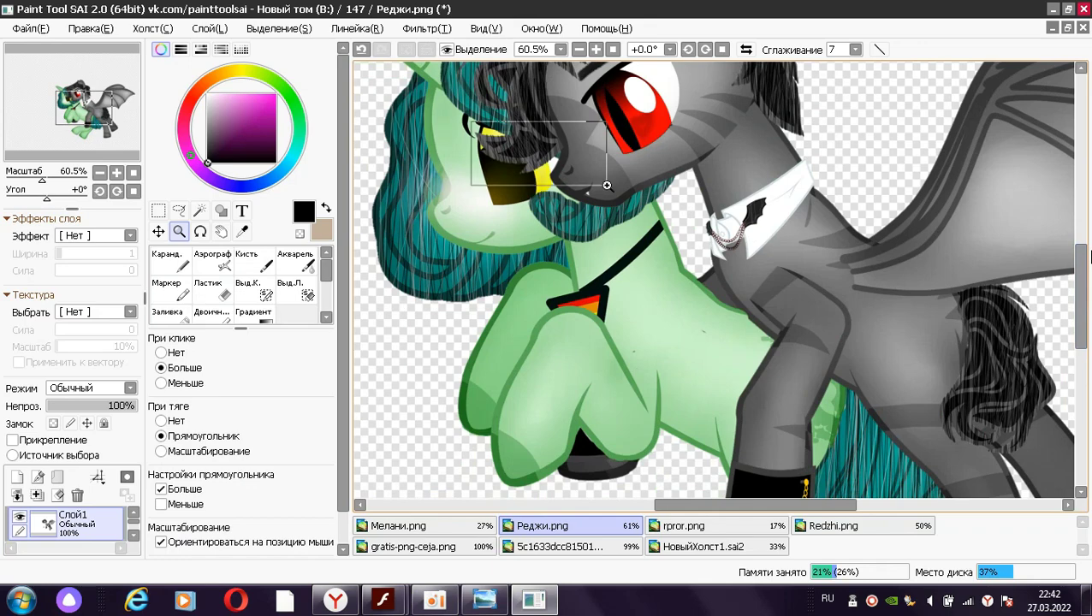
drag(607, 186, 607, 186)
click(199, 211)
click(451, 135)
click(360, 53)
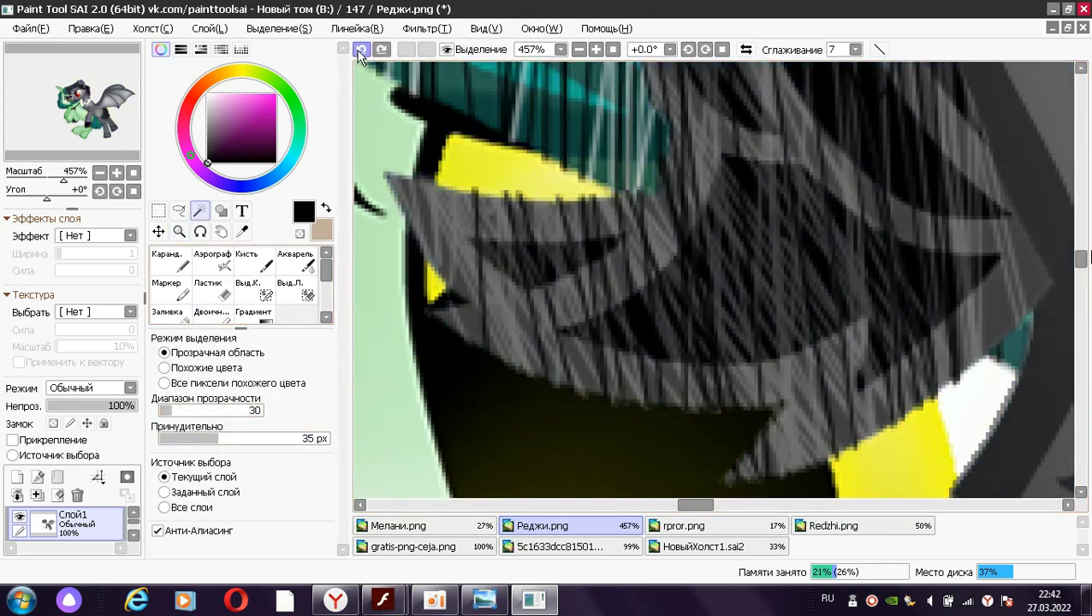
key(e)
mouse_move(403, 180)
mouse_down()
mouse_move(499, 342)
mouse_move(608, 301)
mouse_move(742, 476)
mouse_move(769, 324)
mouse_move(706, 233)
mouse_move(809, 347)
mouse_move(658, 135)
mouse_move(875, 263)
mouse_up()
key(z)
drag(619, 236, 847, 351)
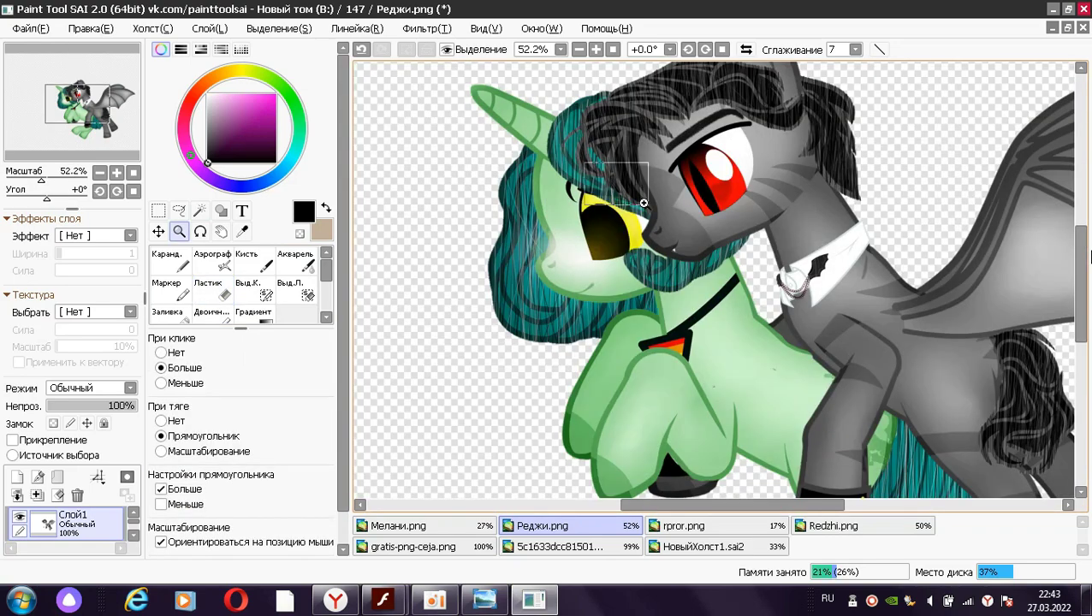
Clean up the forelock's edge beside the unicorn's eye with the Eraser at size 11
drag(644, 203, 659, 208)
key(e)
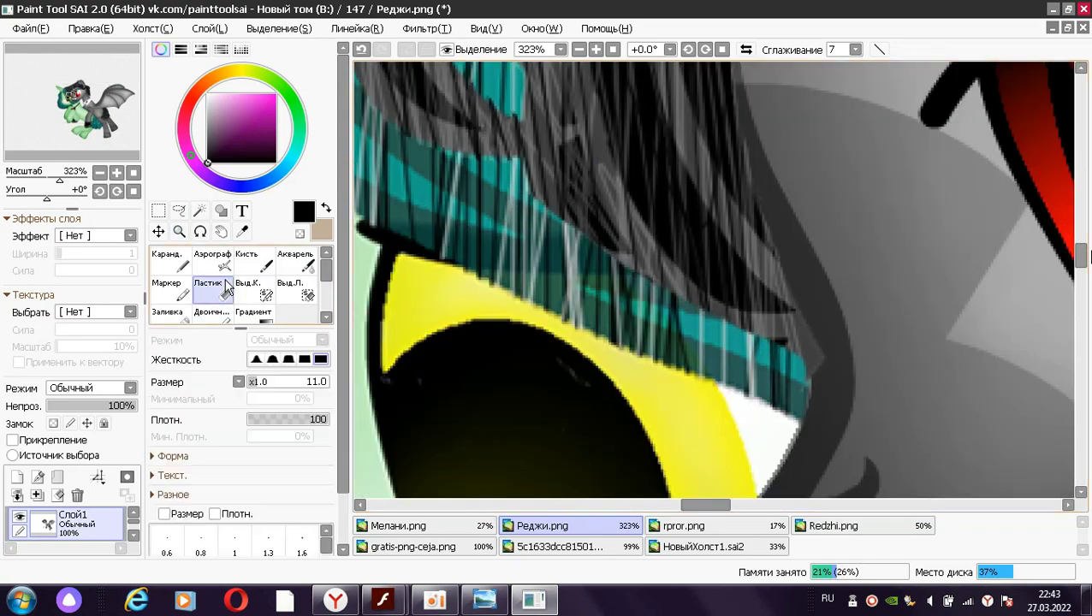
key(z)
drag(475, 140, 742, 305)
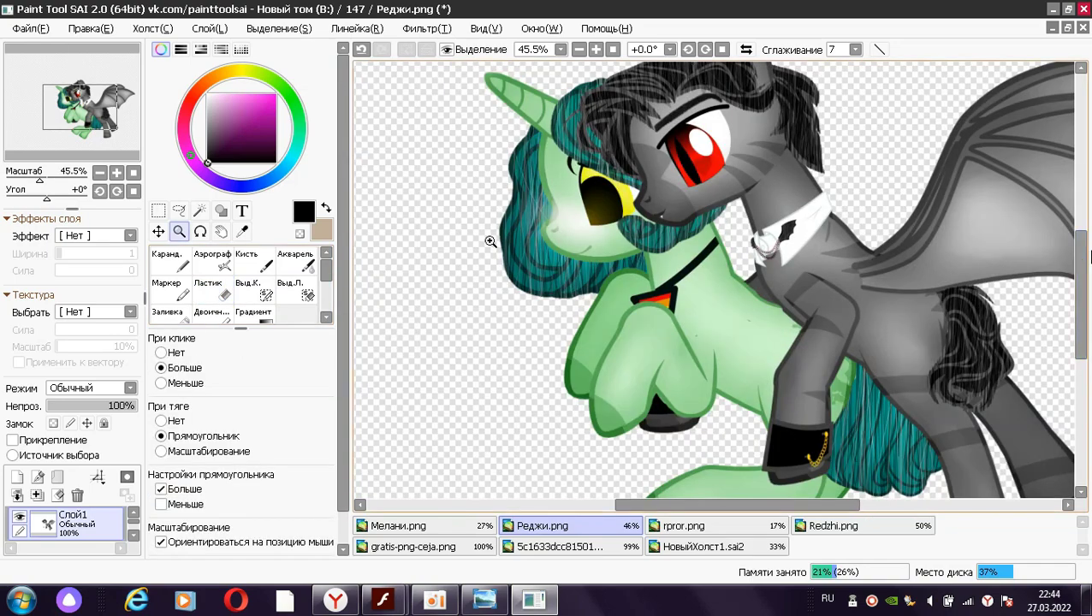
Select the combined pony couple with the Magic Wand and copy it
scroll(490, 242, down, 5)
scroll(490, 242, up, 5)
click(199, 210)
click(179, 232)
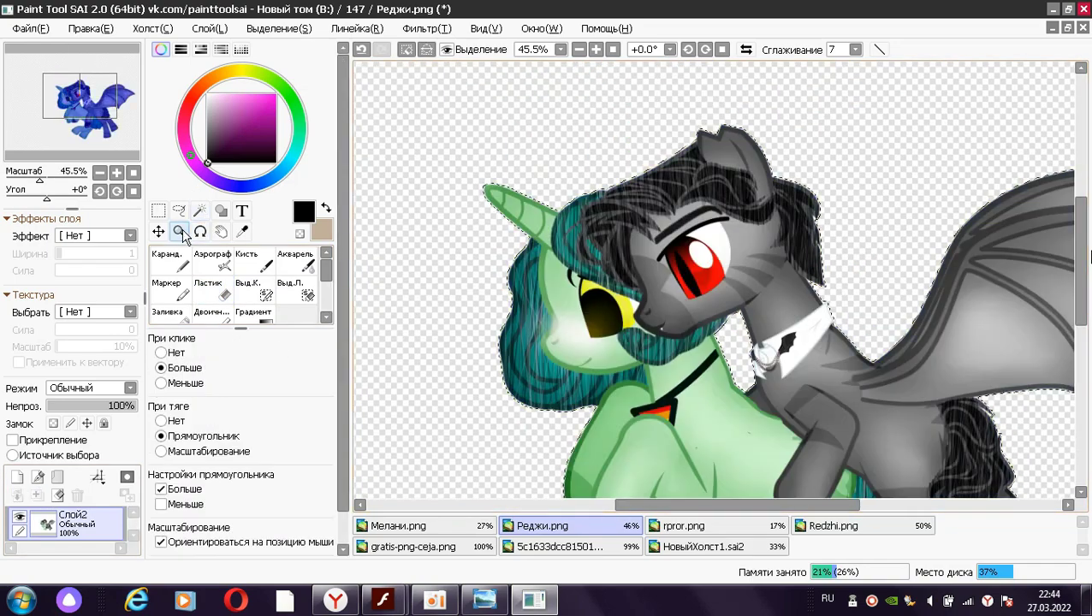
right_click(532, 238)
click(199, 210)
key(ctrl+c)
Paste the couple into НовыйХолст1.sai2, mirror it horizontally and scale it to fill the left half of the night city
click(702, 546)
click(90, 28)
click(144, 130)
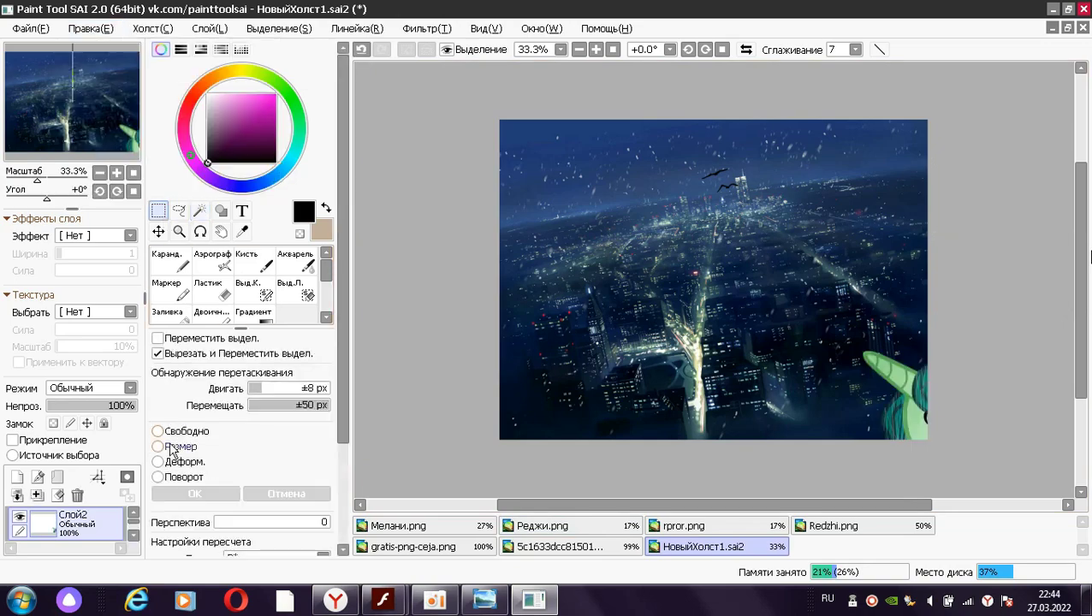
click(171, 447)
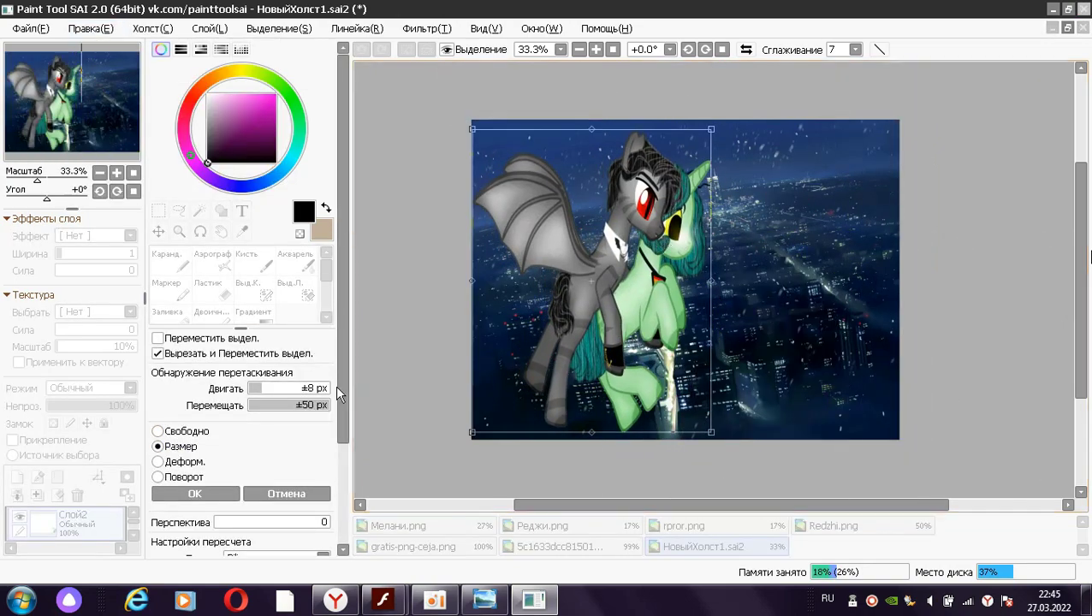
key(Return)
Try shading the ponies with a size 100 black brush on a new Multiply layer at 11%, blended with Watercolor
click(247, 261)
mouse_move(471, 212)
mouse_down()
mouse_move(616, 150)
mouse_move(643, 230)
mouse_move(702, 283)
mouse_up()
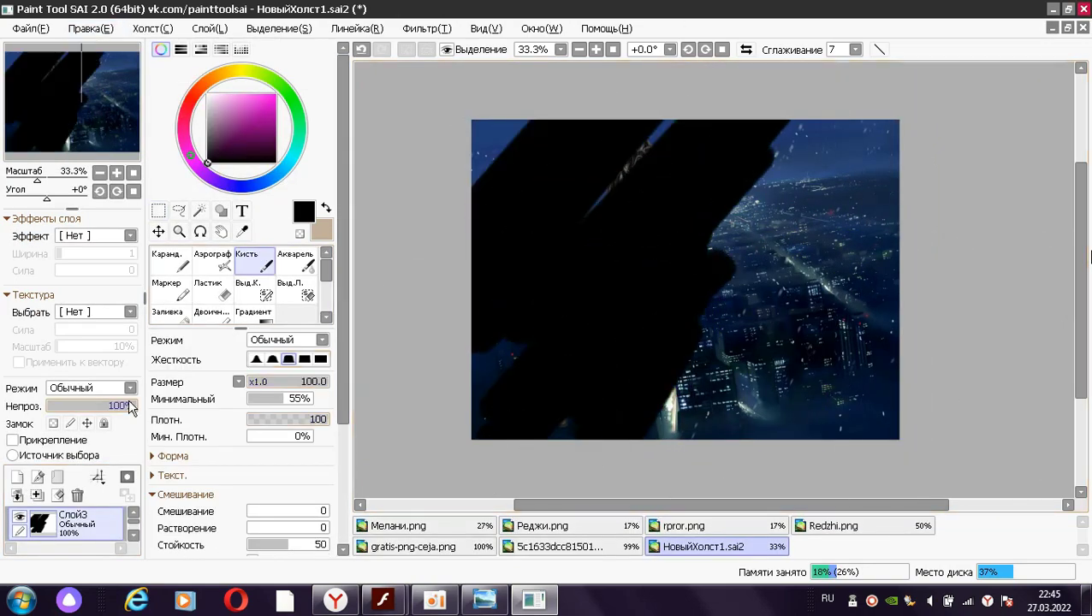
click(129, 388)
click(86, 421)
drag(94, 406, 58, 419)
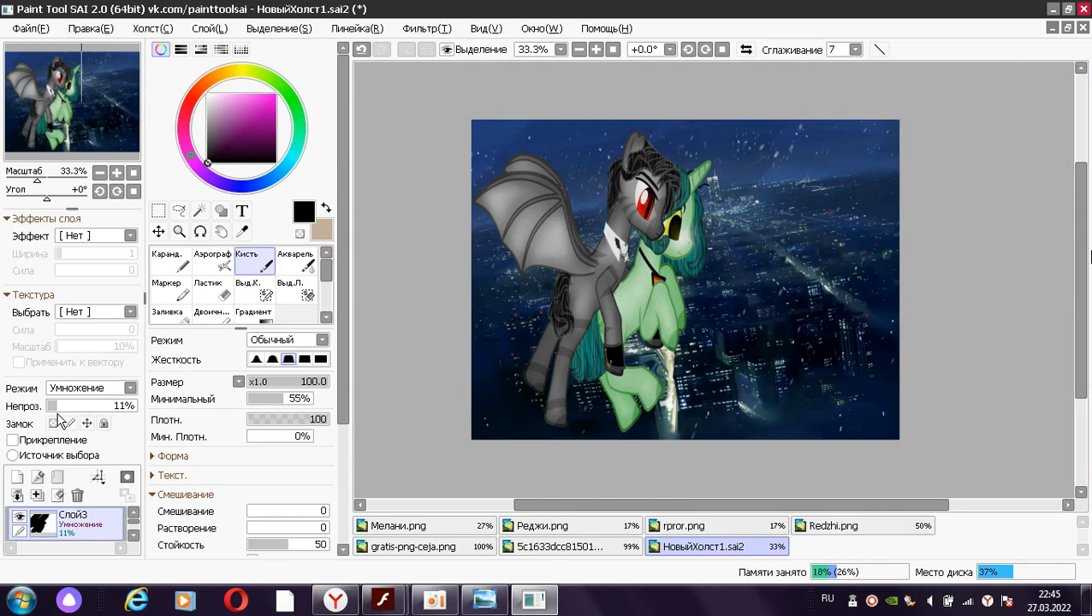
click(295, 289)
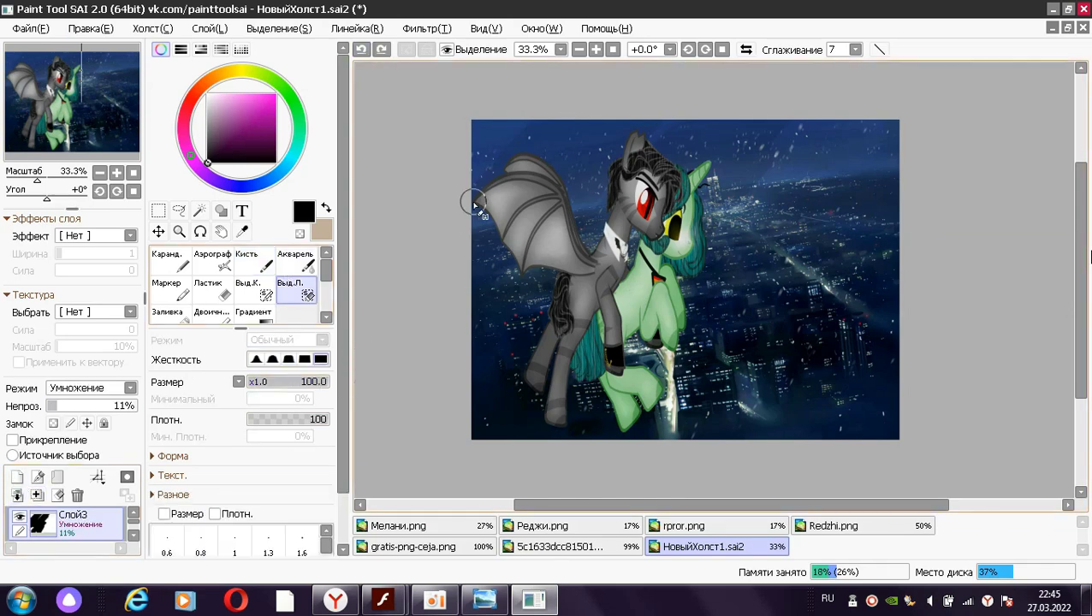
key(c)
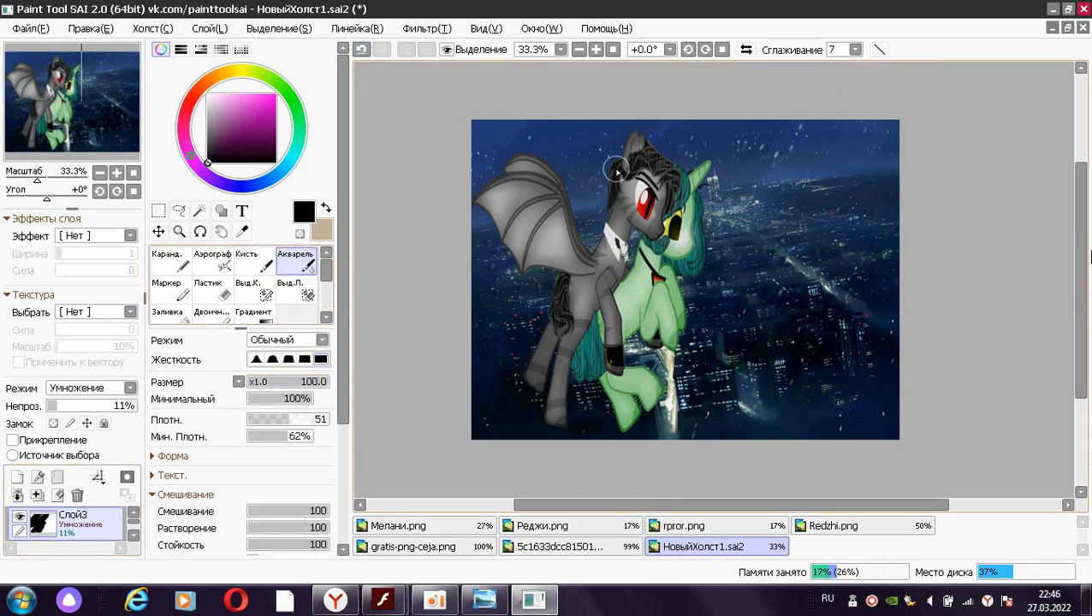
key(ctrl+z)
key(ctrl+z)
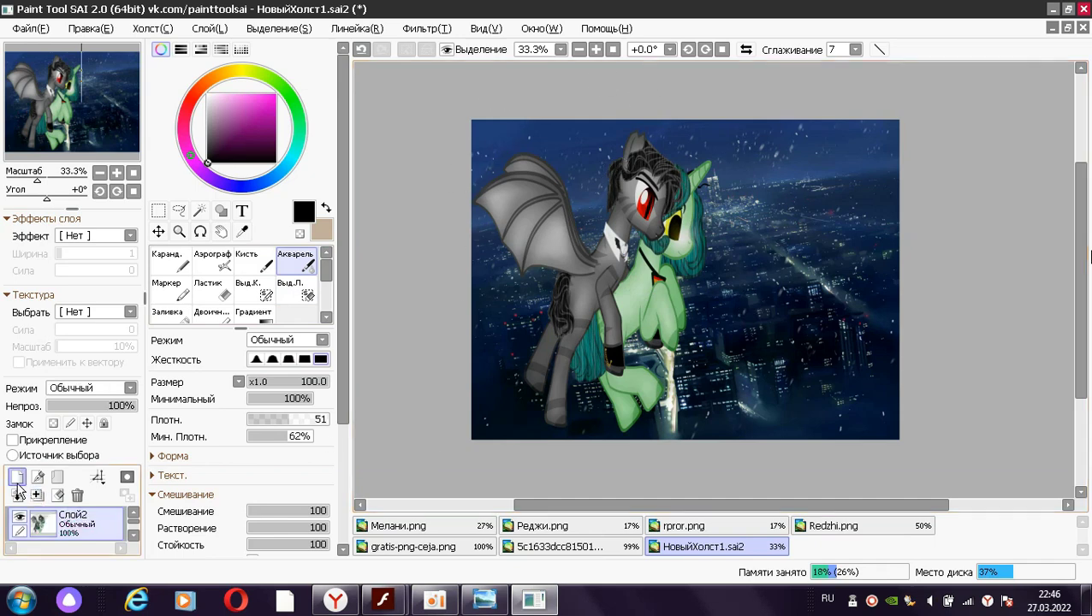
Brush white light over the grey pony's wing and upper body on a new Overlay layer at 56%, and blend it with Watercolor
click(207, 94)
click(246, 261)
drag(580, 121, 514, 283)
click(130, 387)
click(117, 422)
drag(117, 405, 97, 405)
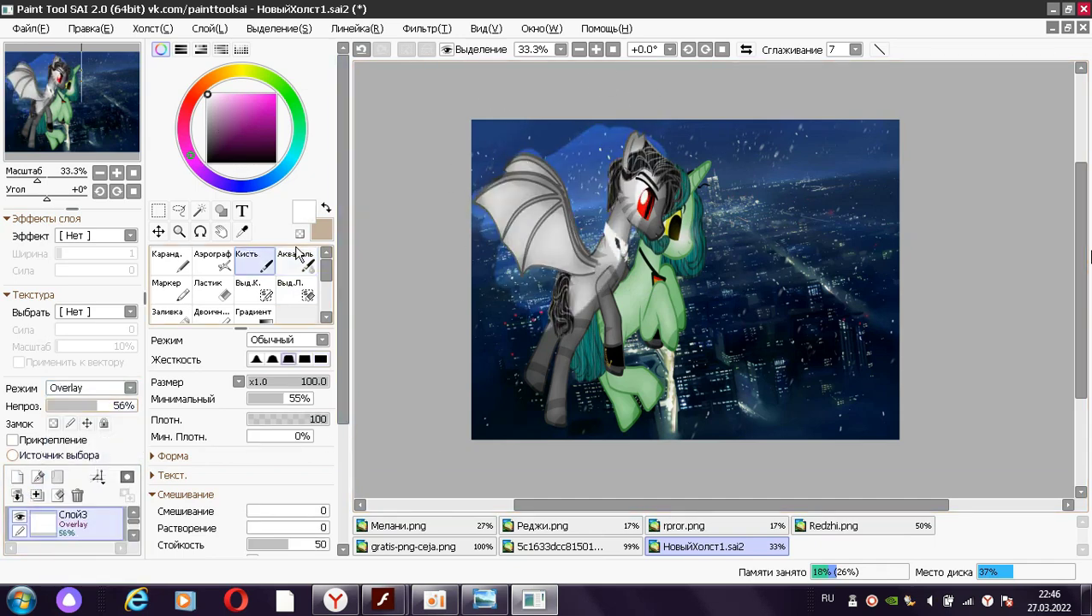
key(c)
Brush white light of size 100 over the unicorn's head, chest and forelegs and blend it with Watercolor
key(b)
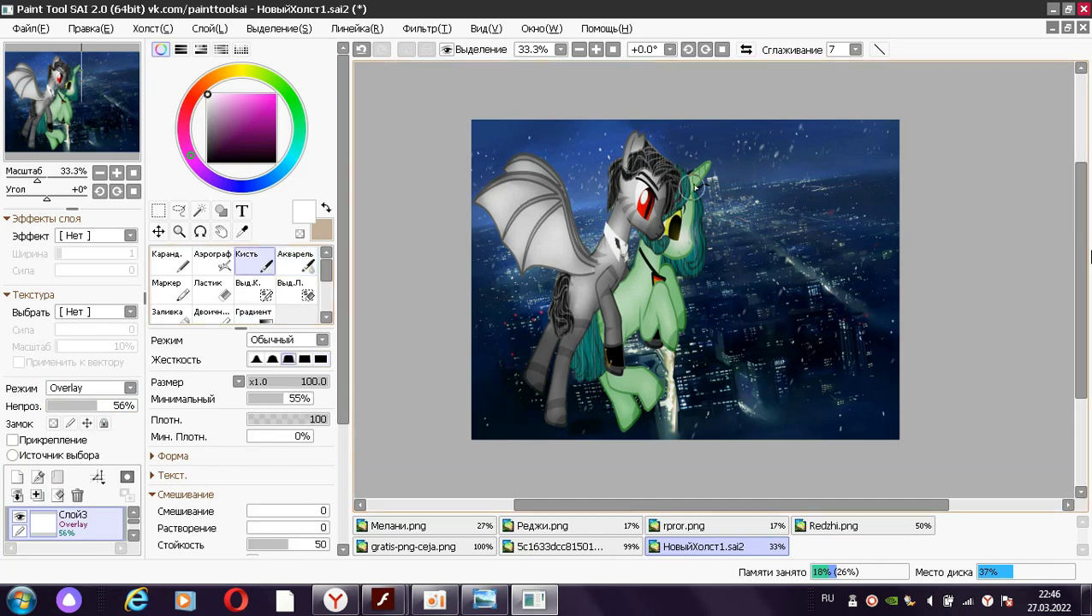
drag(624, 163, 685, 291)
drag(616, 274, 676, 334)
key(c)
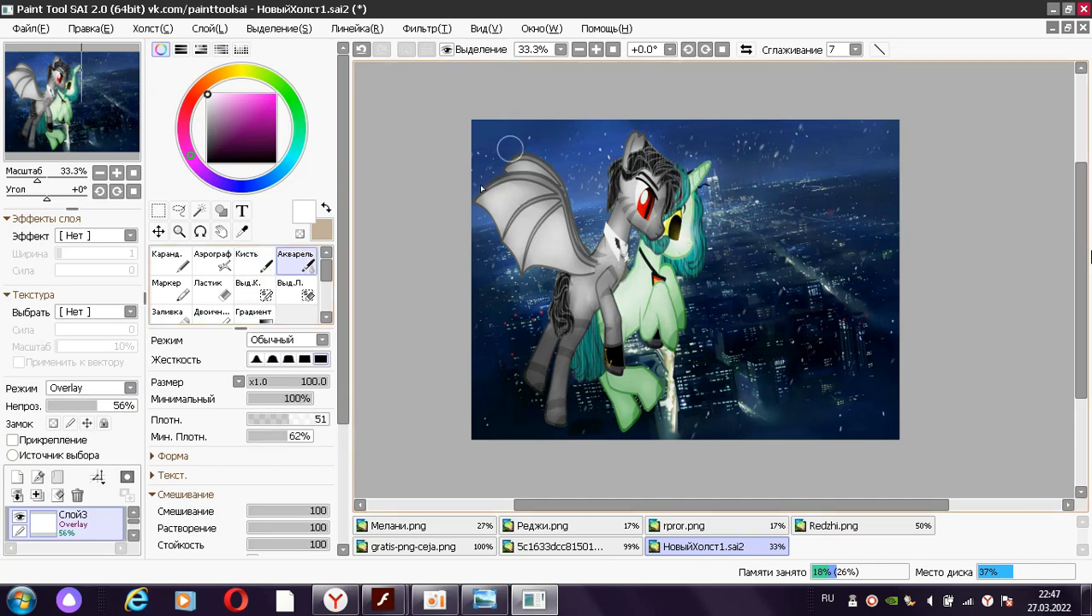
Paint a pale pink blush of size 26 on the unicorn's cheek on a new Overlay layer and blend it with Watercolor
click(179, 231)
drag(599, 172, 728, 257)
click(224, 94)
click(17, 477)
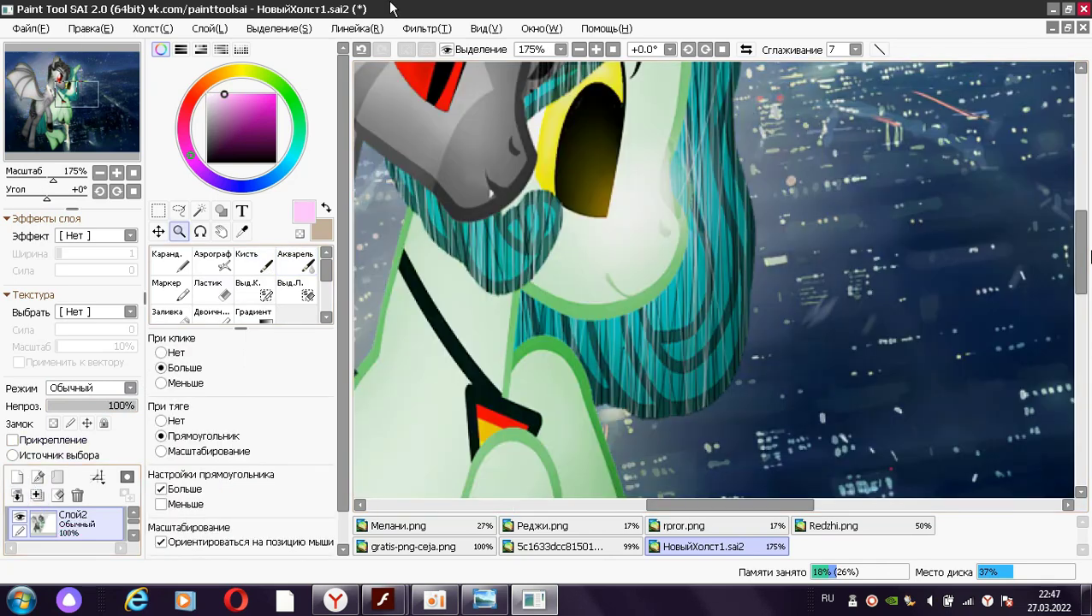
key(b)
drag(582, 231, 659, 197)
click(90, 387)
click(77, 454)
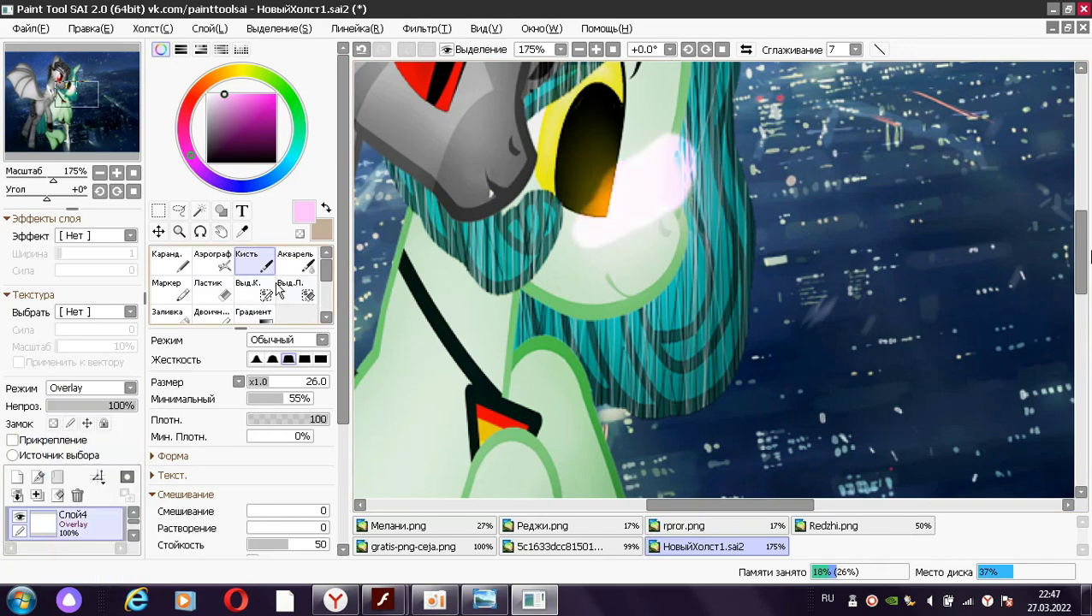
key(c)
drag(284, 387, 273, 387)
click(179, 231)
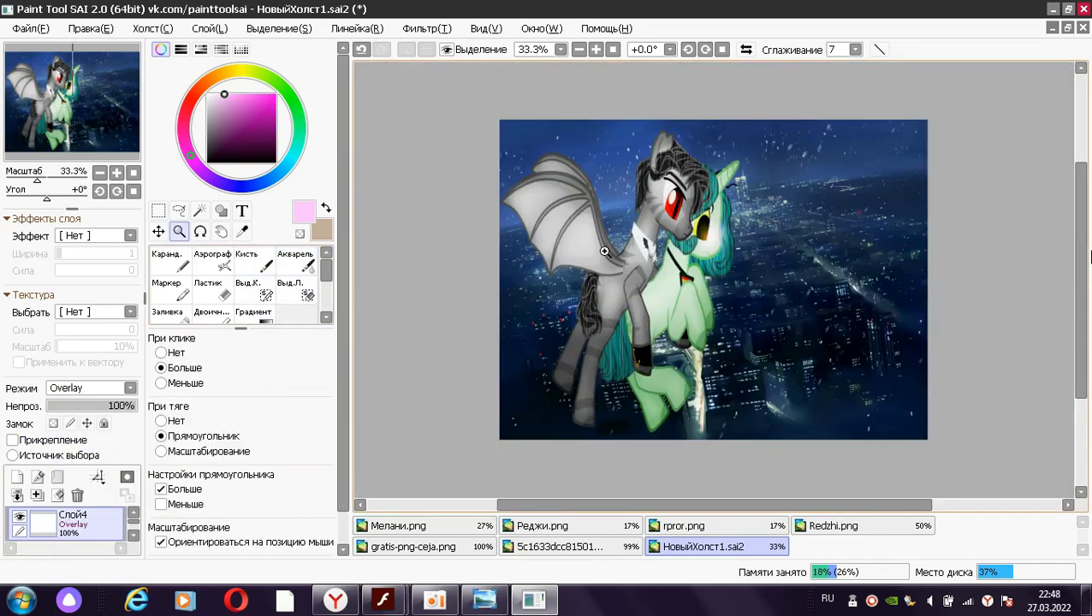
Add the white caption "Он - Дракон..." in the sky beside the ponies, in bold italic Century Gothic at 100 px
click(73, 530)
click(242, 211)
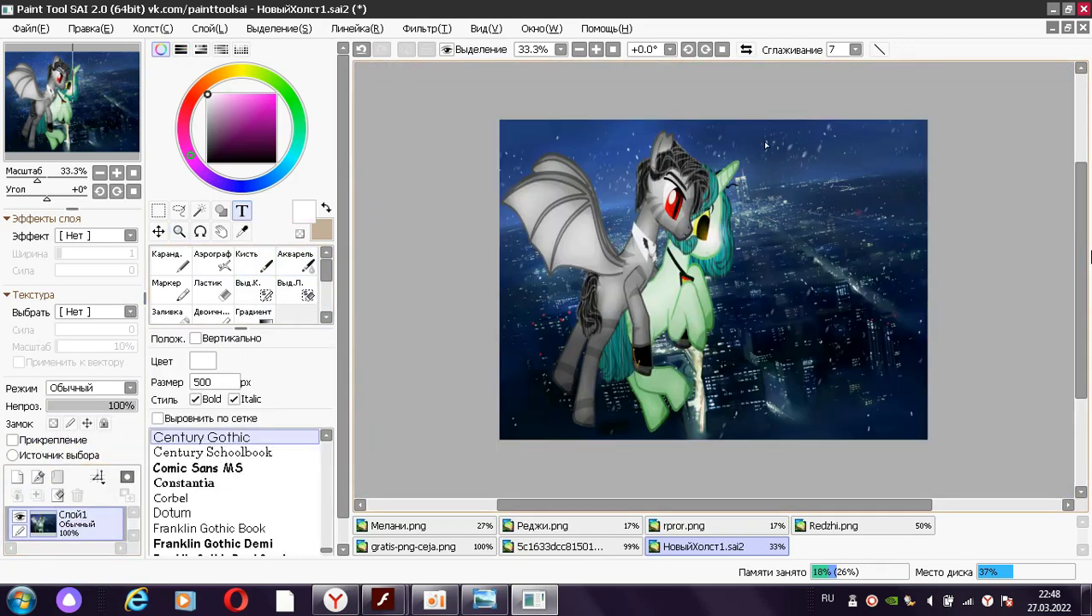
click(763, 147)
click(221, 382)
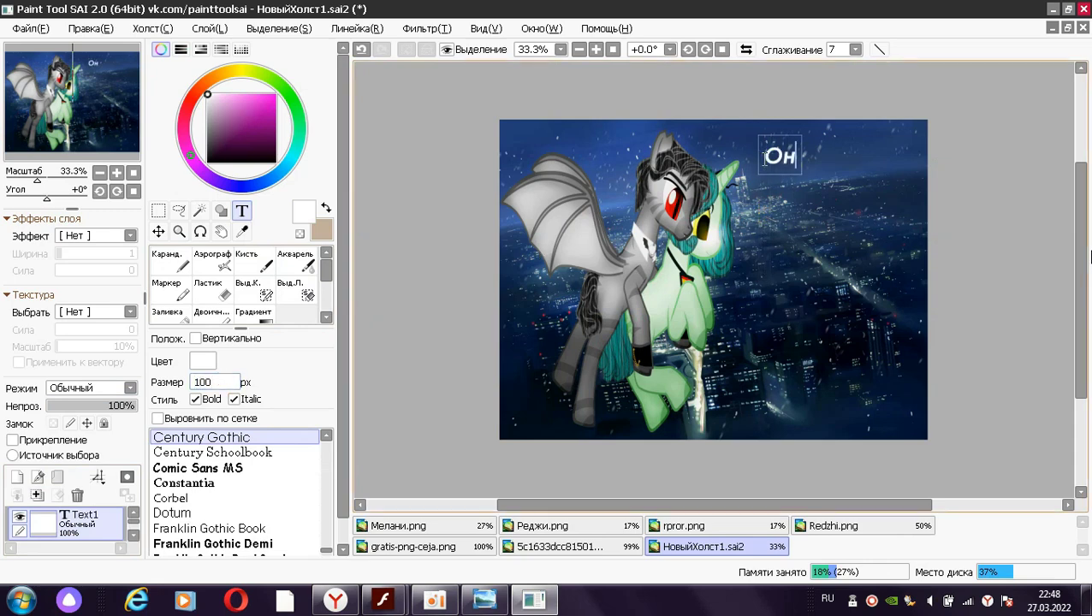
text(Он - Дракон...)
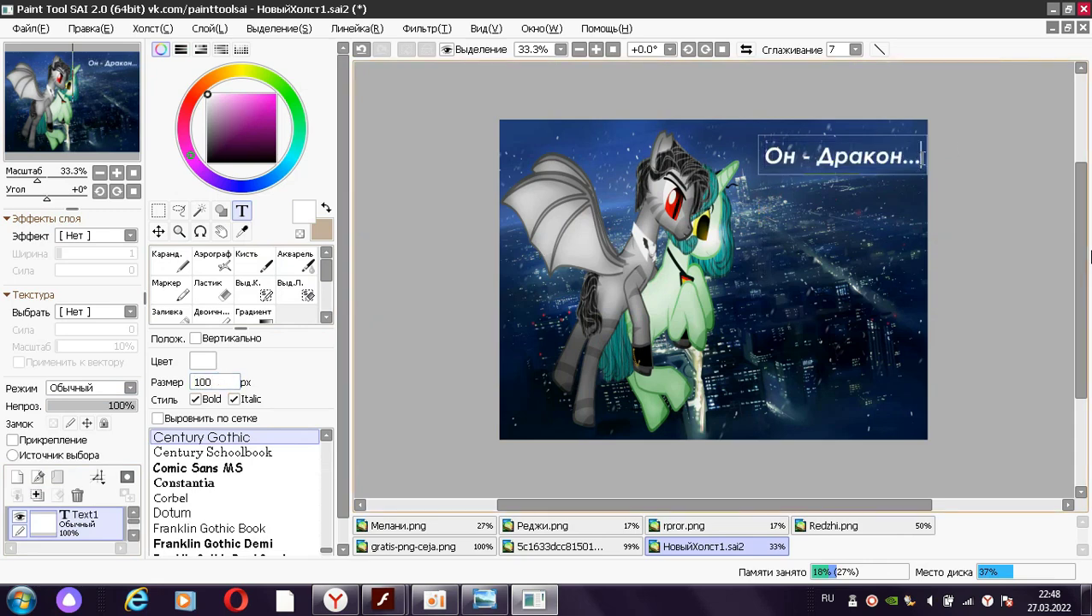
key(Escape)
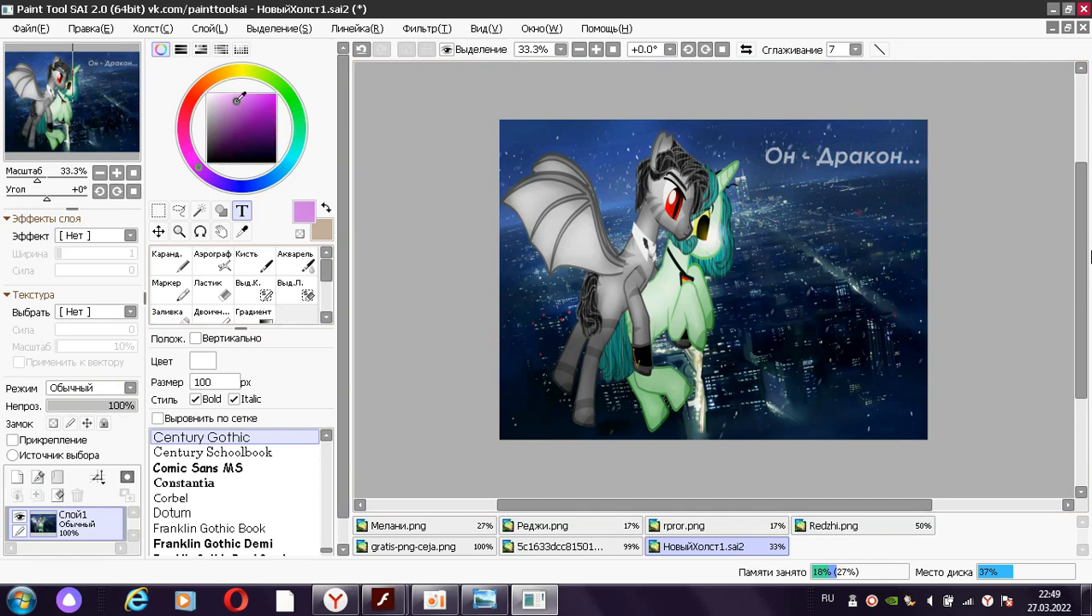
Add the artist's signature as lilac 100 px text in the lower right corner of the picture
click(818, 407)
text(Свёта-Са)
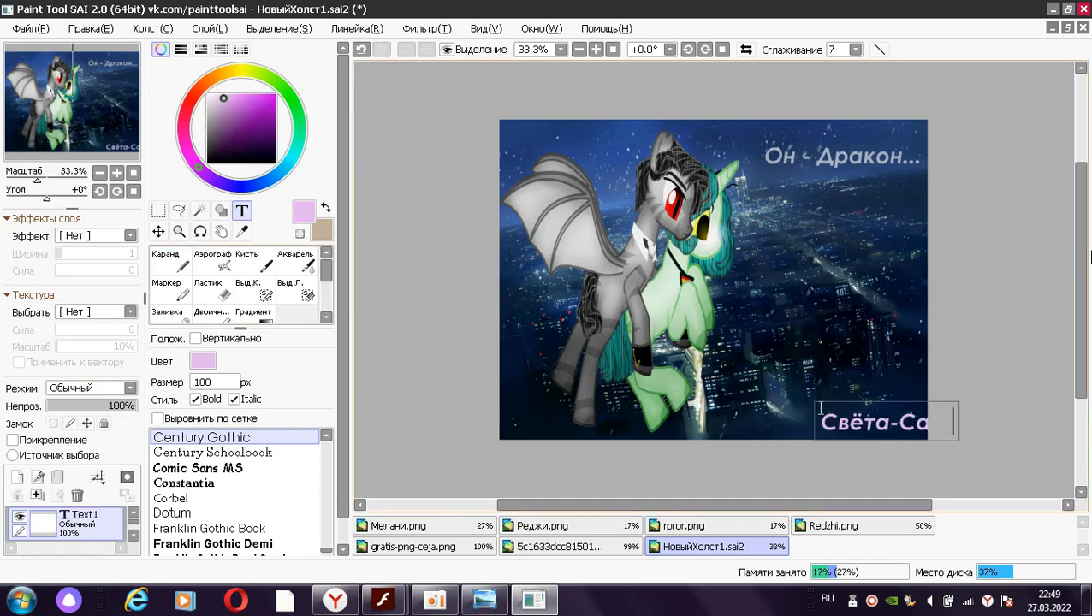